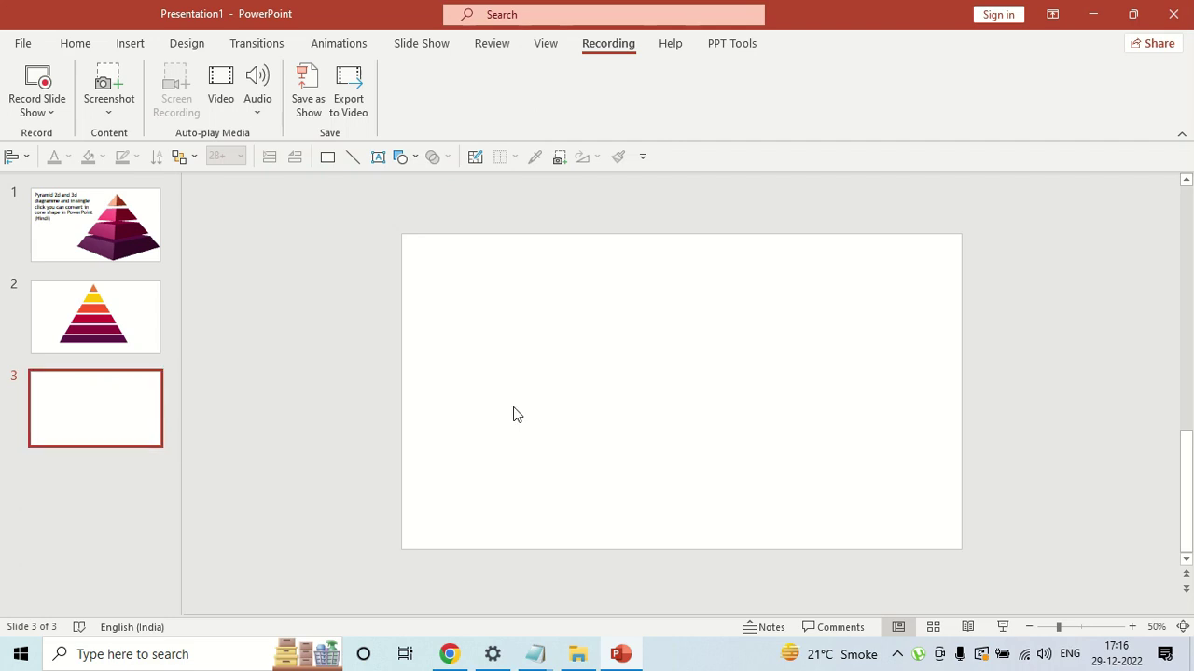
Review the 3-D pyramid on slide 1 and the flat pyramid on slide 2, ending on blank slide 3
{"action": "left_click", "coordinate": [154, 257]}
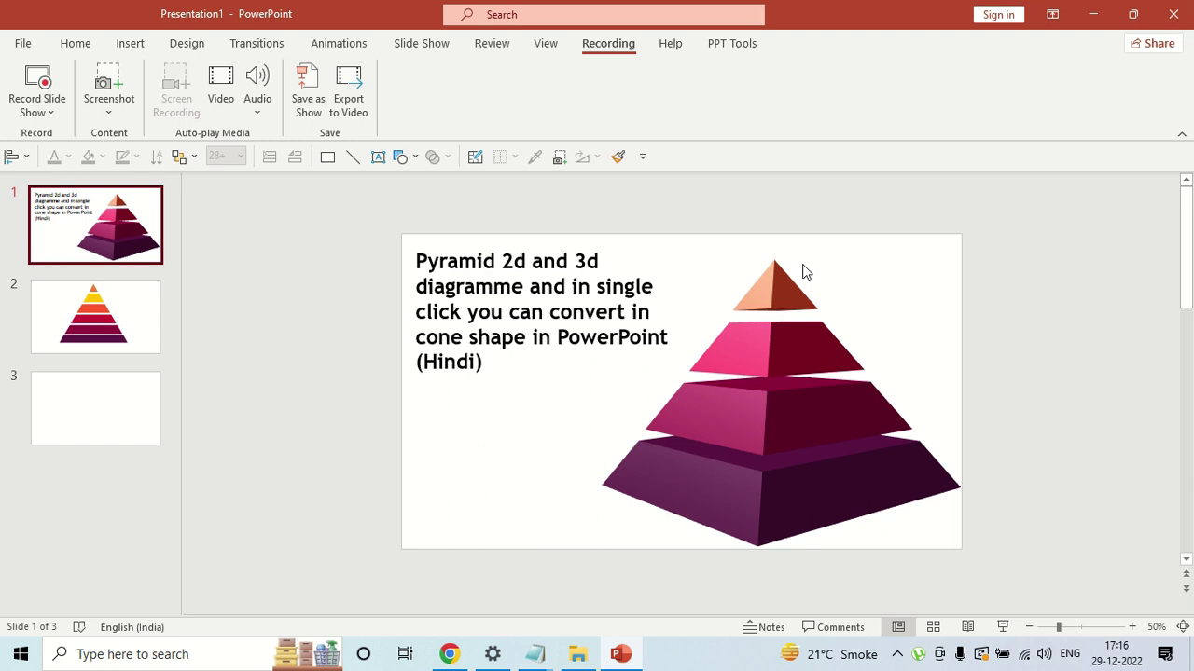
{"action": "left_click", "coordinate": [122, 326]}
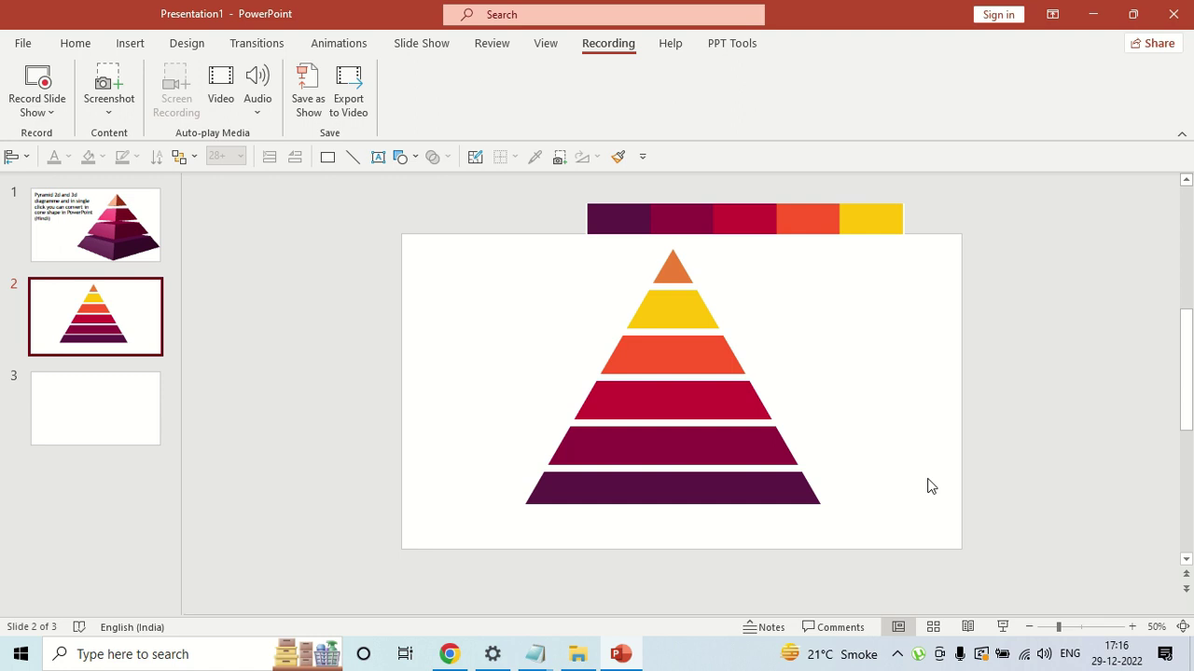
{"action": "left_click", "coordinate": [140, 228]}
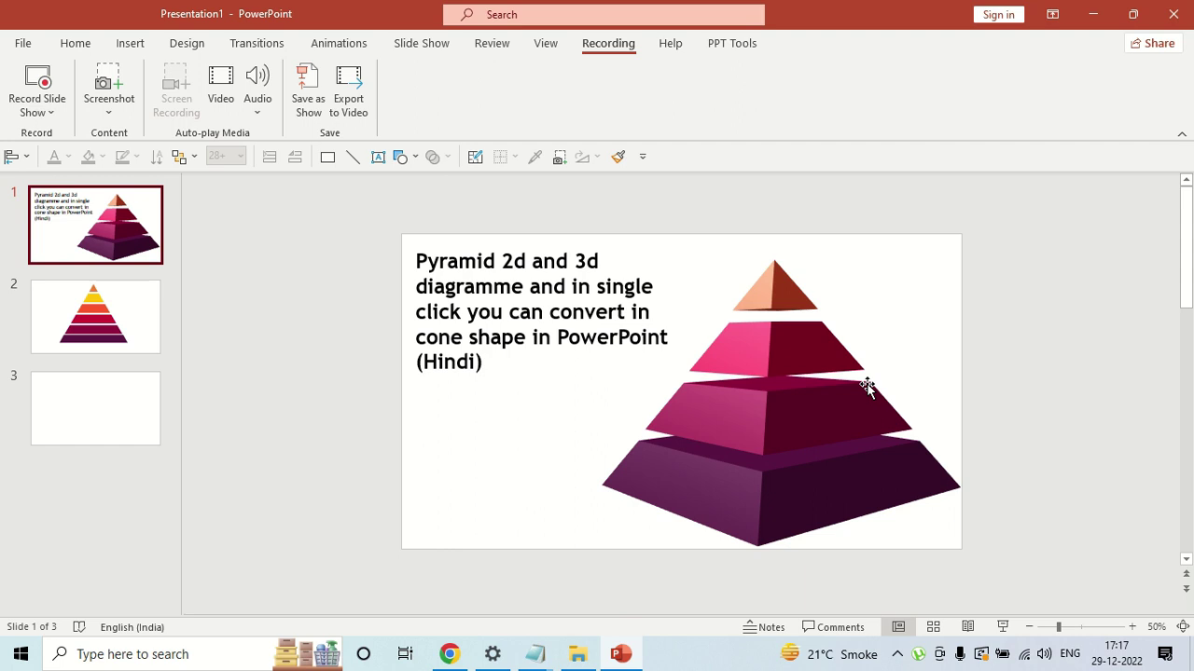
{"action": "left_click", "coordinate": [795, 354]}
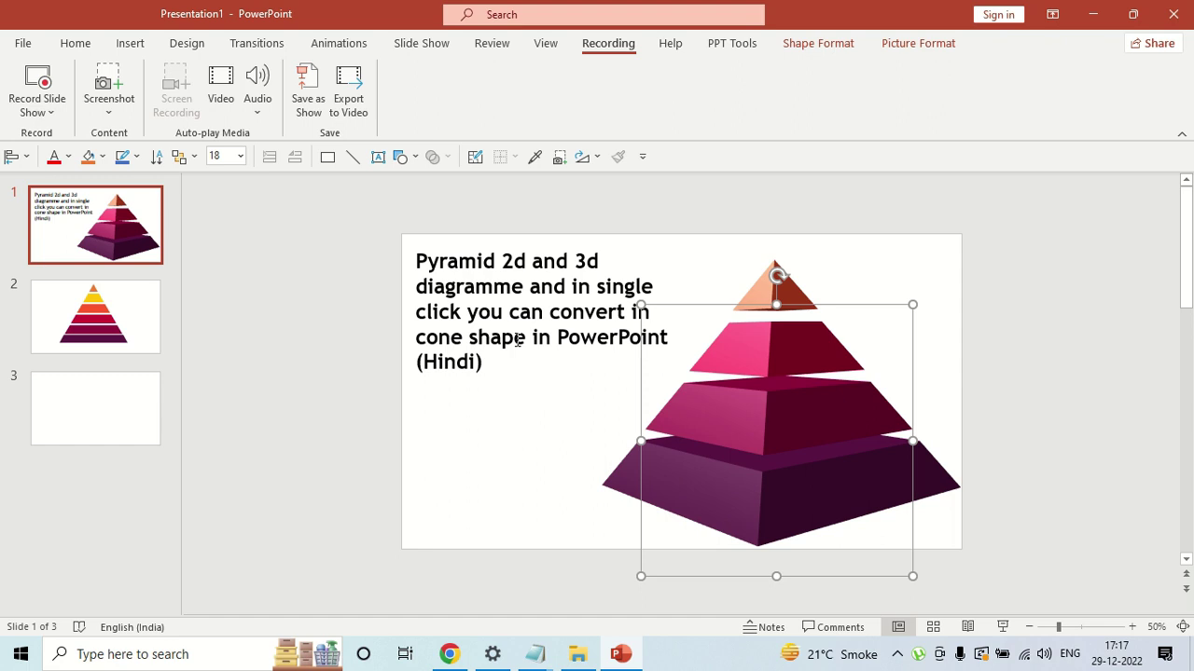
{"action": "left_click", "coordinate": [138, 322]}
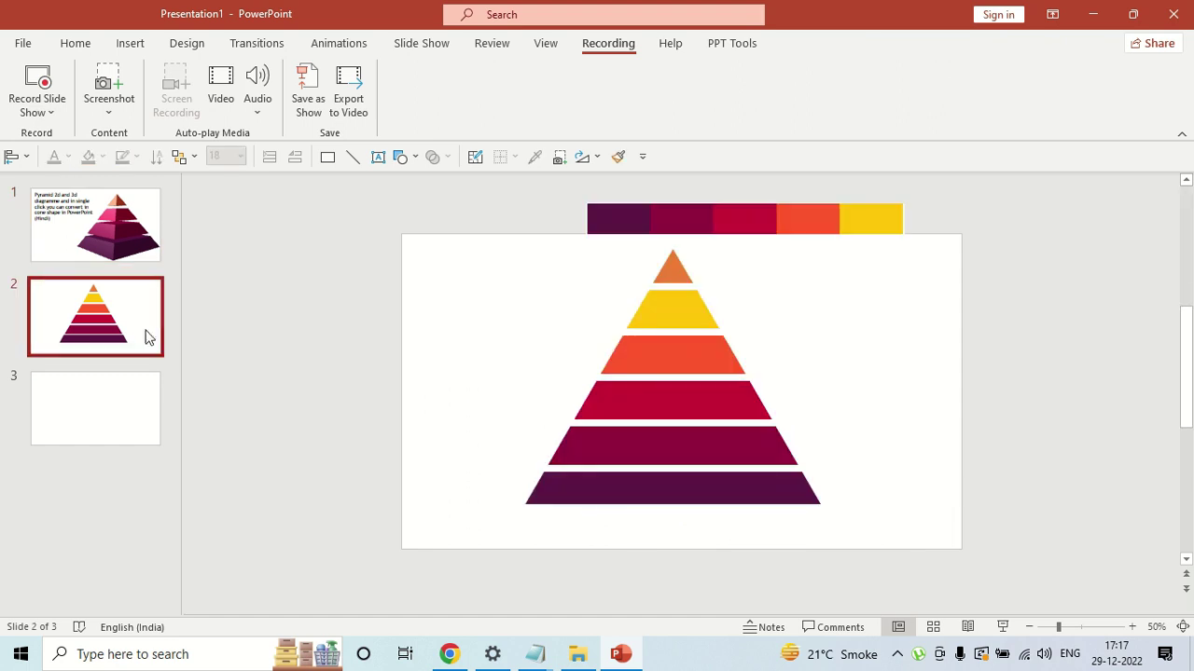
{"action": "left_click", "coordinate": [152, 419]}
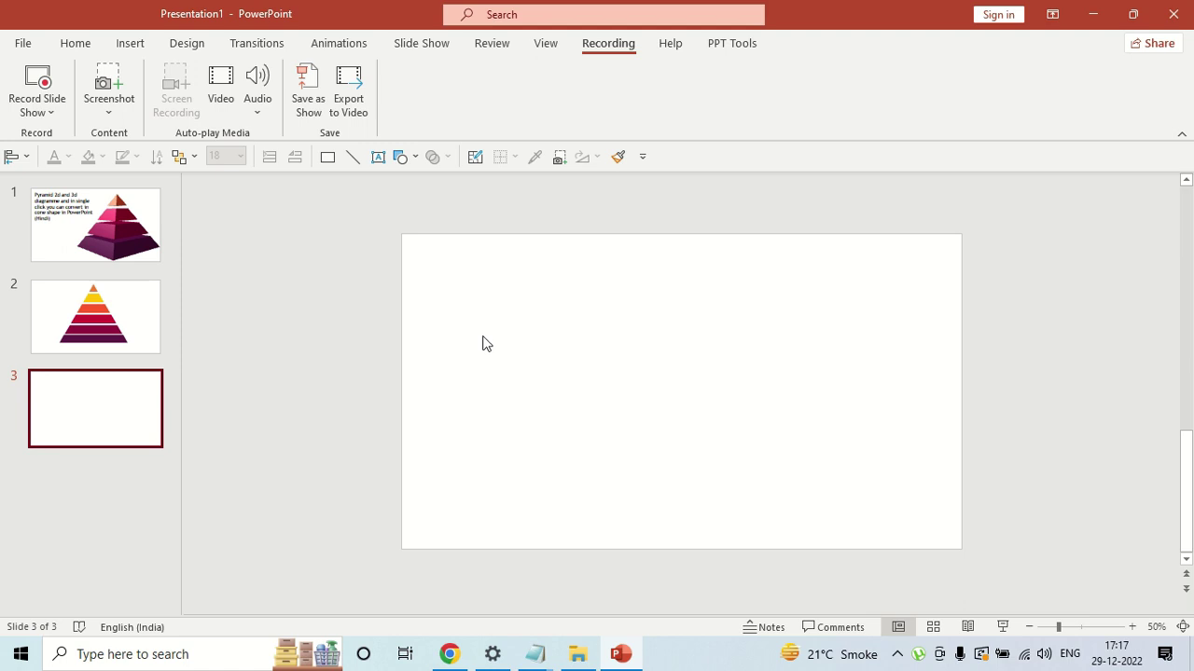
Draw a blue trapezoid near the bottom of slide 3 and stack three copies above it
{"action": "left_click", "coordinate": [131, 43]}
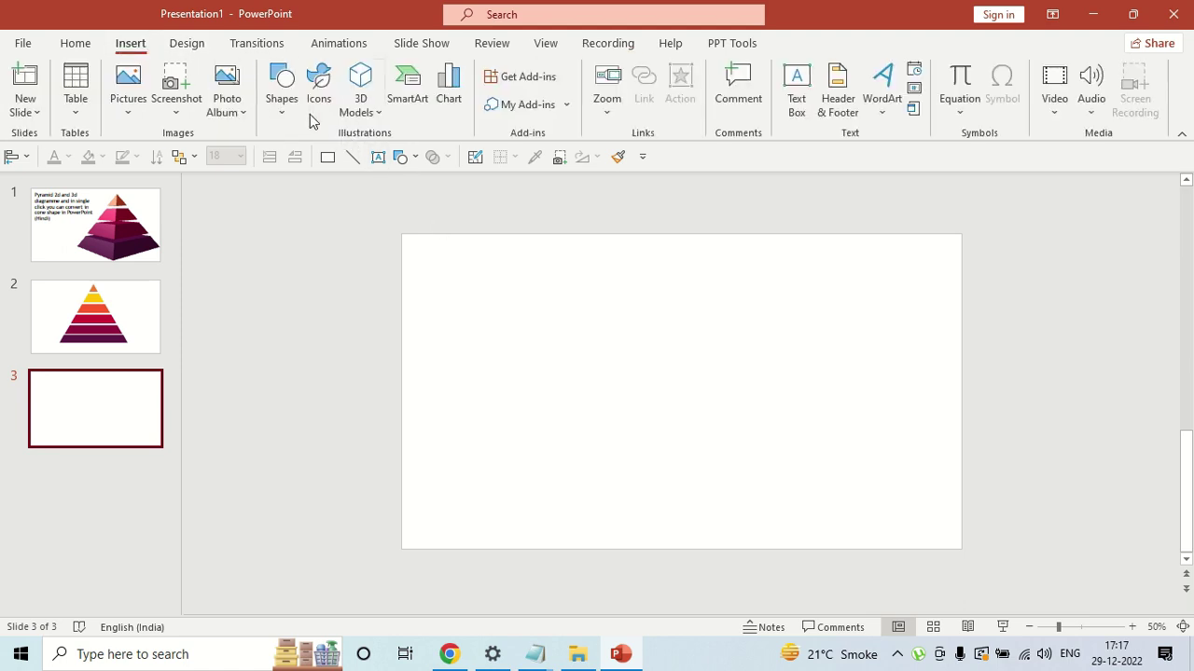
{"action": "left_click", "coordinate": [281, 92]}
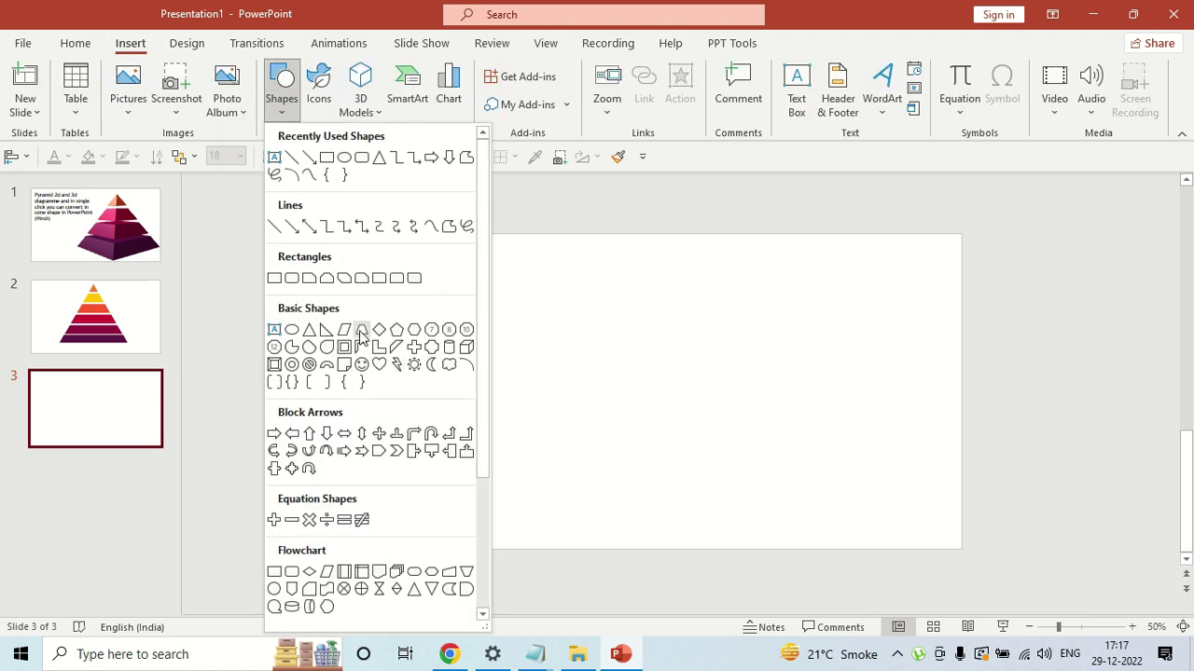
{"action": "left_click", "coordinate": [432, 329]}
{"action": "left_click_drag", "start_coordinate": [616, 462], "coordinate": [779, 500]}
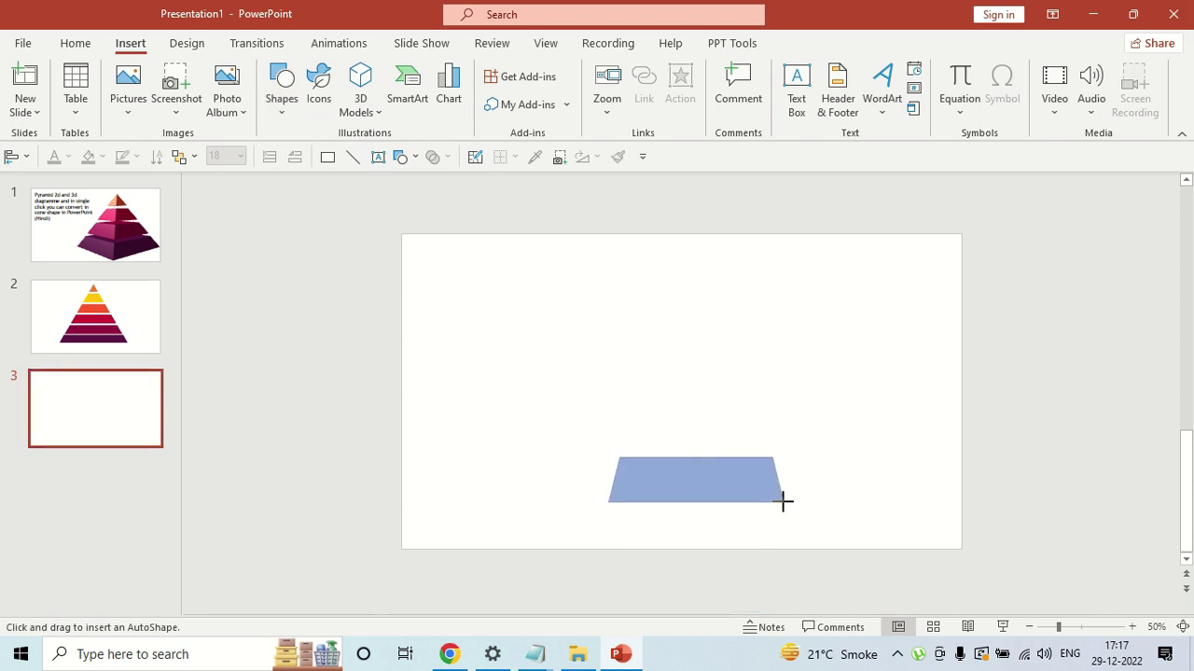
{"action": "left_click_drag", "start_coordinate": [778, 500], "coordinate": [733, 427]}
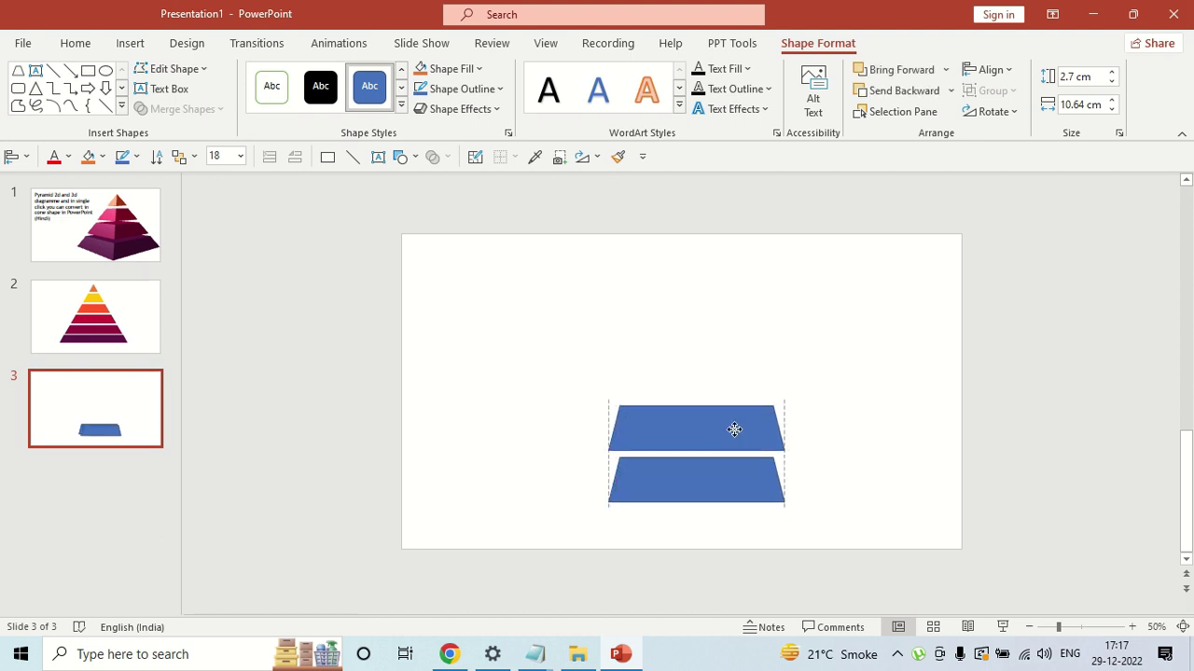
{"action": "key", "text": "ctrl+d"}
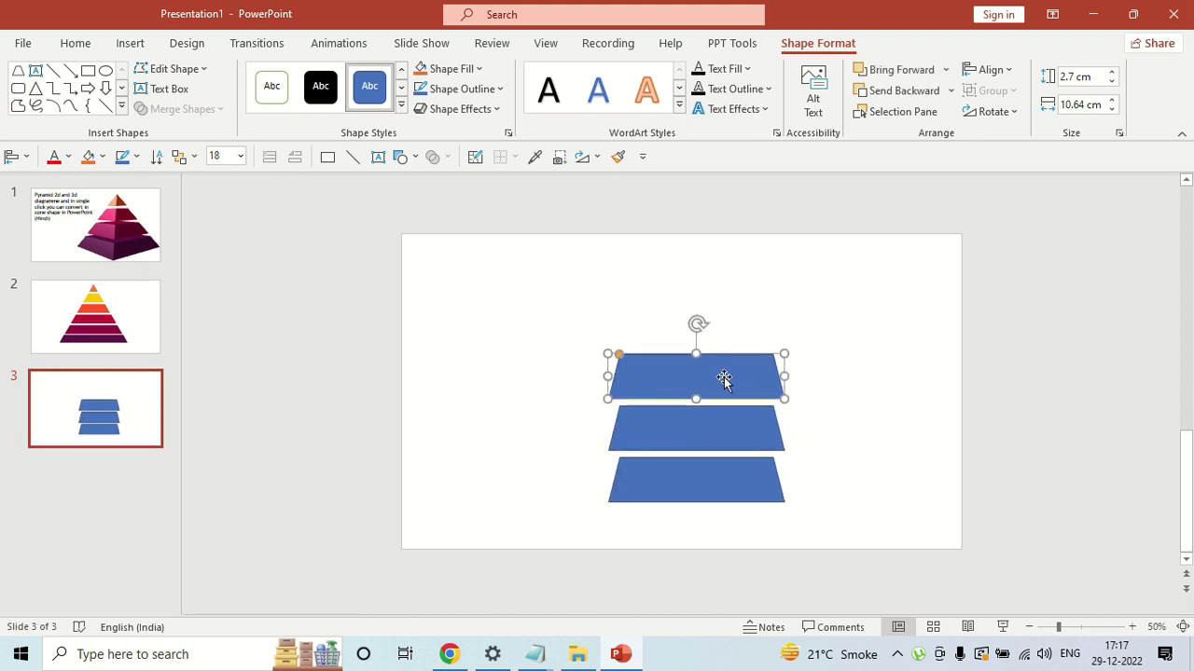
{"action": "key", "text": "ctrl+d"}
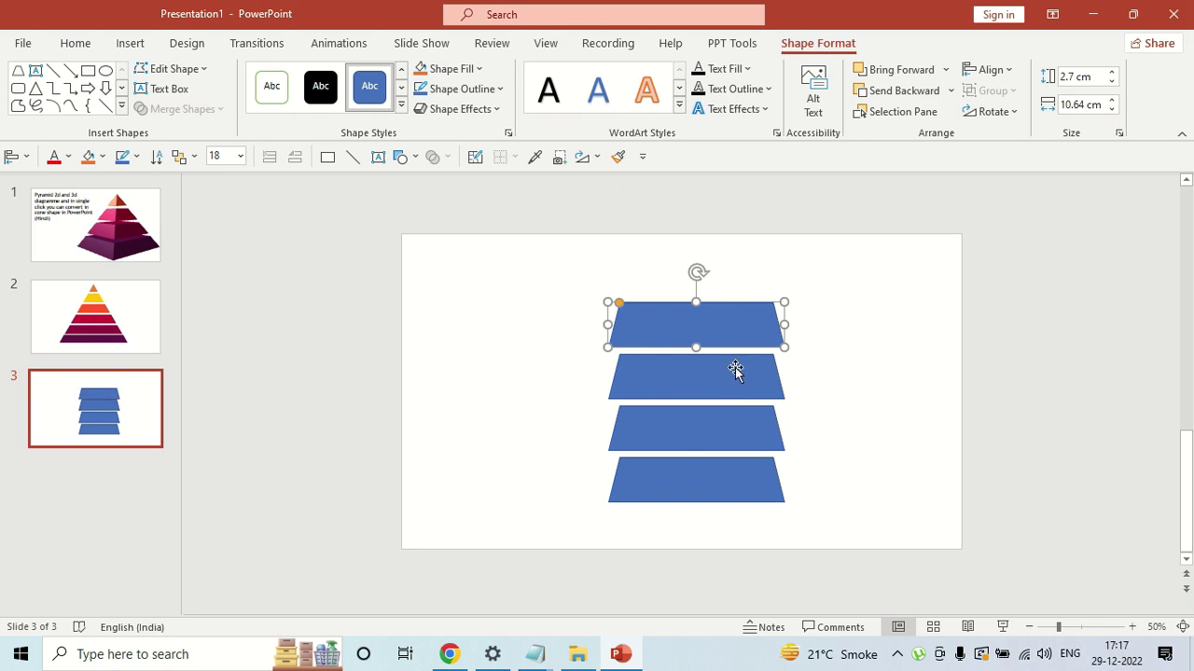
Narrow the upper three trapezoids progressively so the stack tapers toward the top
{"action": "left_click", "coordinate": [706, 438]}
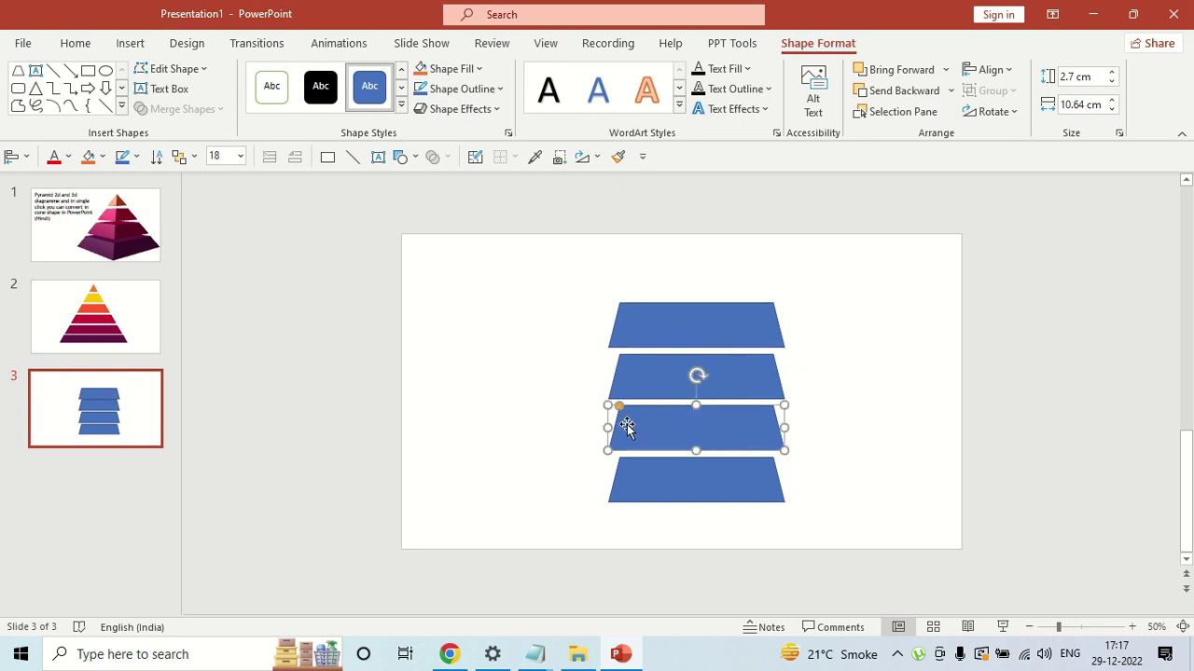
{"action": "left_click_drag", "start_coordinate": [608, 428], "coordinate": [620, 431]}
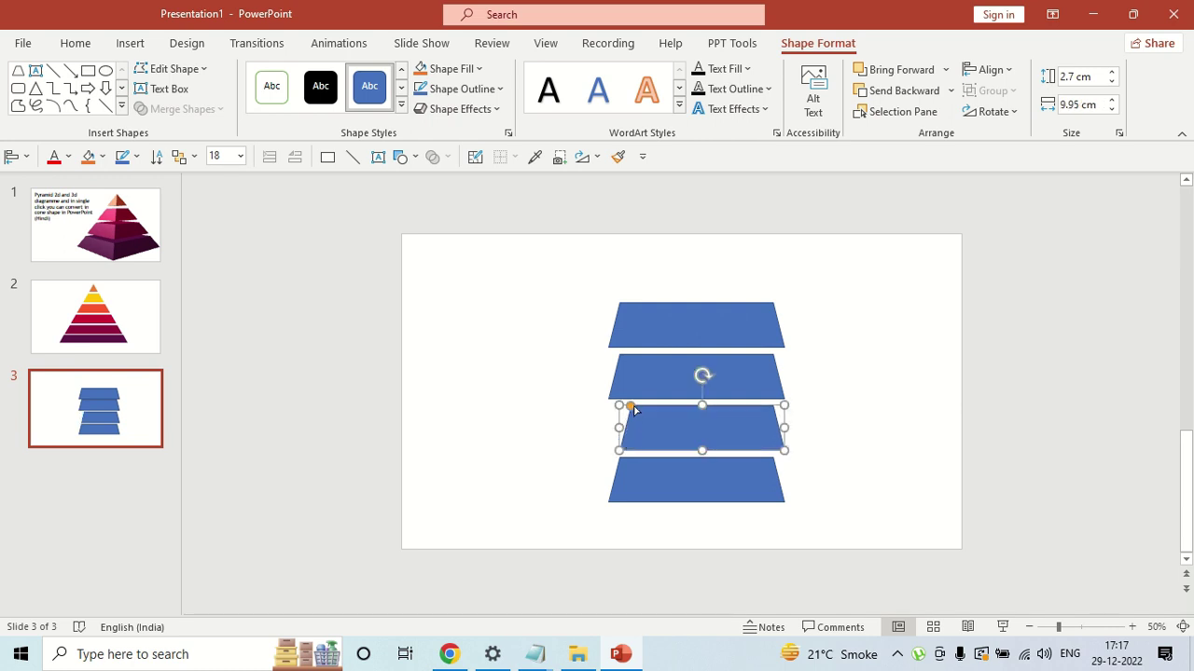
{"action": "left_click_drag", "start_coordinate": [783, 428], "coordinate": [771, 428]}
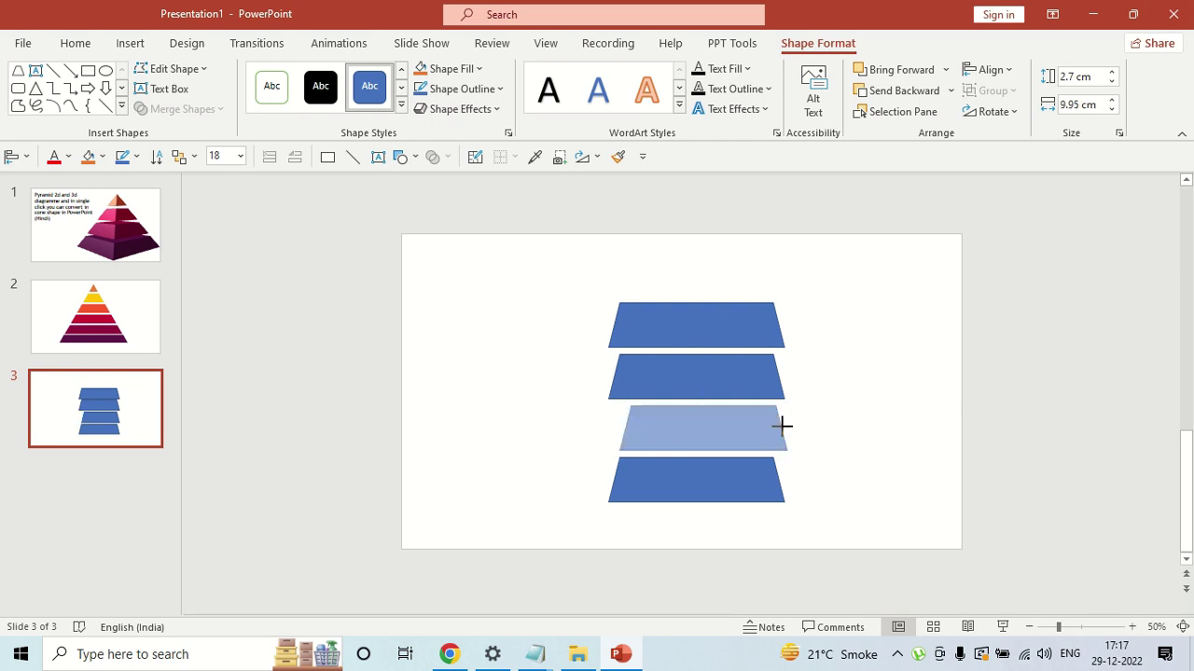
{"action": "left_click", "coordinate": [666, 377]}
{"action": "left_click_drag", "start_coordinate": [604, 381], "coordinate": [632, 378]}
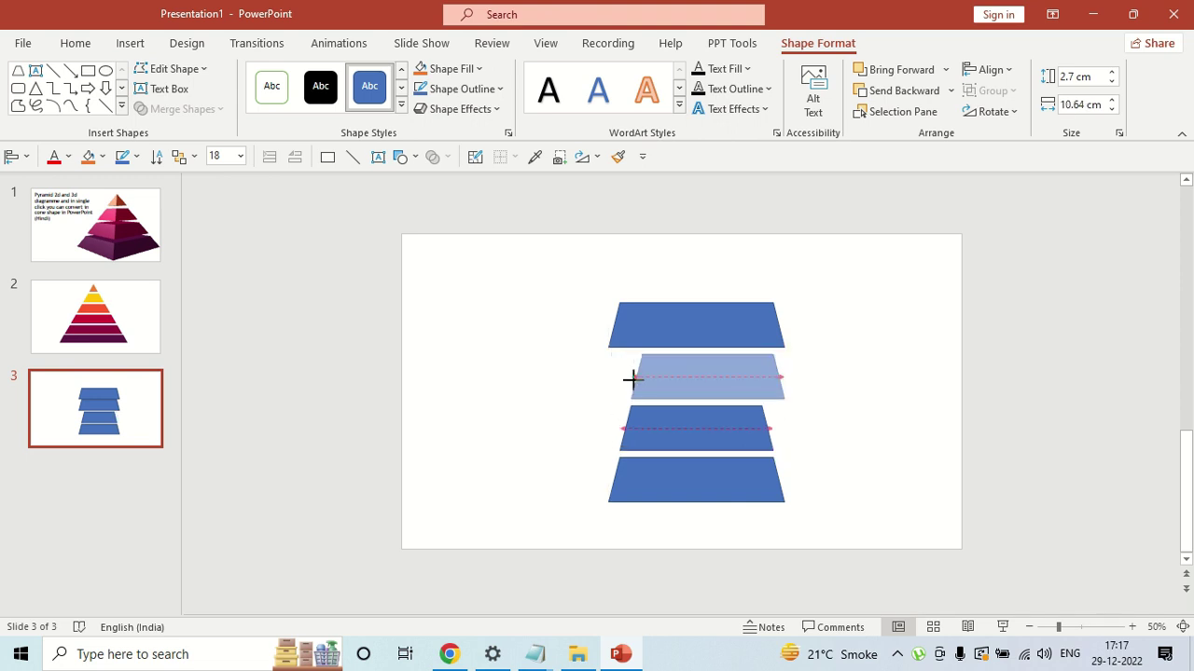
{"action": "left_click_drag", "start_coordinate": [783, 377], "coordinate": [759, 371]}
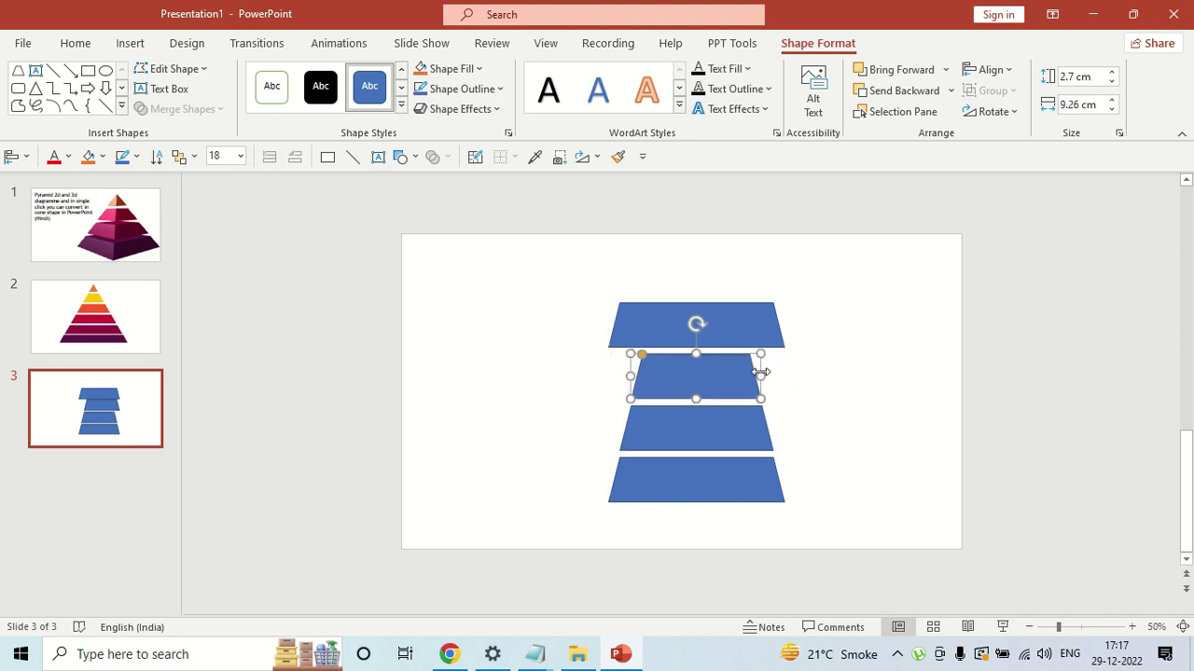
{"action": "left_click", "coordinate": [627, 337]}
{"action": "left_click_drag", "start_coordinate": [606, 325], "coordinate": [643, 328]}
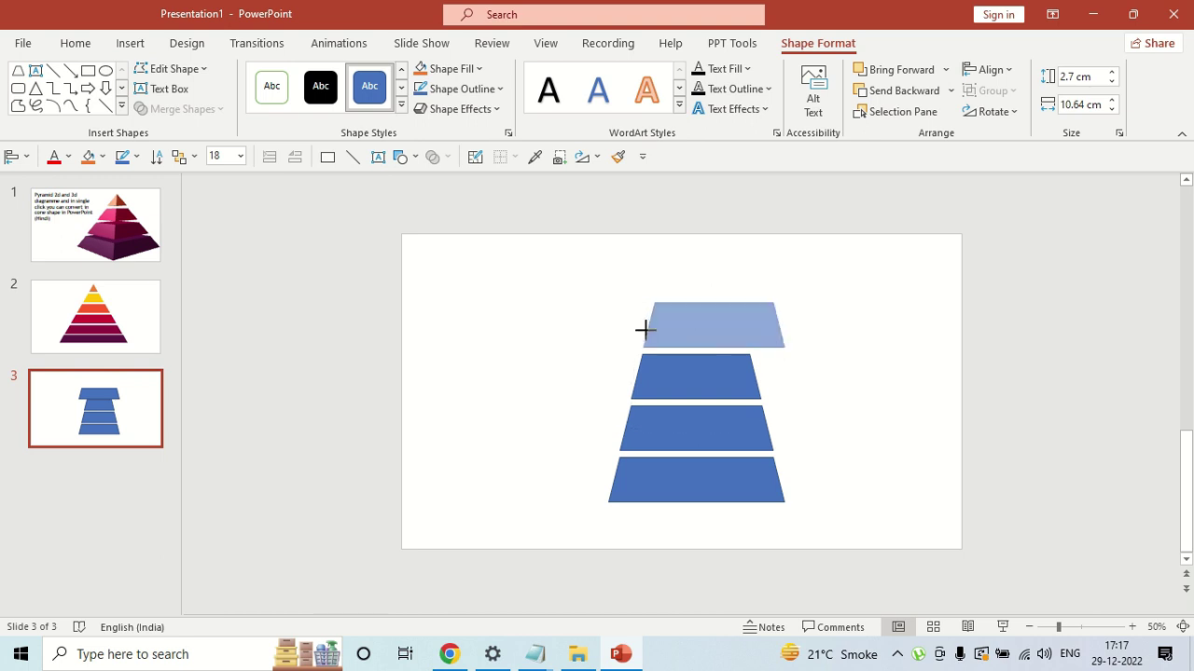
{"action": "left_click_drag", "start_coordinate": [787, 324], "coordinate": [749, 326]}
{"action": "left_click", "coordinate": [826, 396]}
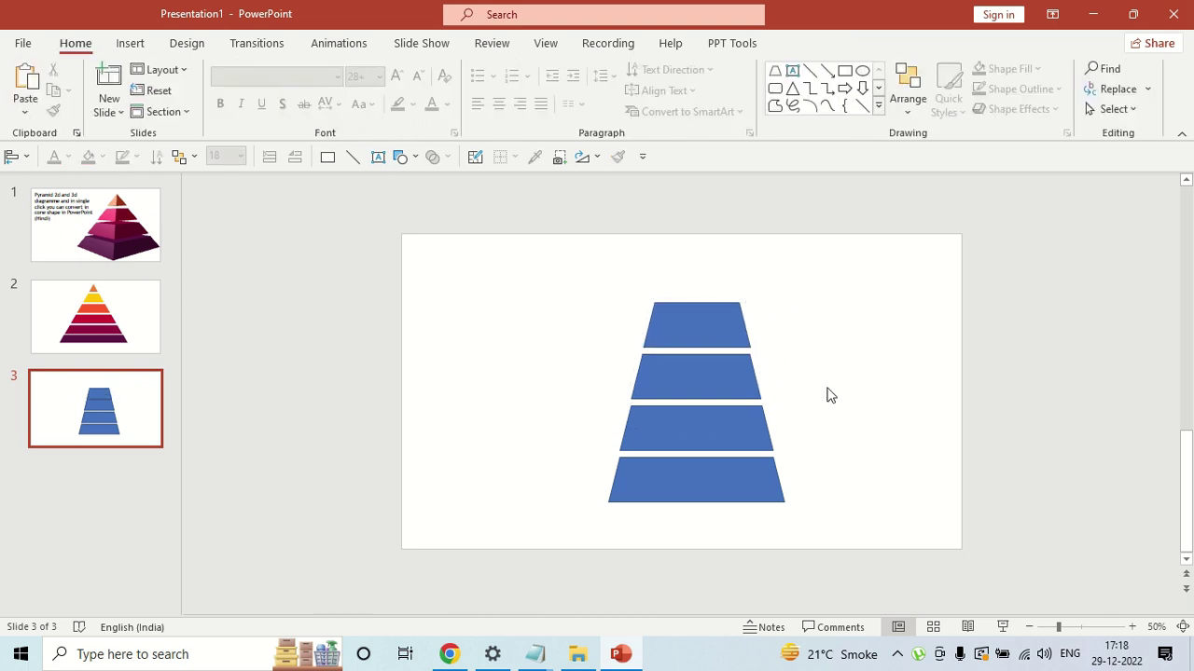
{"action": "left_click_drag", "start_coordinate": [545, 262], "coordinate": [856, 539]}
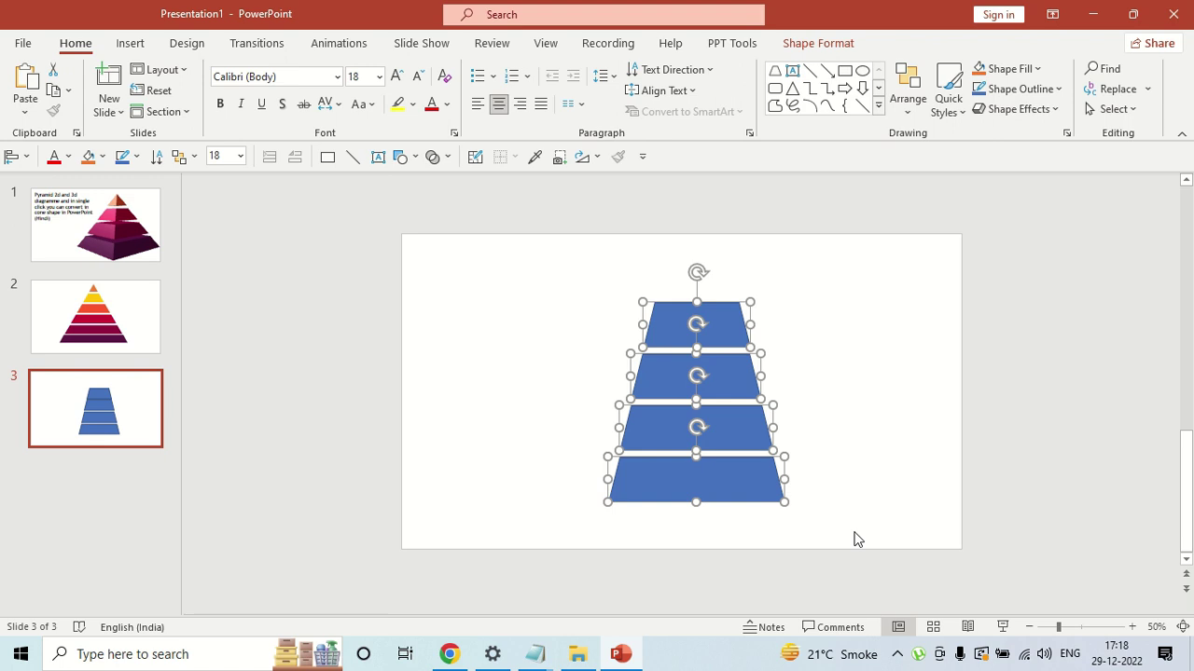
Delete the four trapezoids and draw a large blue isosceles triangle in their place
{"action": "key", "text": "Delete"}
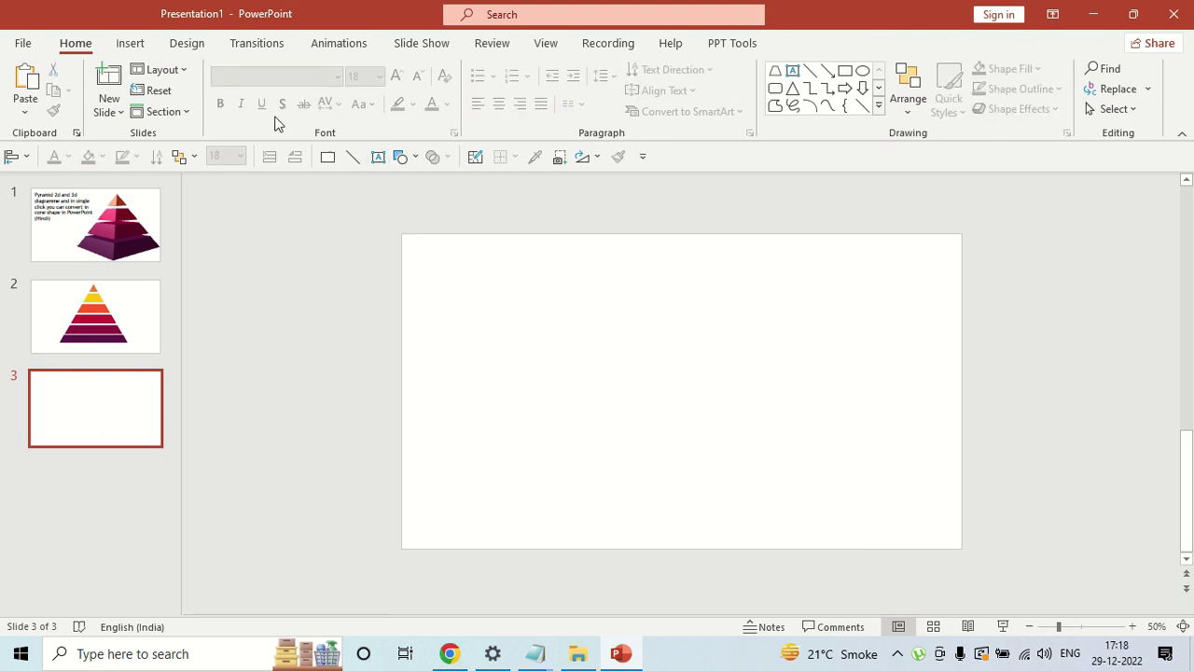
{"action": "left_click", "coordinate": [136, 46]}
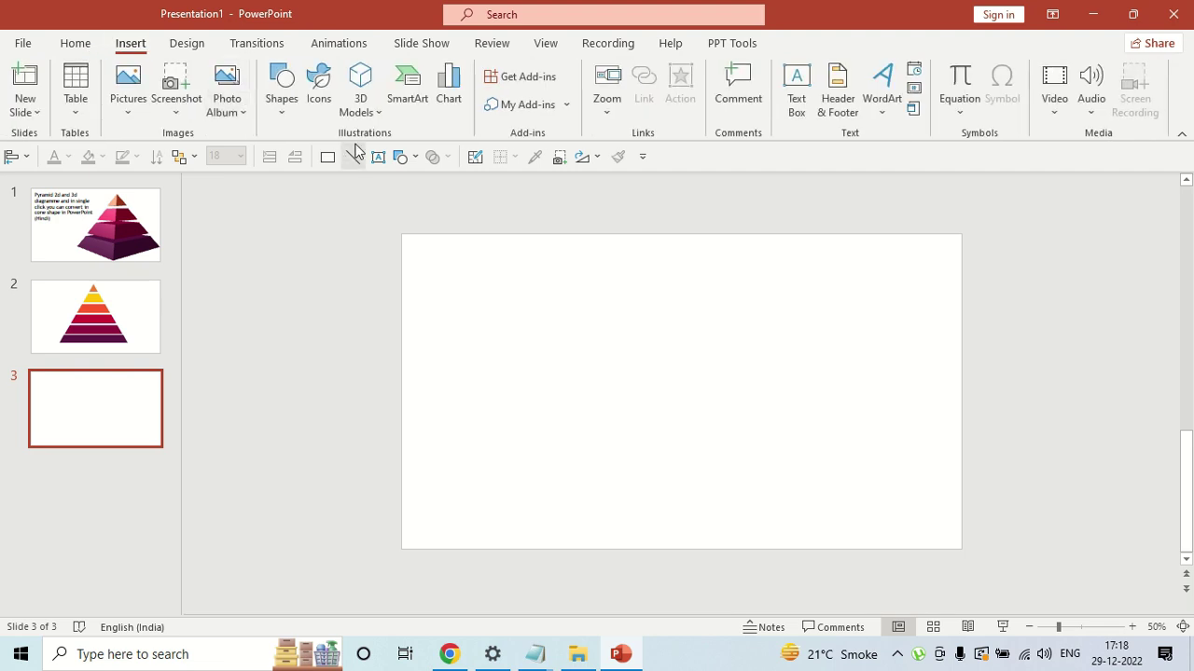
{"action": "left_click", "coordinate": [282, 110]}
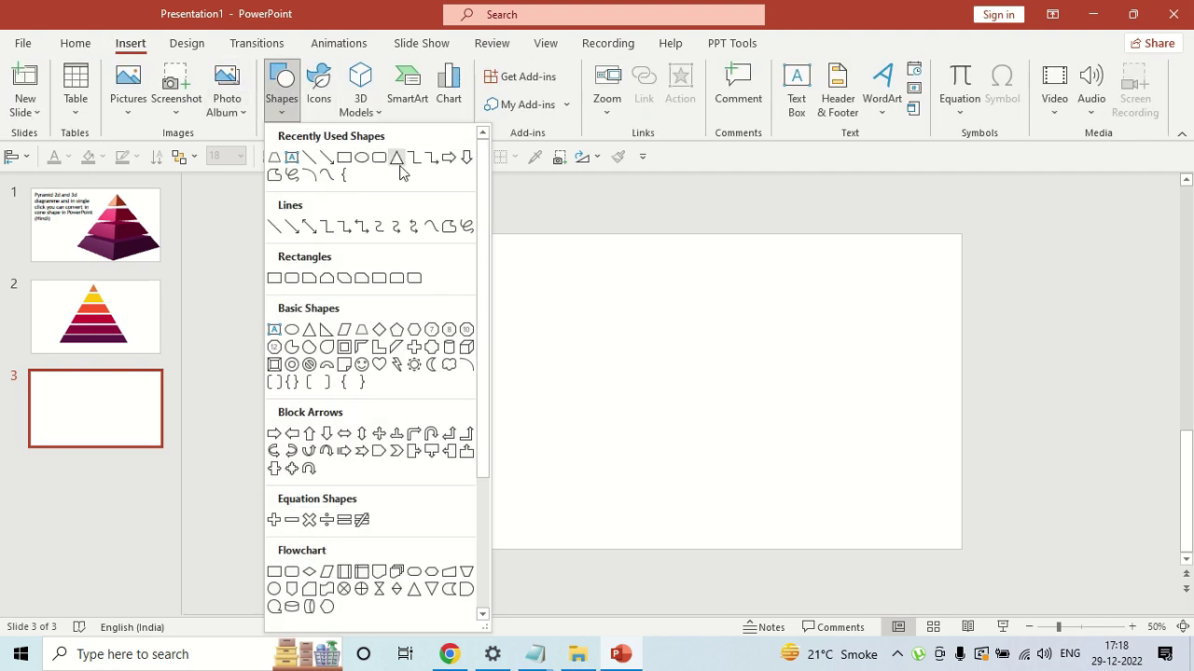
{"action": "left_click", "coordinate": [402, 165]}
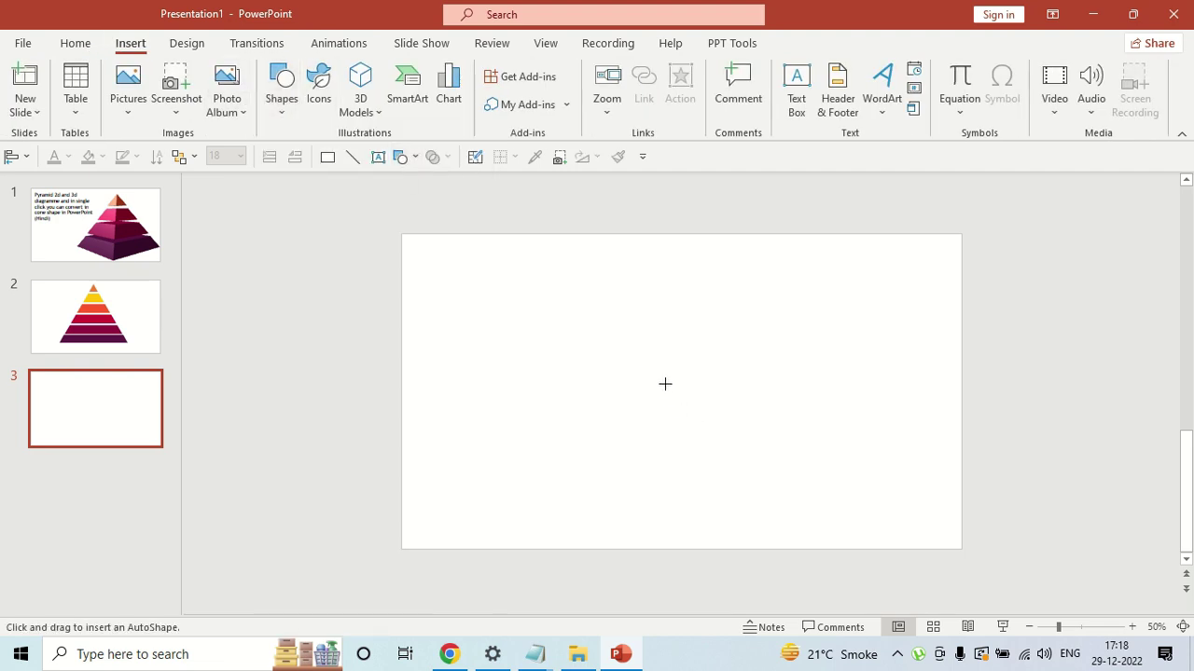
{"action": "left_click_drag", "start_coordinate": [665, 384], "coordinate": [815, 514]}
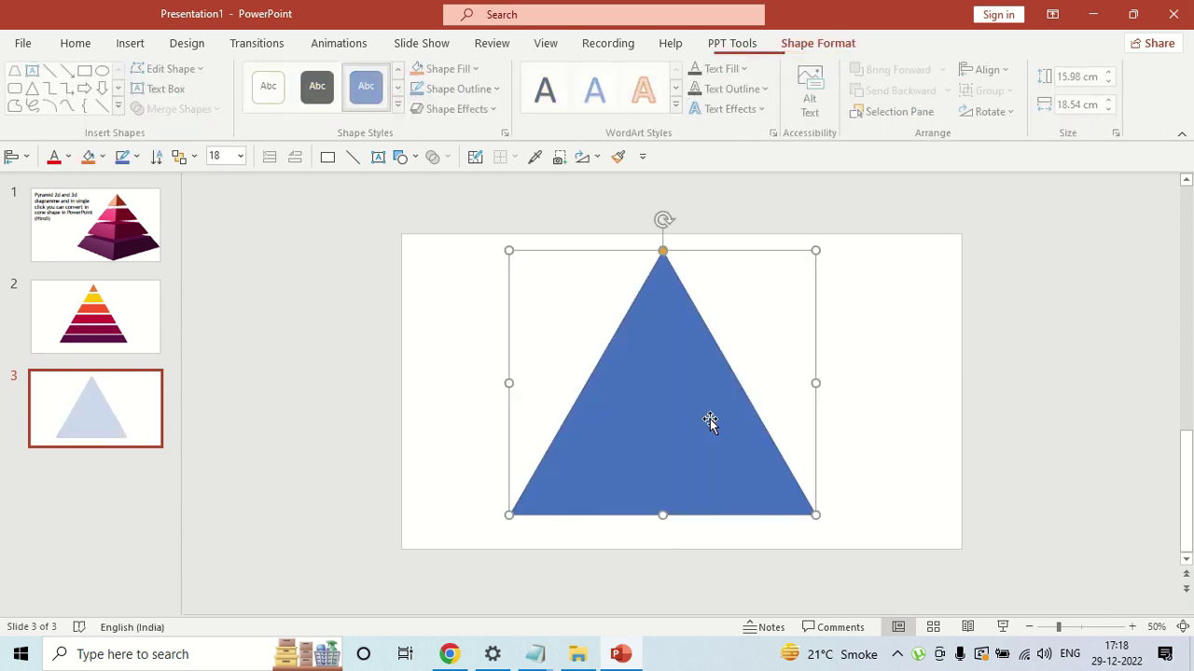
{"action": "left_click_drag", "start_coordinate": [709, 418], "coordinate": [729, 421]}
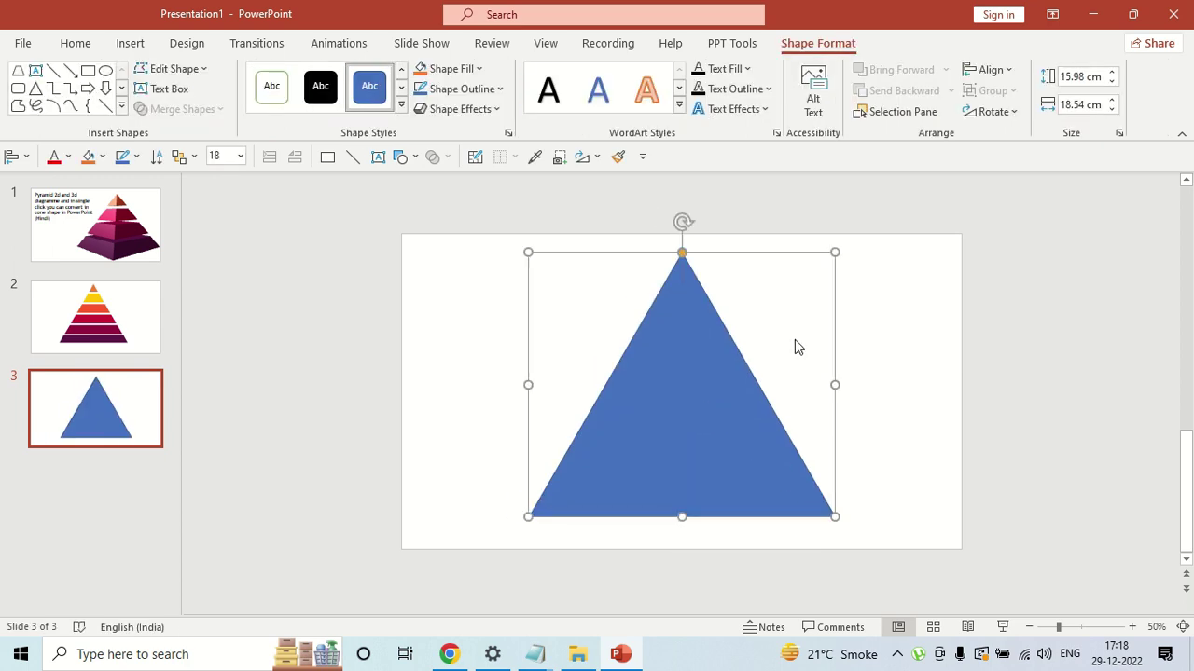
{"action": "left_click", "coordinate": [795, 348]}
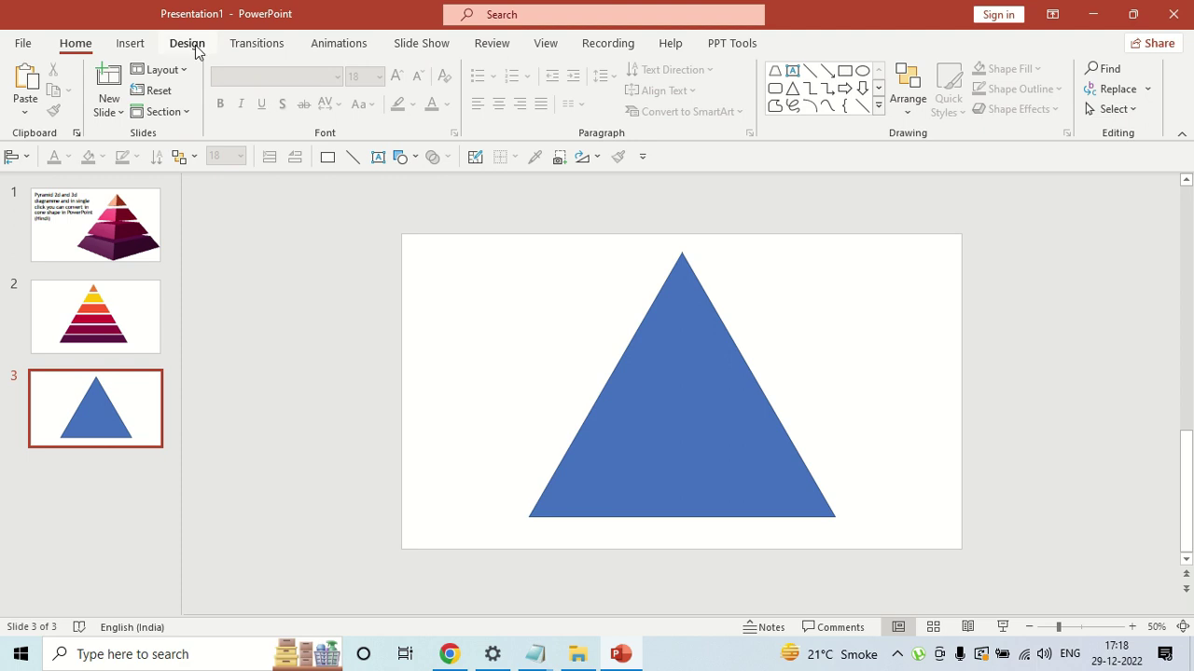
Draw a thin blue rectangle bar across the triangle, lined up with its edges
{"action": "left_click", "coordinate": [130, 43]}
{"action": "left_click", "coordinate": [281, 93]}
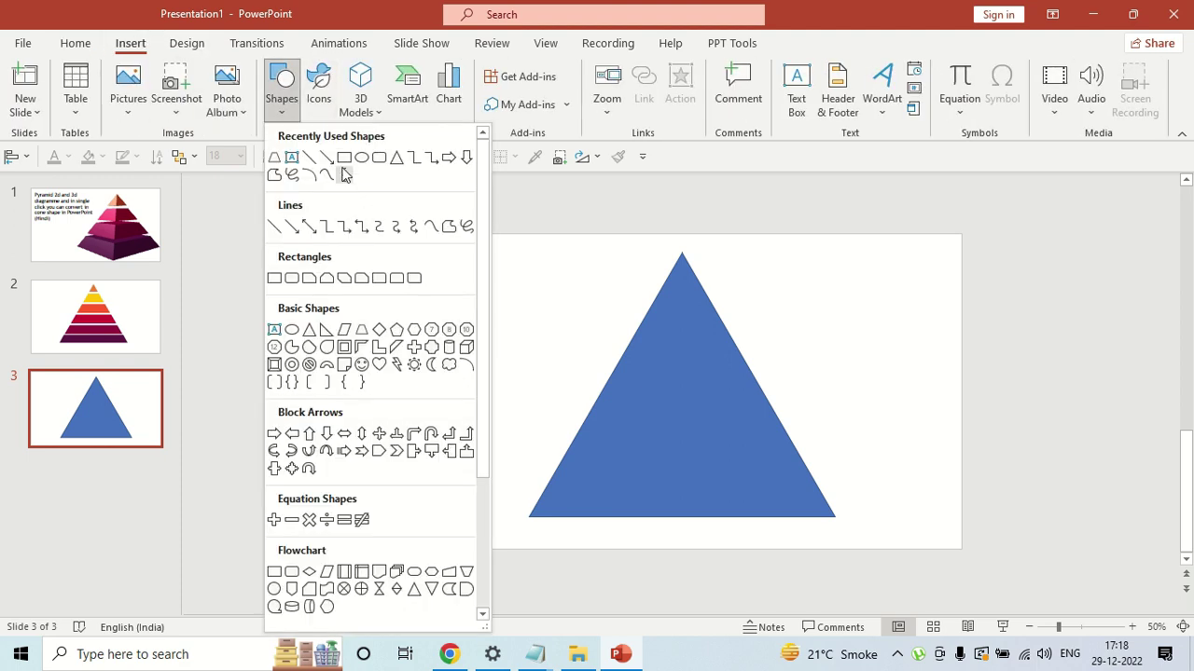
{"action": "left_click", "coordinate": [345, 175]}
{"action": "left_click_drag", "start_coordinate": [590, 291], "coordinate": [788, 297]}
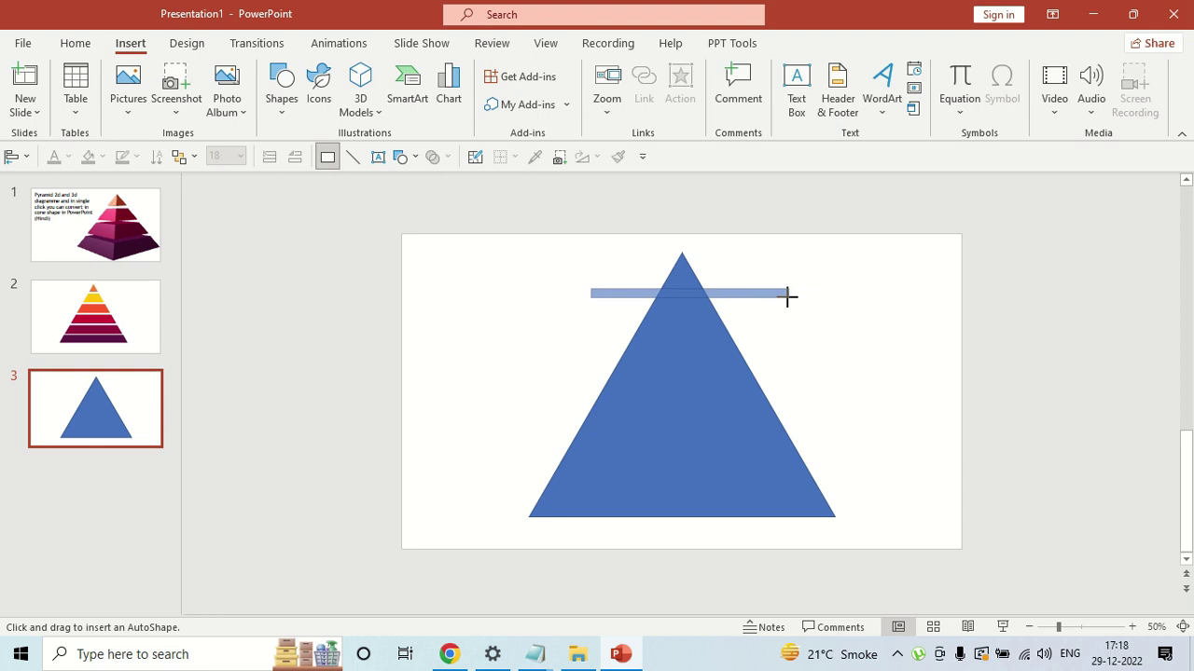
{"action": "mouse_move", "coordinate": [788, 296]}
{"action": "left_mouse_down"}
{"action": "mouse_move", "coordinate": [903, 294]}
{"action": "mouse_move", "coordinate": [810, 299]}
{"action": "left_mouse_up"}
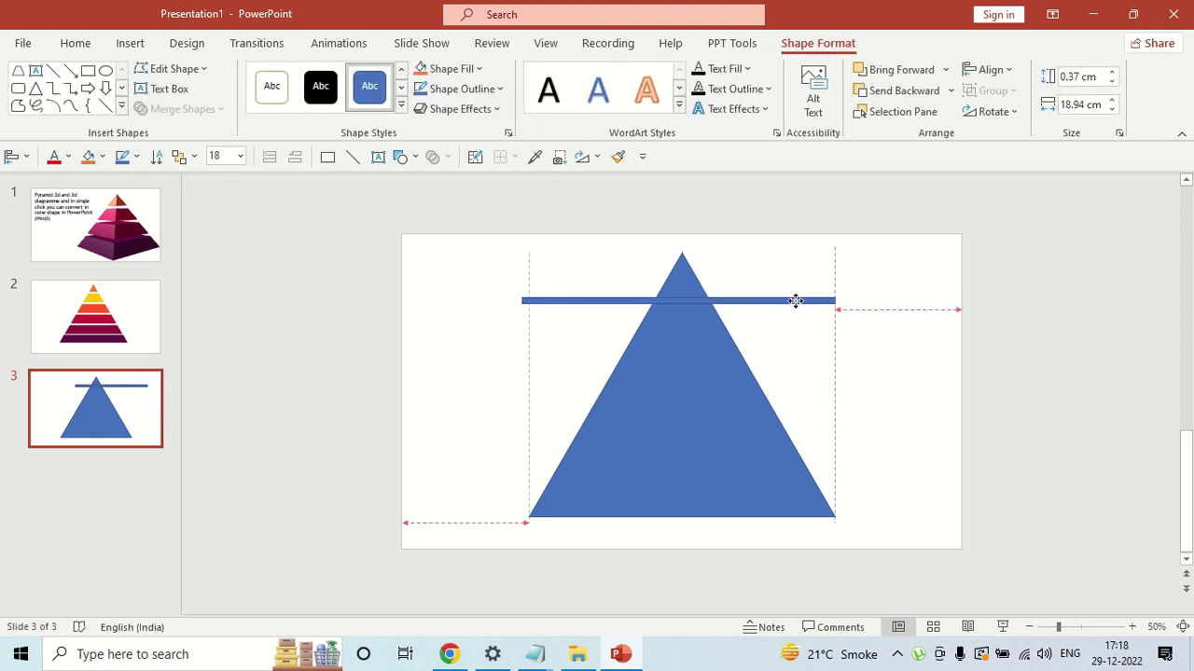
{"action": "mouse_move", "coordinate": [810, 299]}
{"action": "left_mouse_down"}
{"action": "mouse_move", "coordinate": [791, 306]}
{"action": "mouse_move", "coordinate": [801, 495]}
{"action": "left_mouse_up"}
Select all six bars and use Distribute Vertically to space them evenly down the triangle
{"action": "left_click", "coordinate": [823, 473], "text": "shift"}
{"action": "left_click", "coordinate": [828, 434], "text": "shift"}
{"action": "left_click", "coordinate": [825, 387], "text": "shift"}
{"action": "left_click", "coordinate": [814, 335], "text": "shift"}
{"action": "left_click", "coordinate": [805, 300], "text": "shift"}
{"action": "left_click", "coordinate": [989, 71]}
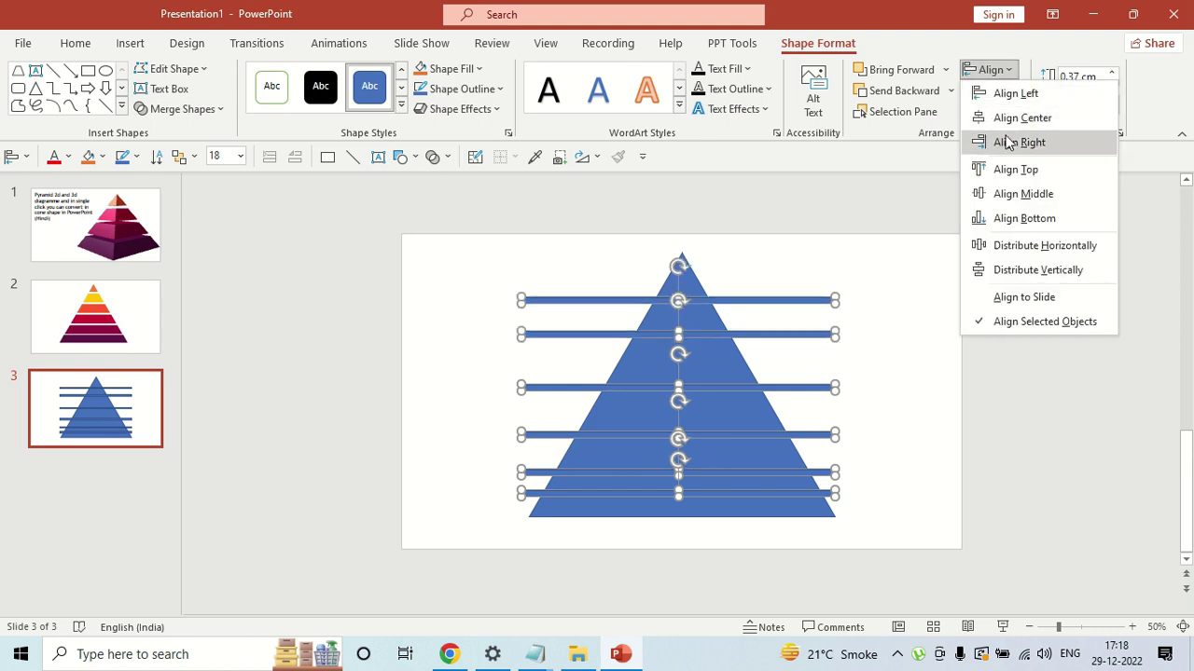
{"action": "left_click", "coordinate": [1029, 272]}
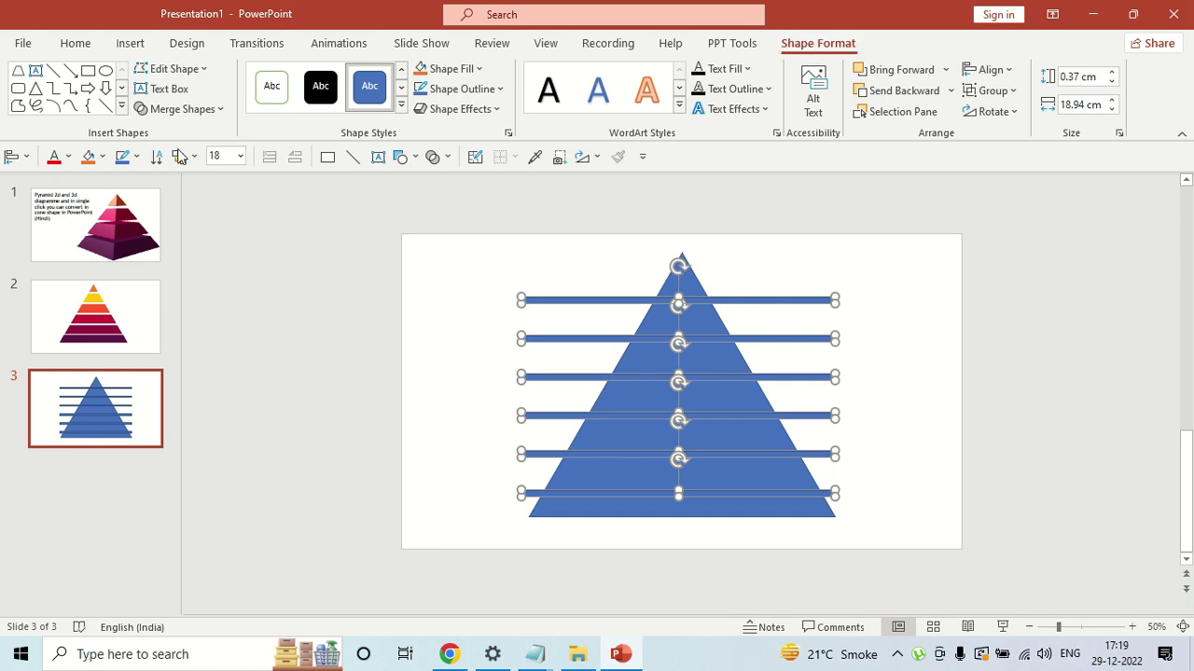
{"action": "left_click", "coordinate": [220, 109]}
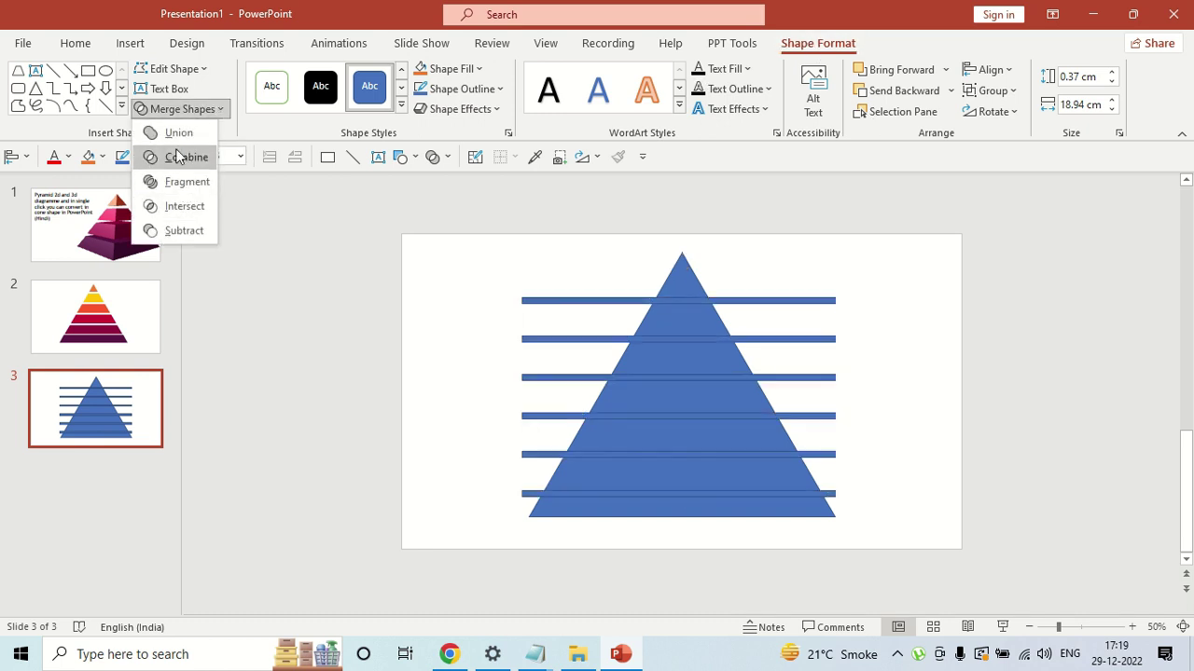
Combine the bars into one shape and subtract it from the triangle, leaving seven tiers
{"action": "left_click", "coordinate": [177, 132]}
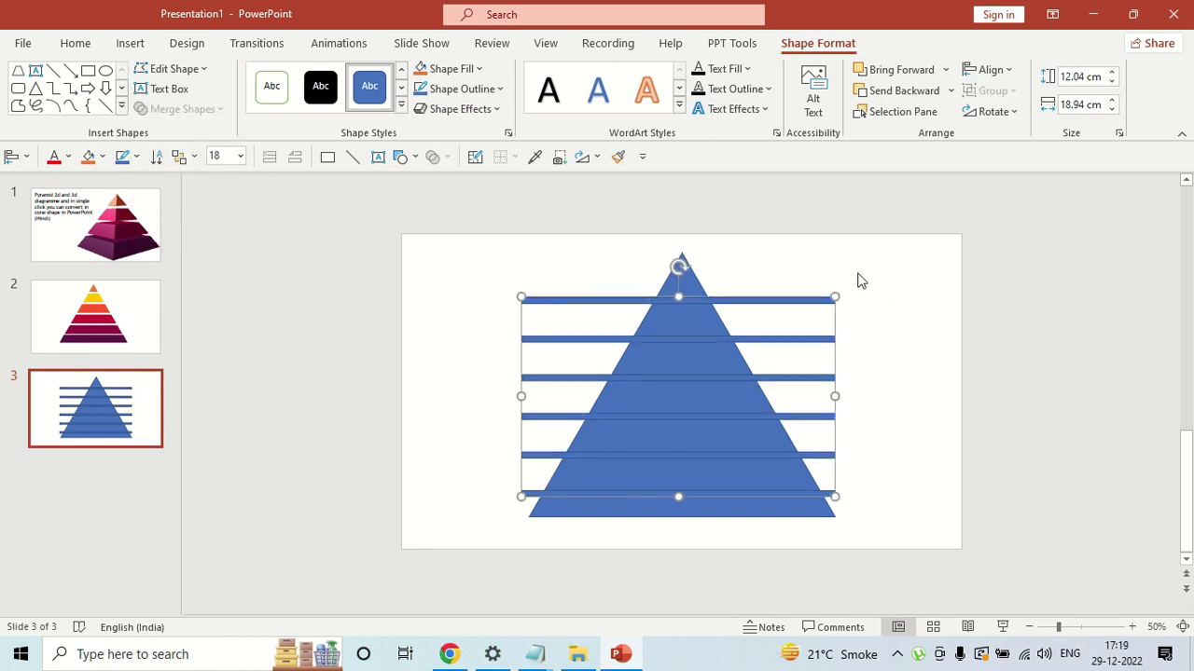
{"action": "left_click", "coordinate": [765, 271]}
{"action": "left_click", "coordinate": [682, 277]}
{"action": "left_click", "coordinate": [811, 306], "text": "shift"}
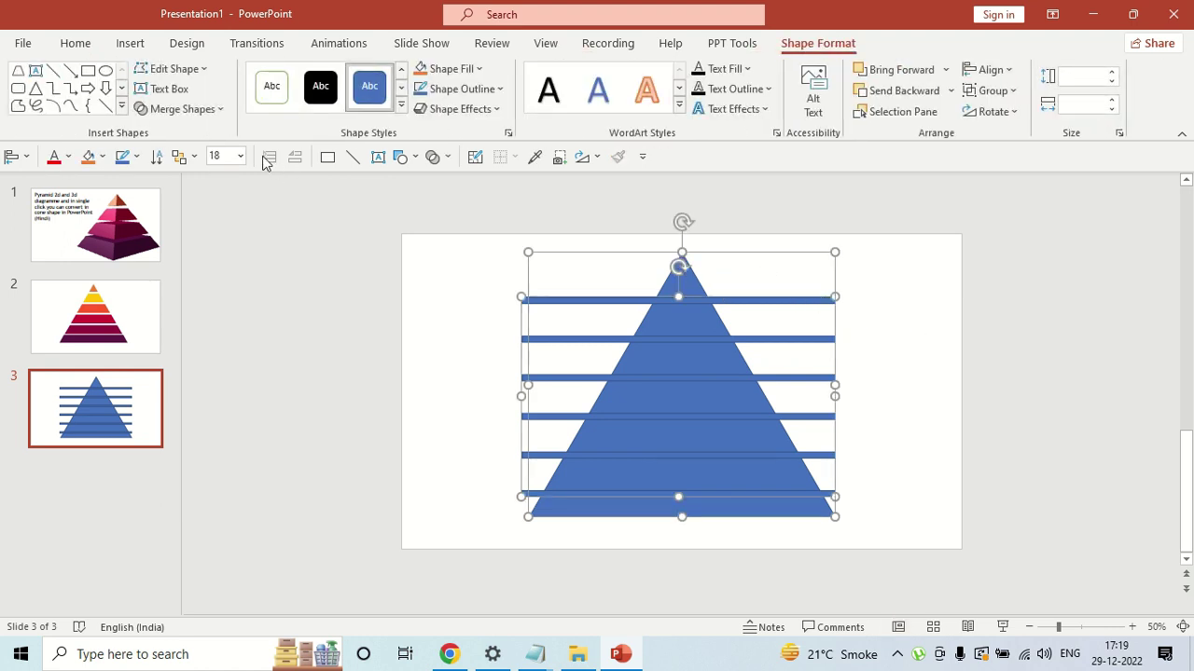
{"action": "left_click", "coordinate": [212, 112]}
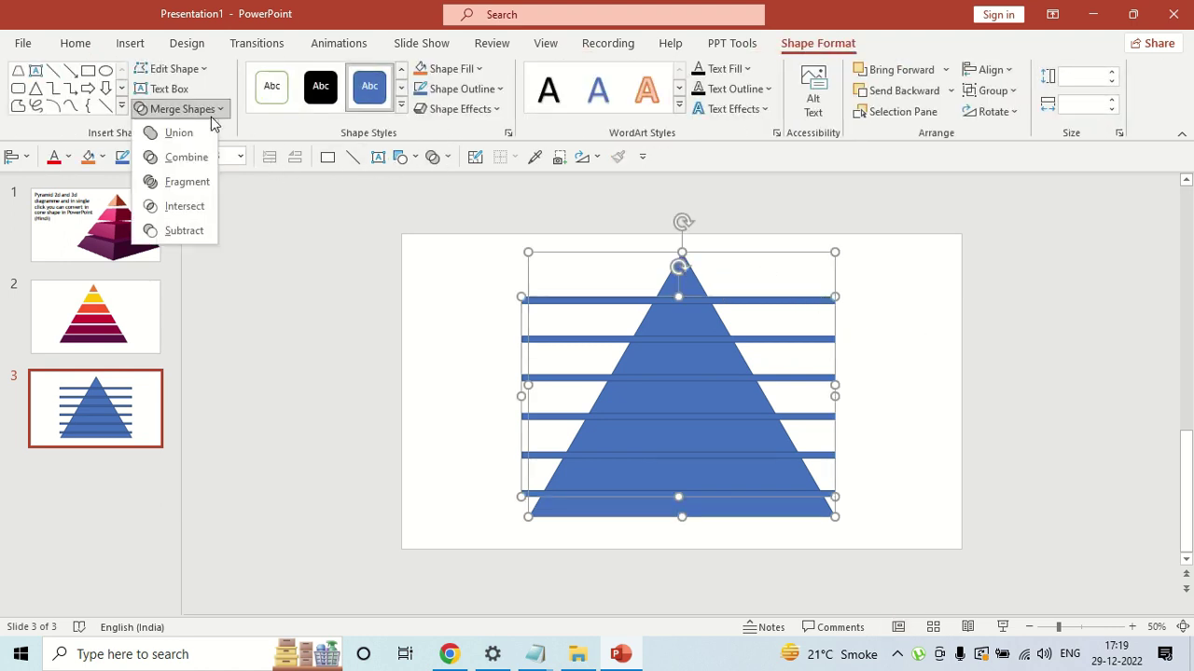
{"action": "left_click", "coordinate": [184, 231]}
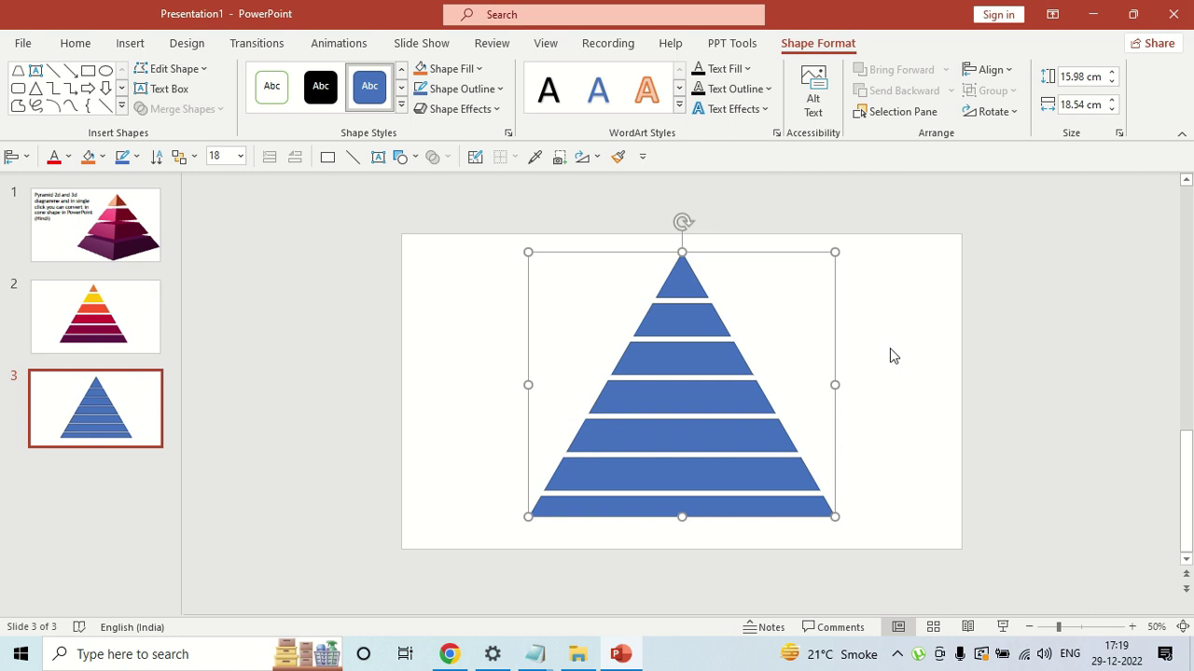
{"action": "right_click", "coordinate": [718, 499]}
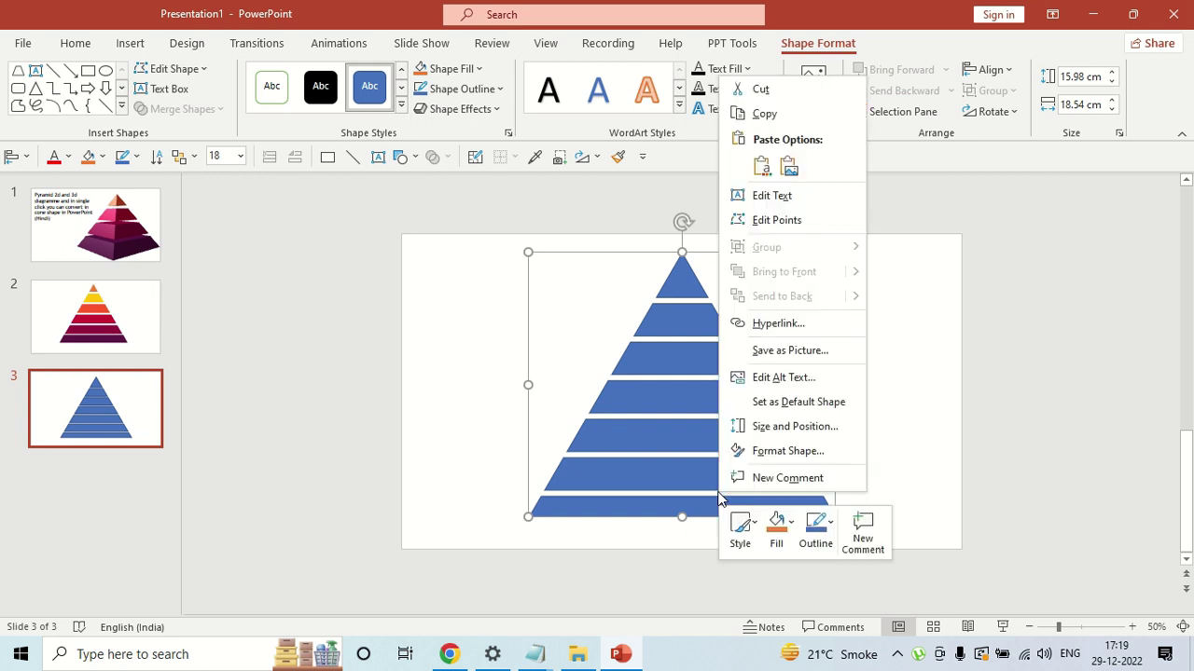
In Format Shape, try a red fill on the sliced pyramid, then change it to light grey
{"action": "left_click", "coordinate": [765, 451]}
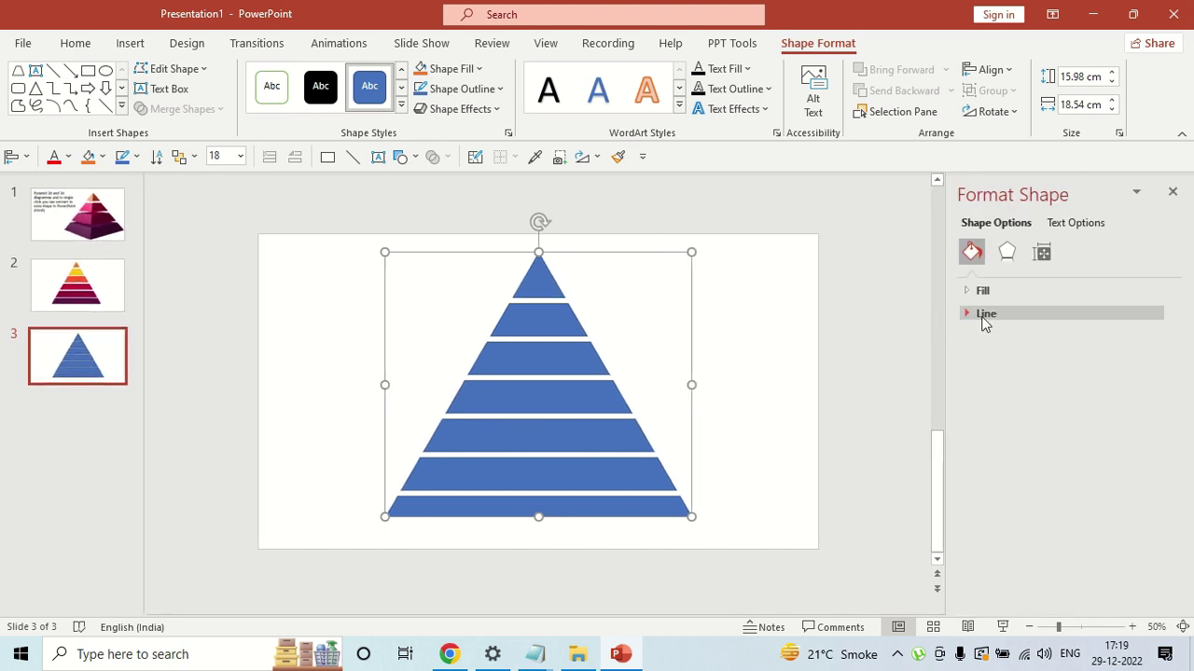
{"action": "left_click", "coordinate": [982, 290]}
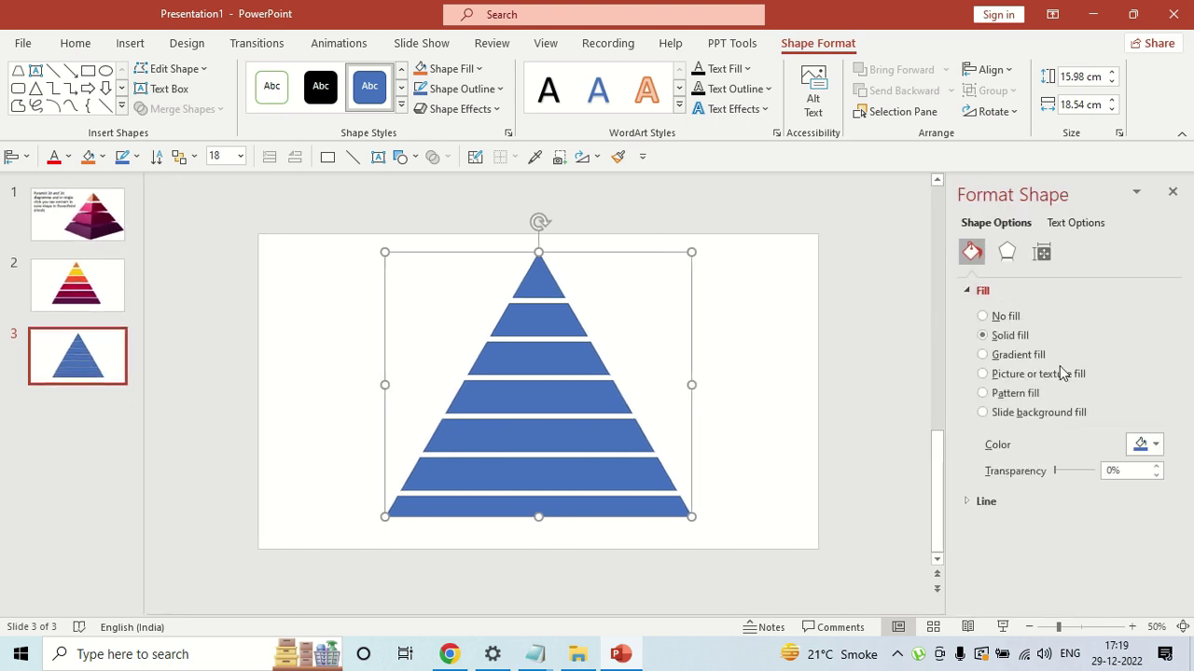
{"action": "left_click", "coordinate": [1152, 448]}
{"action": "left_click", "coordinate": [1069, 377]}
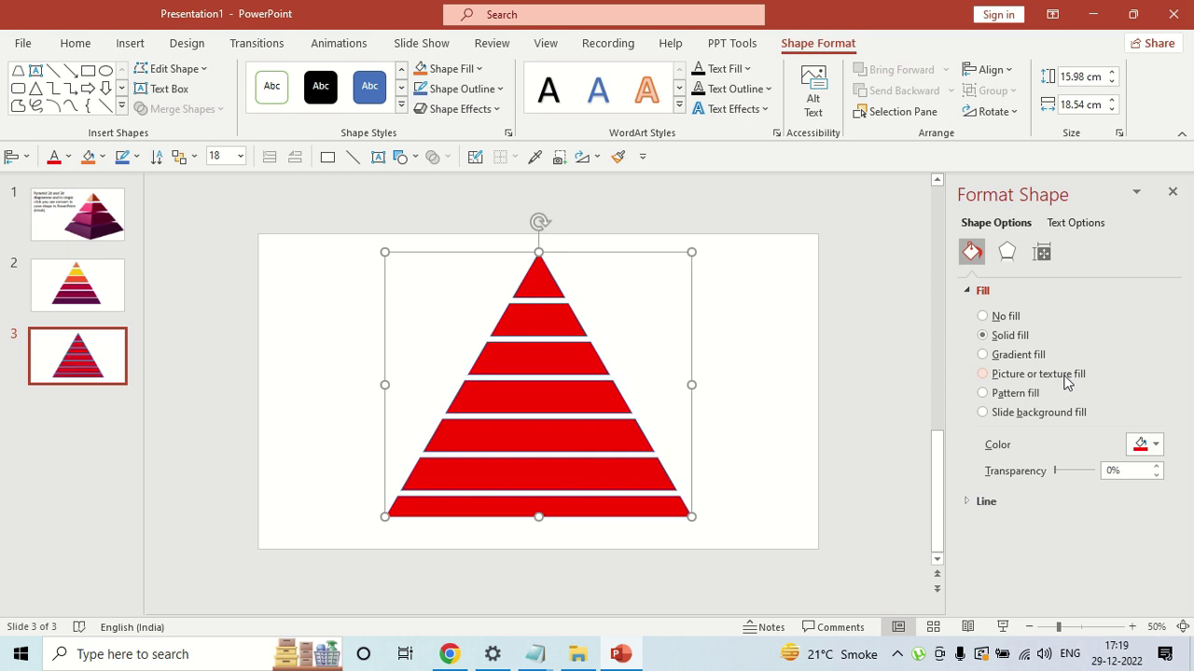
{"action": "left_click", "coordinate": [1155, 446]}
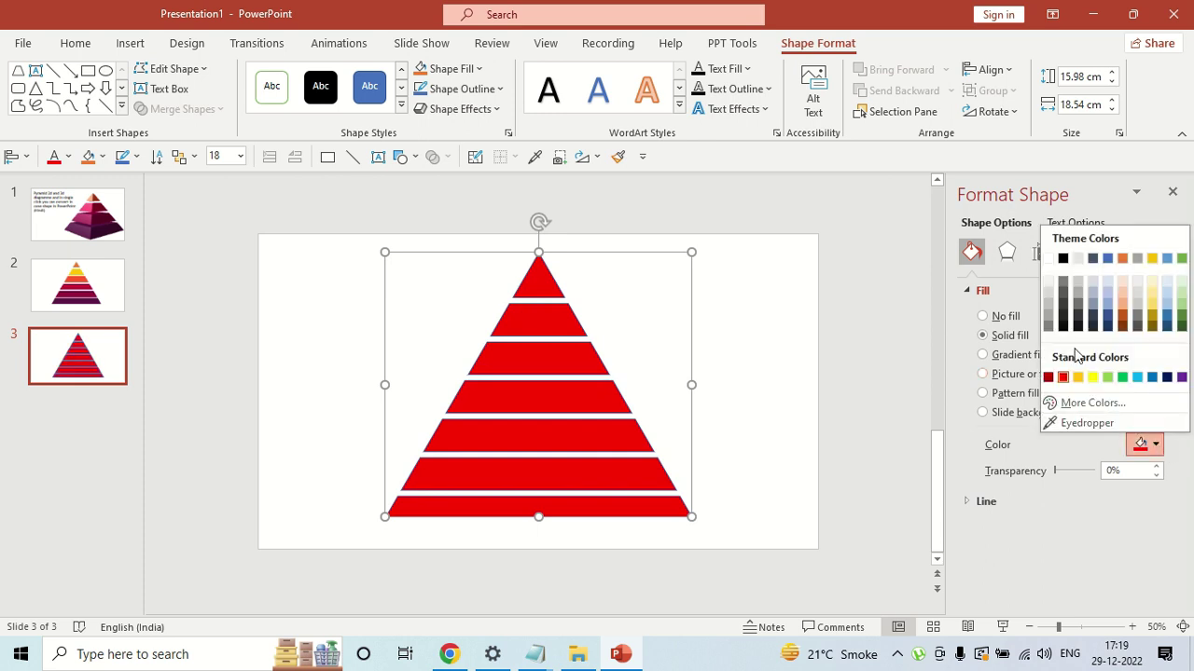
{"action": "left_click", "coordinate": [1080, 293]}
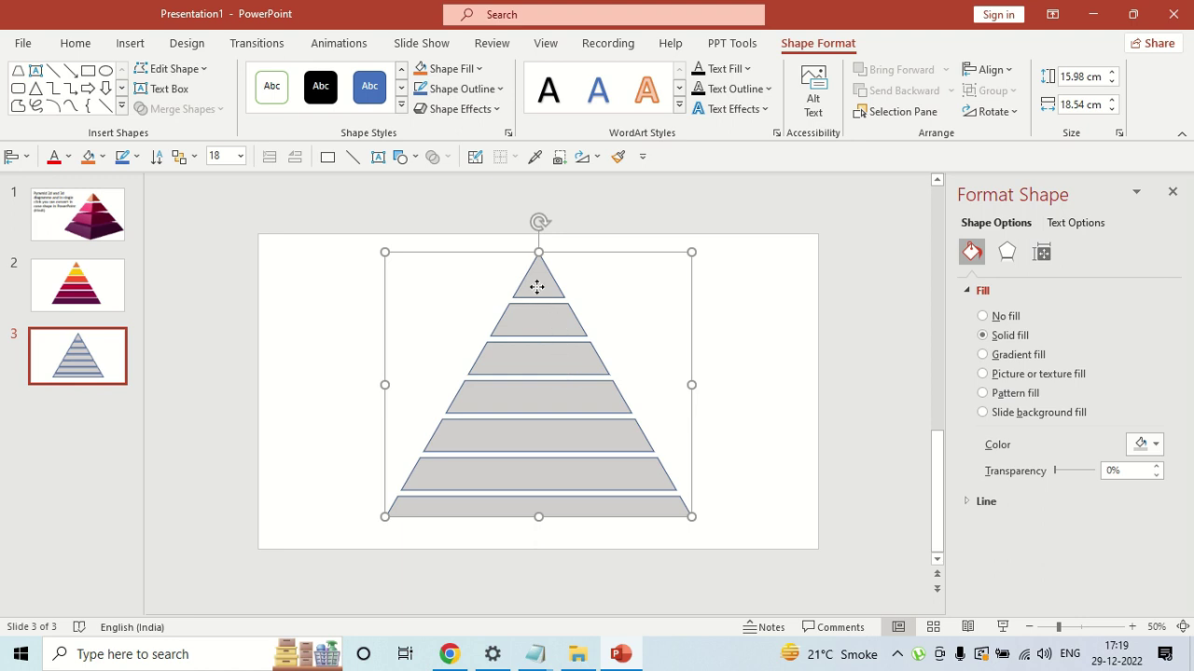
{"action": "left_click", "coordinate": [669, 414]}
{"action": "left_click", "coordinate": [597, 429]}
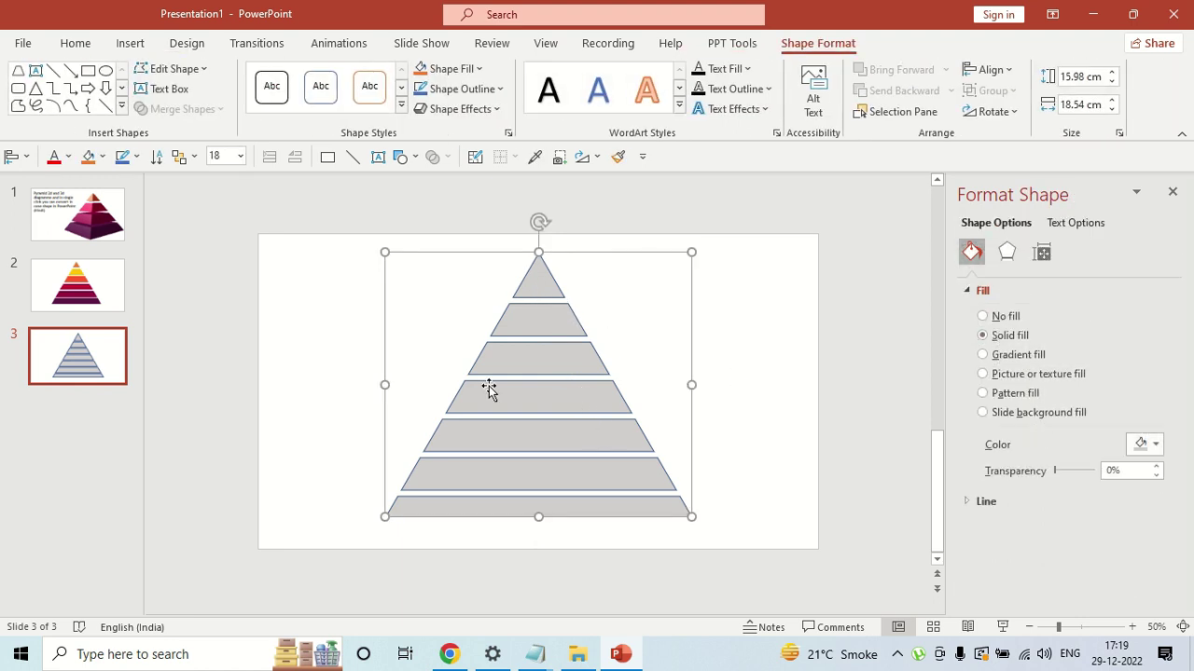
{"action": "left_click", "coordinate": [112, 311]}
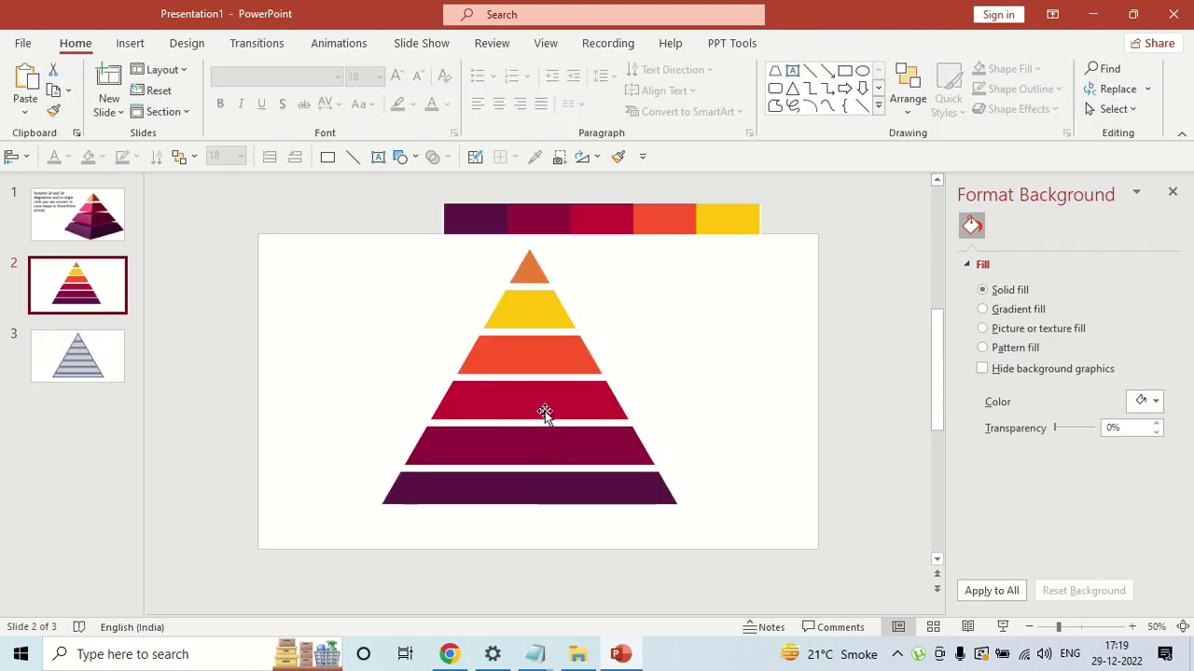
Undo the merge on slide 3, raise the bars slightly, and select the triangle with all bars
{"action": "left_click", "coordinate": [115, 370]}
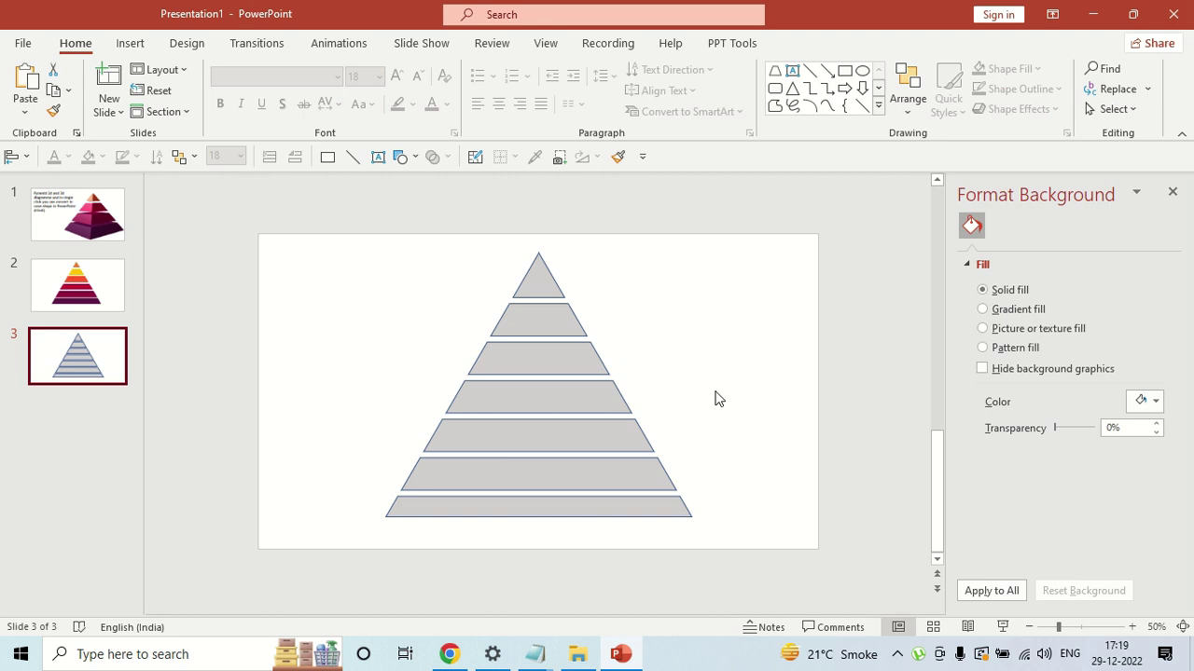
{"action": "key", "text": "ctrl+z"}
{"action": "key", "text": "ctrl+z"}
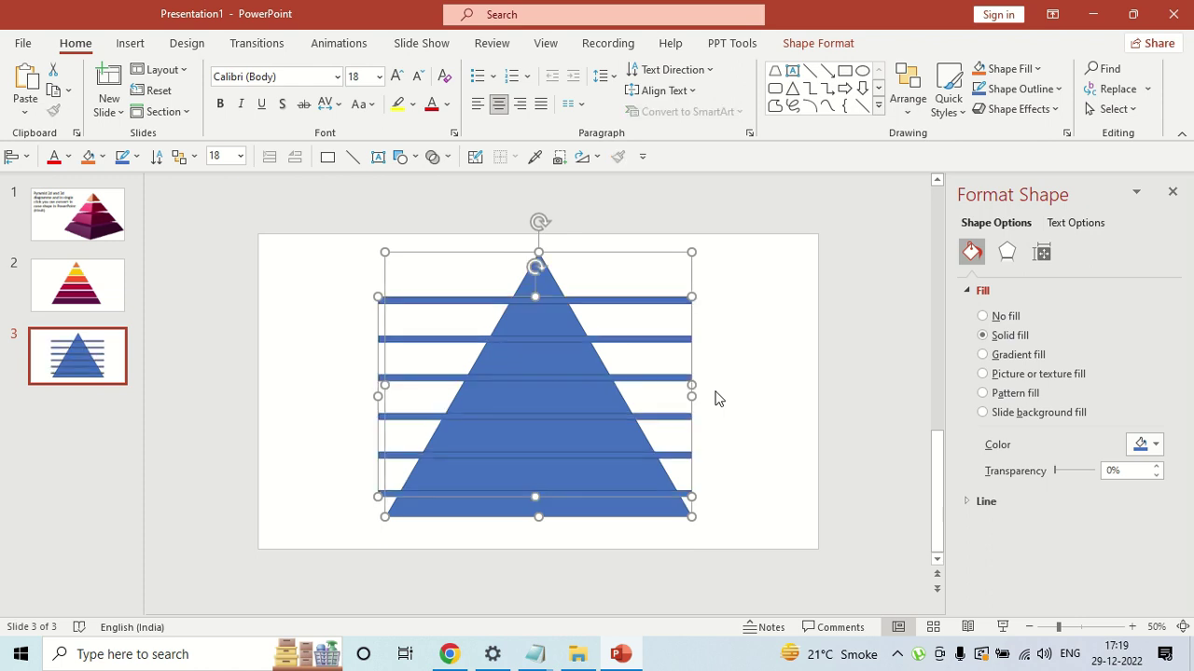
{"action": "left_click", "coordinate": [786, 416]}
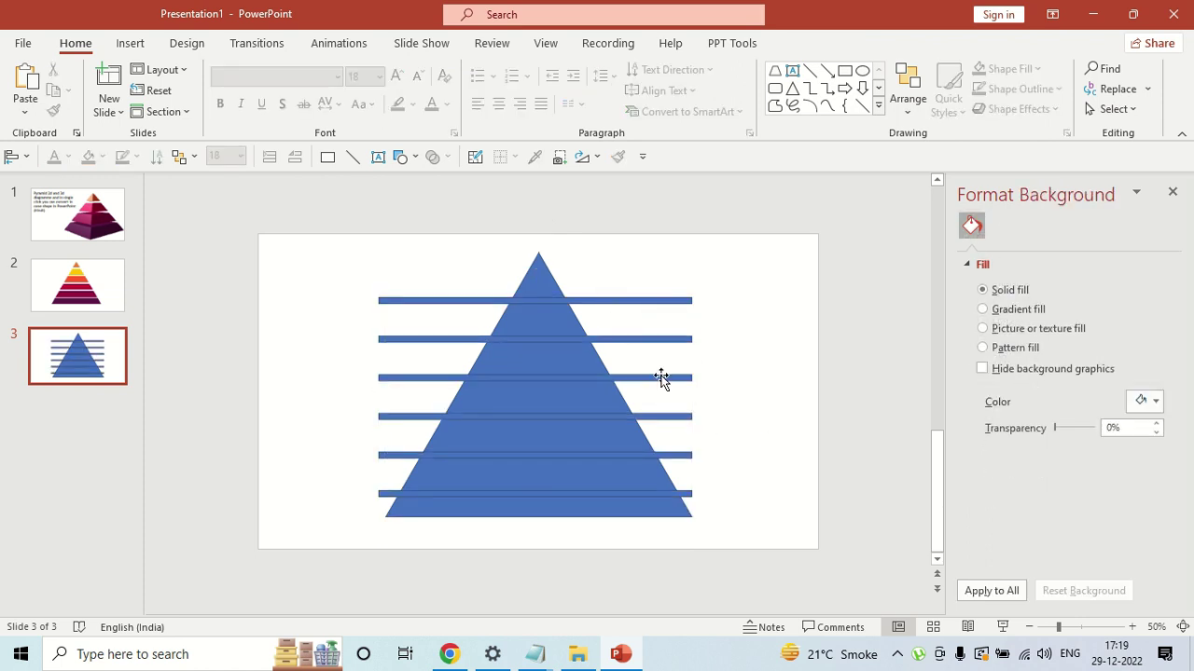
{"action": "left_click", "coordinate": [680, 492]}
{"action": "left_click_drag", "start_coordinate": [680, 491], "coordinate": [680, 479]}
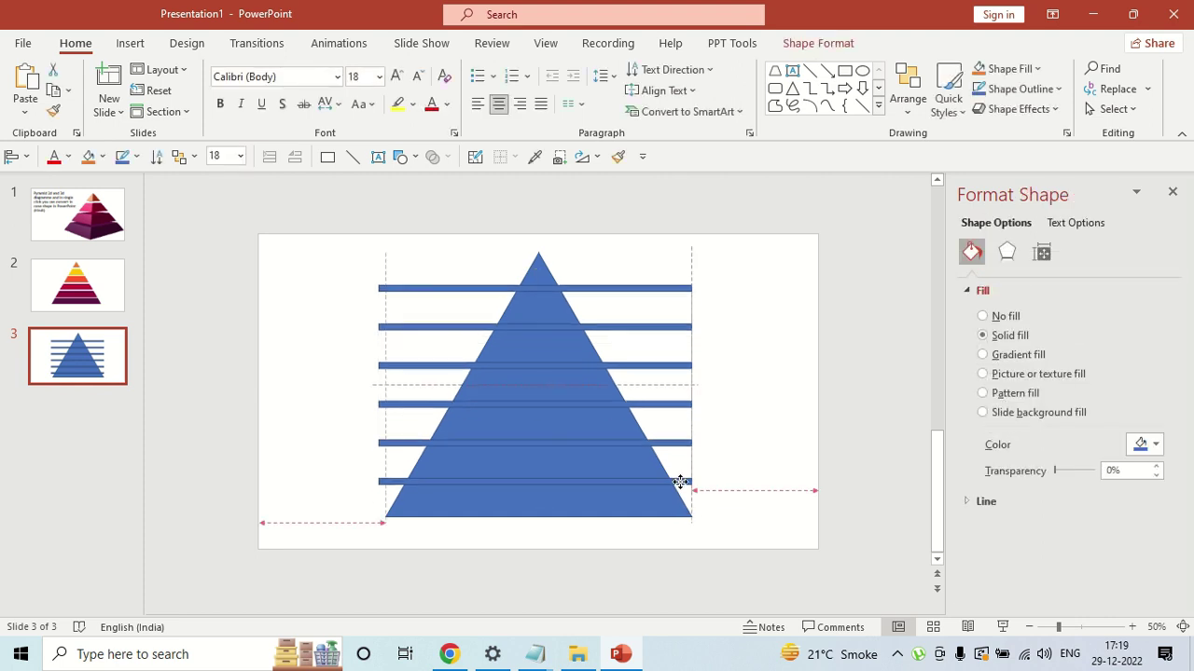
{"action": "left_click", "coordinate": [779, 436]}
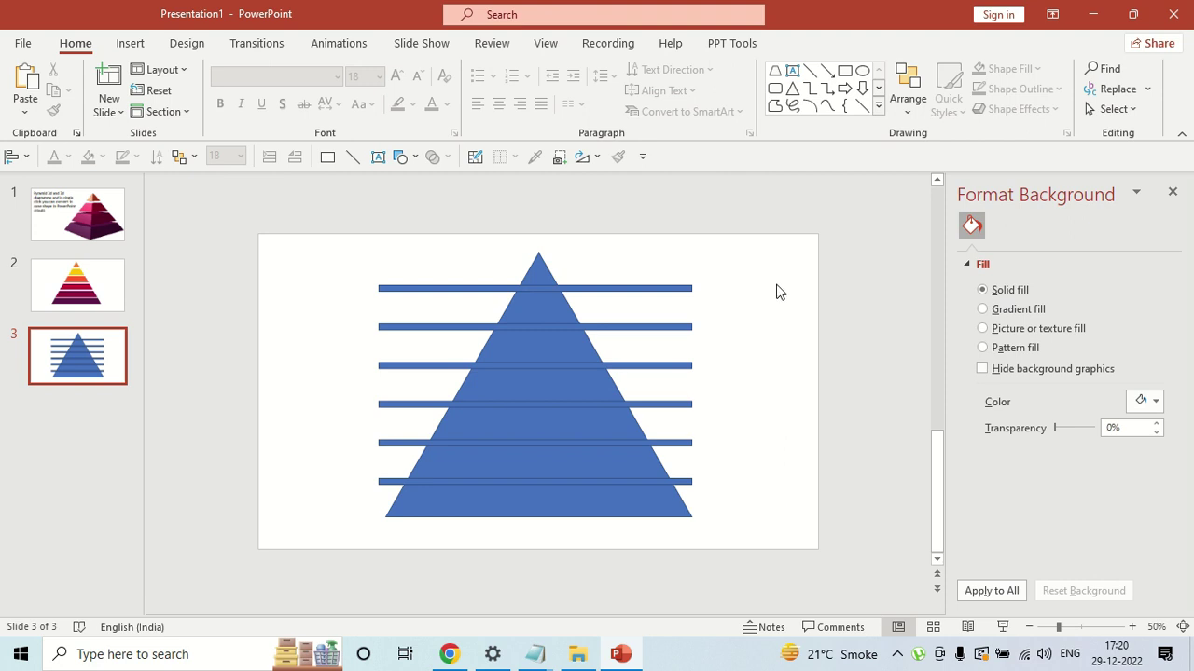
{"action": "mouse_move", "coordinate": [311, 242]}
{"action": "left_mouse_down"}
{"action": "mouse_move", "coordinate": [761, 472]}
{"action": "mouse_move", "coordinate": [810, 557]}
{"action": "left_mouse_up"}
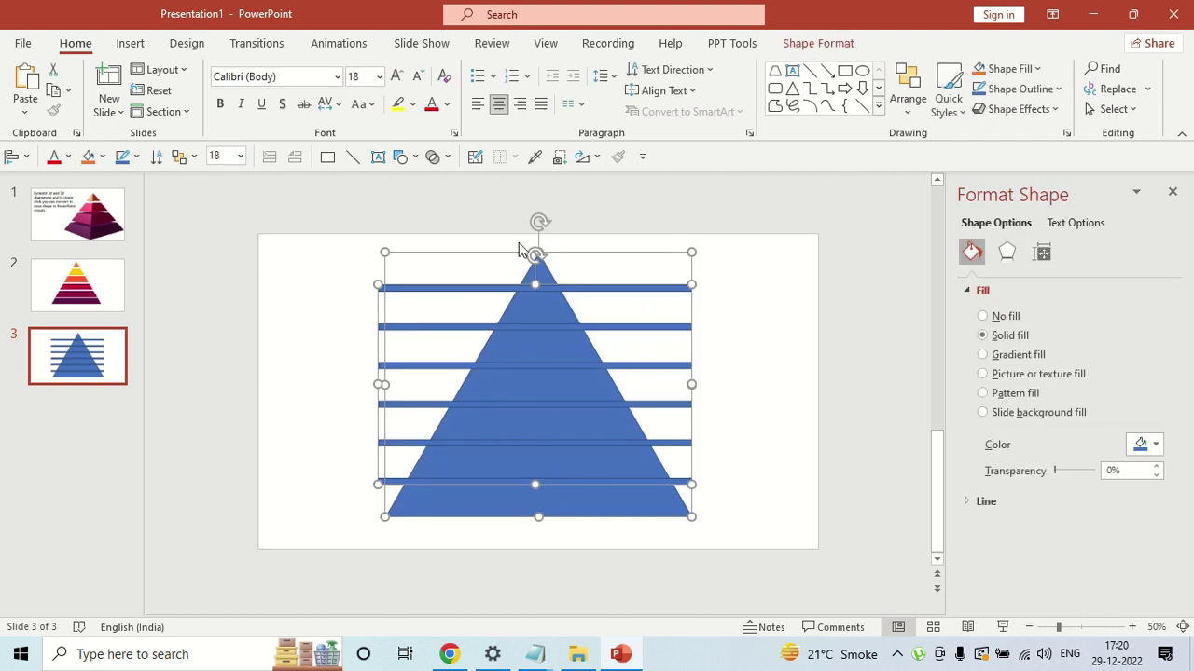
{"action": "left_click", "coordinate": [817, 47]}
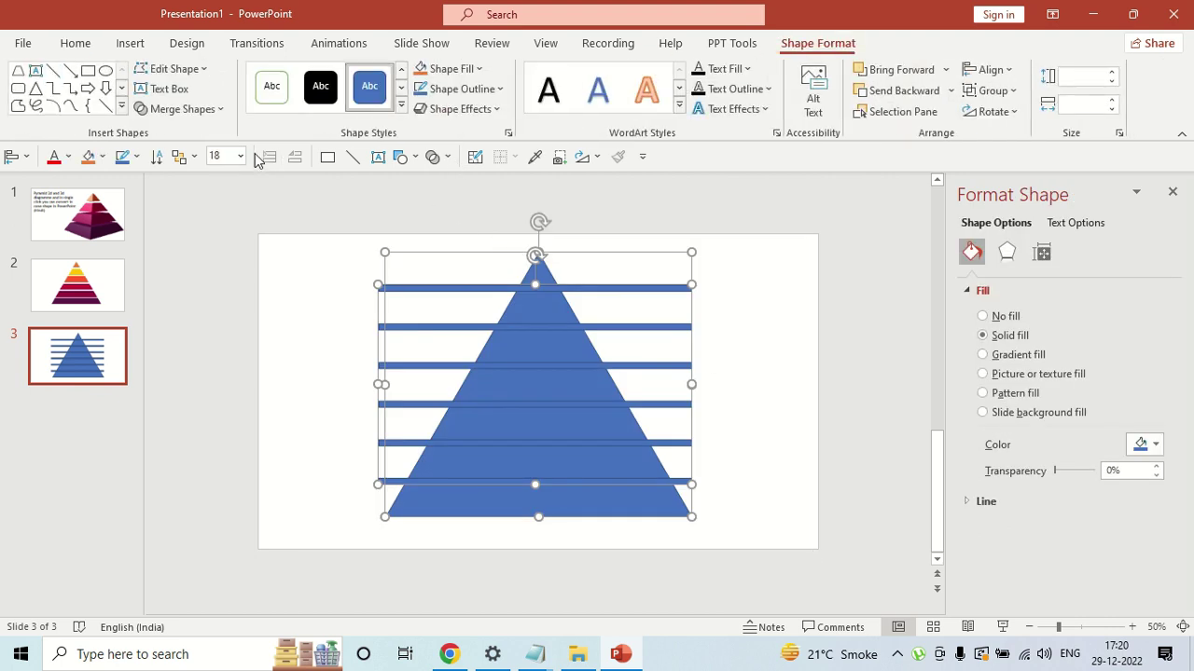
Fragment the triangle and bars, then delete the three leftover bar pieces near the apex
{"action": "left_click", "coordinate": [219, 109]}
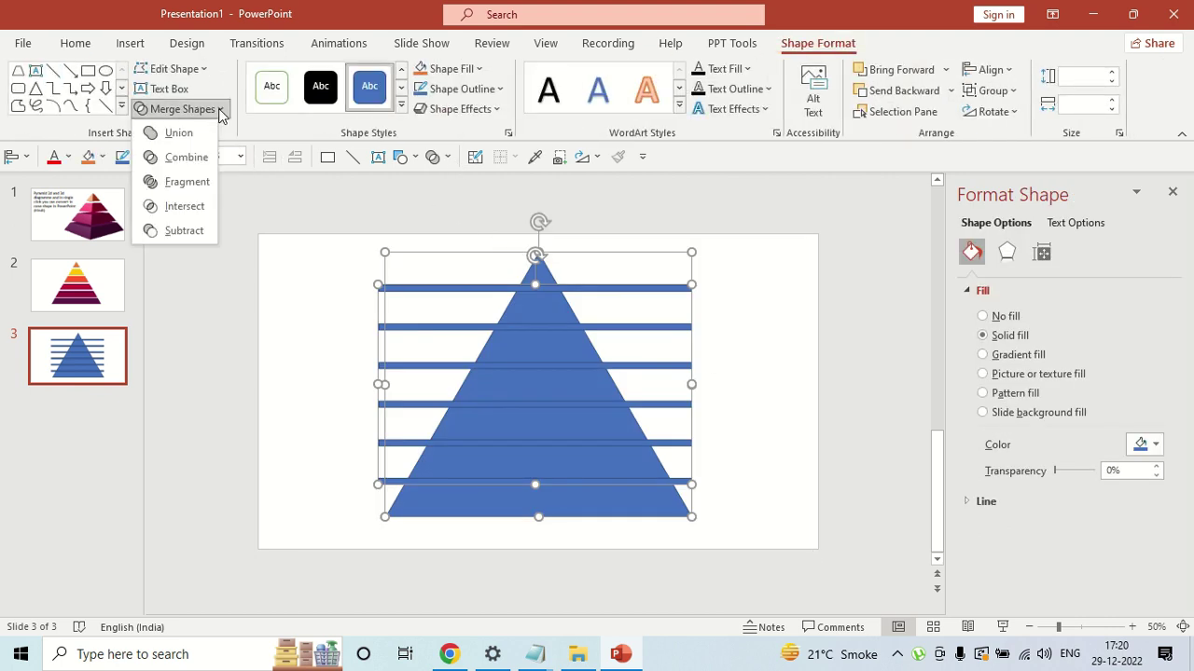
{"action": "left_click", "coordinate": [182, 180]}
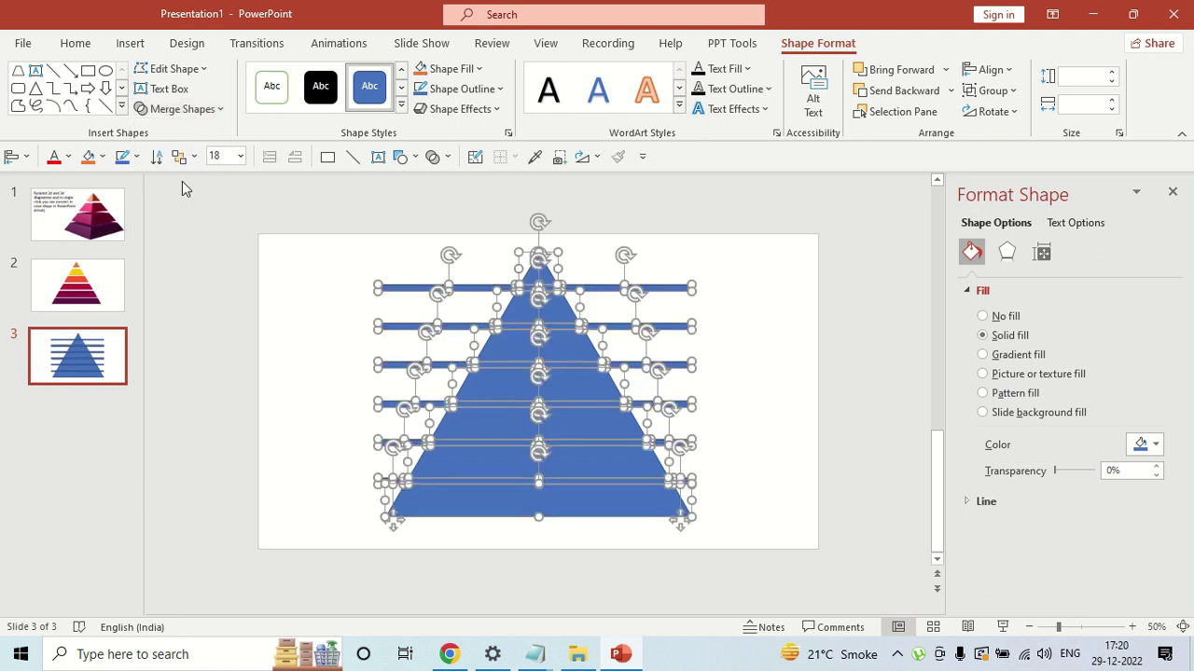
{"action": "left_click", "coordinate": [782, 366]}
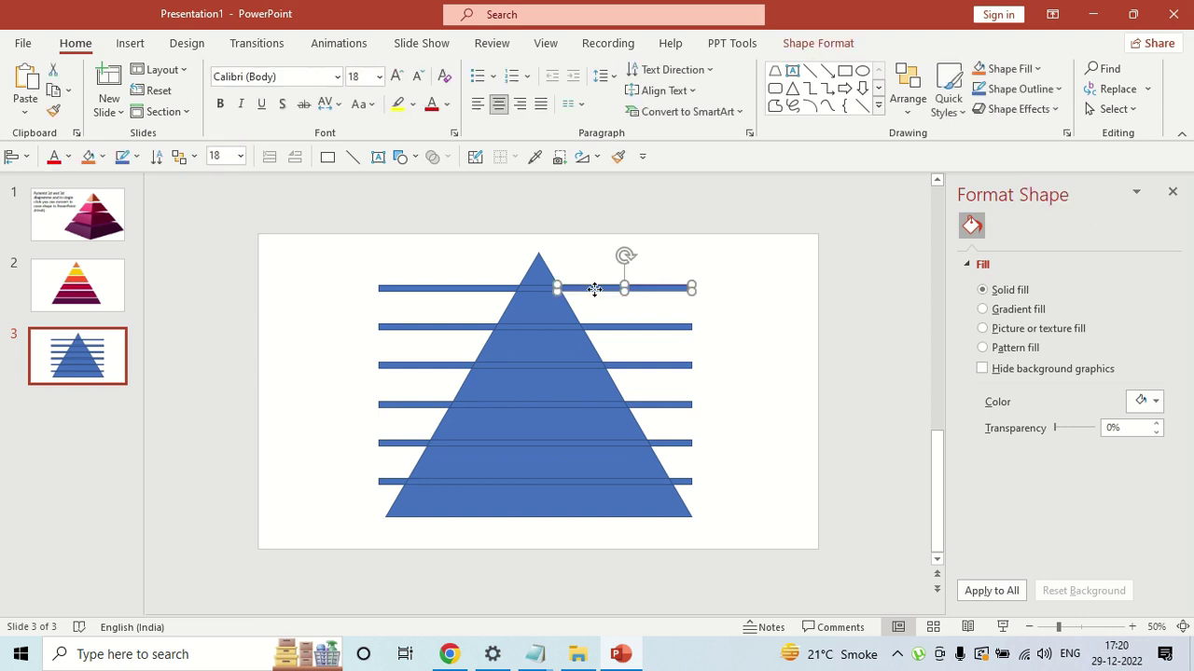
{"action": "left_click_drag", "start_coordinate": [595, 292], "coordinate": [683, 276]}
{"action": "left_click_drag", "start_coordinate": [543, 289], "coordinate": [599, 284]}
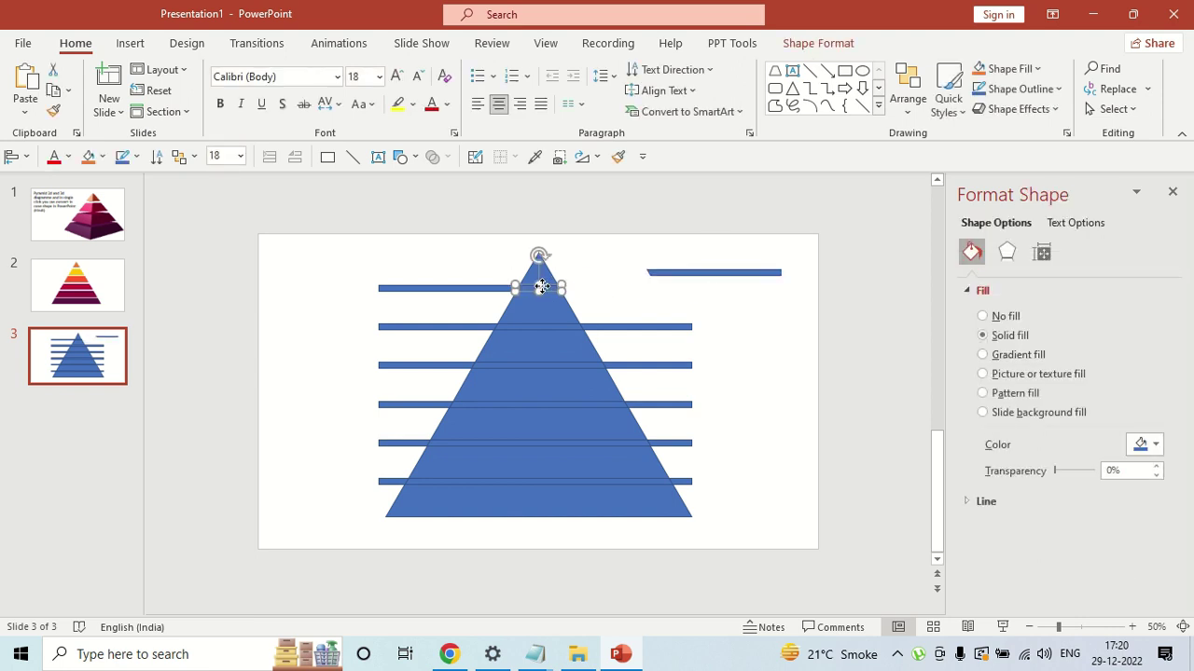
{"action": "left_click_drag", "start_coordinate": [495, 291], "coordinate": [439, 259]}
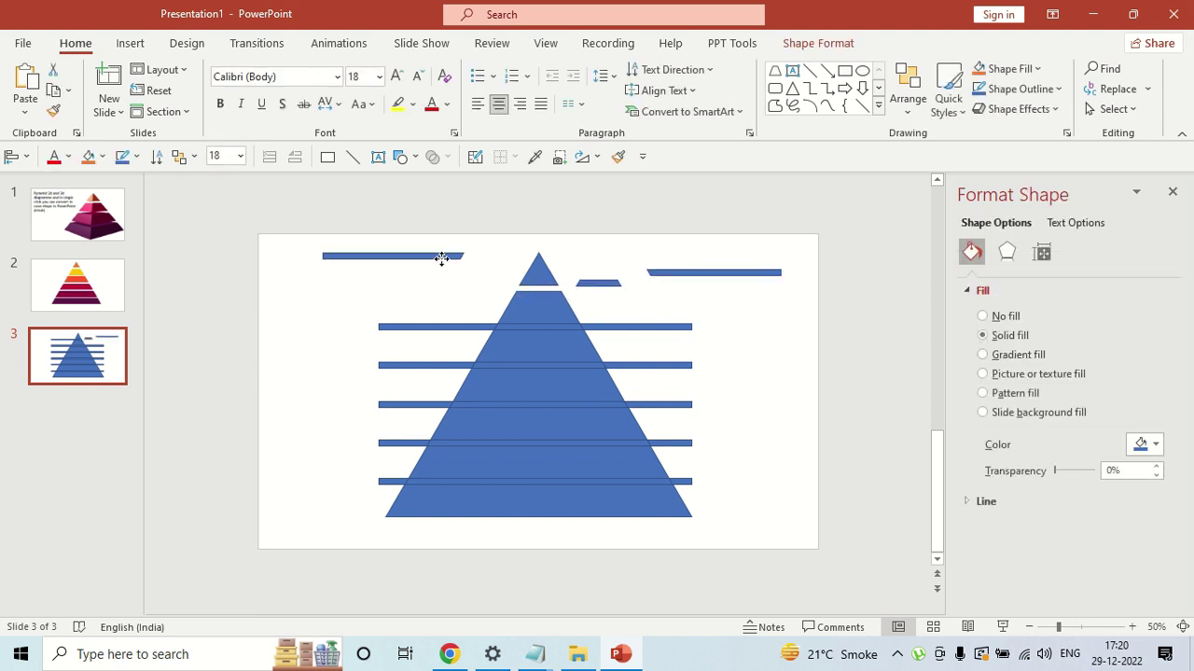
{"action": "left_click", "coordinate": [602, 286]}
{"action": "left_click", "coordinate": [687, 274], "text": "shift"}
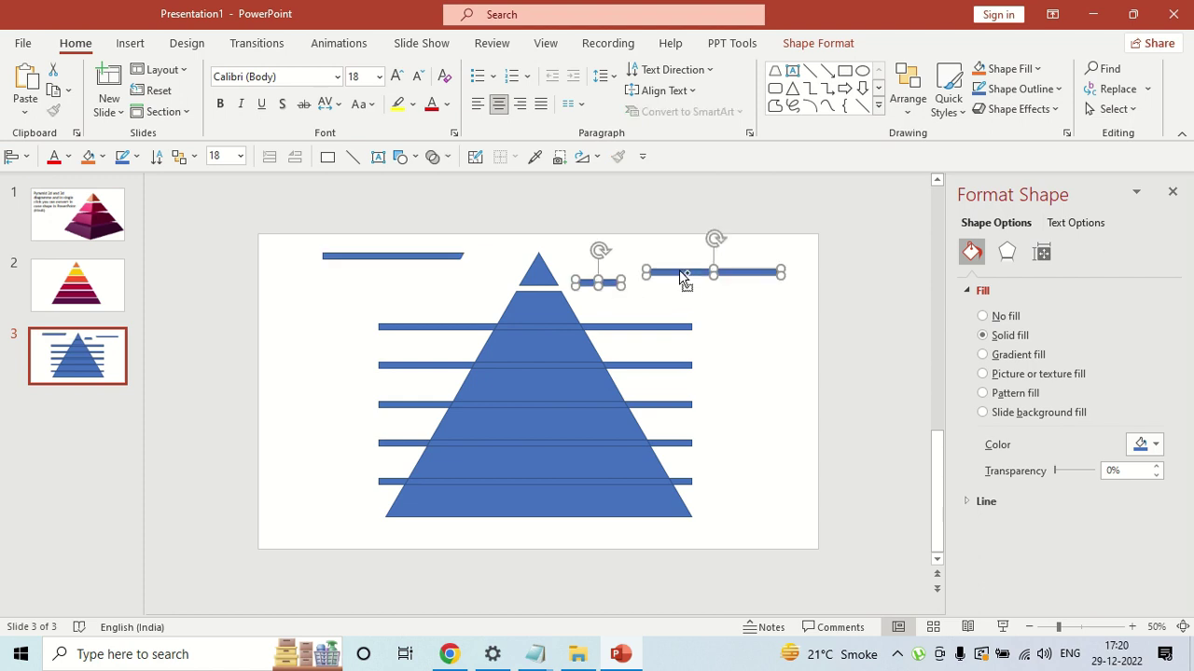
{"action": "left_click", "coordinate": [413, 256], "text": "shift"}
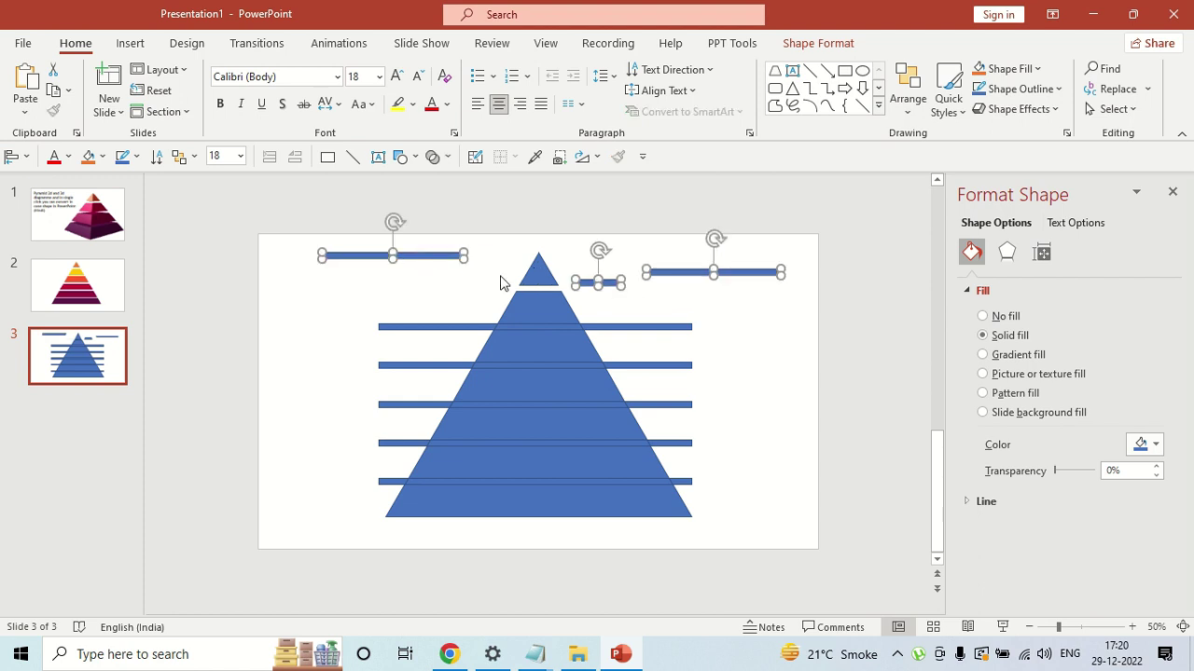
{"action": "key", "text": "Delete"}
Check that the pyramid slices are separate tiers, ending with the bottom tier selected
{"action": "left_click_drag", "start_coordinate": [323, 299], "coordinate": [714, 504]}
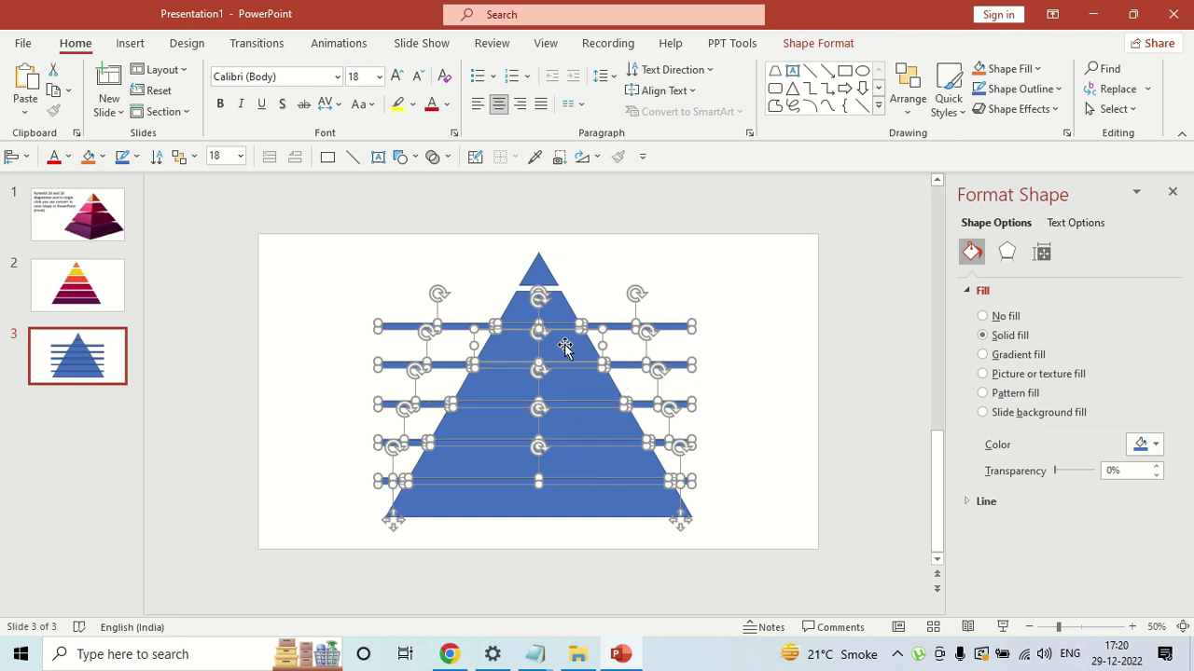
{"action": "left_click", "coordinate": [555, 308], "text": "shift"}
{"action": "left_click", "coordinate": [556, 308], "text": "shift"}
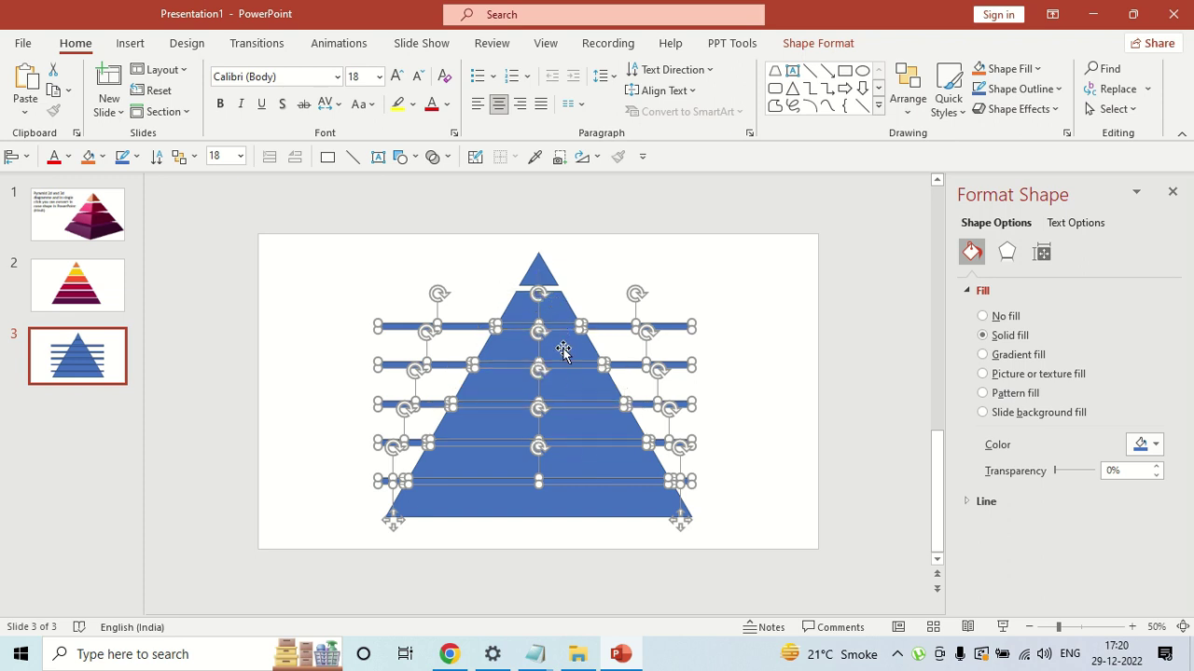
{"action": "left_click", "coordinate": [571, 510], "text": "shift"}
{"action": "left_click", "coordinate": [571, 509], "text": "shift"}
{"action": "left_click", "coordinate": [668, 315]}
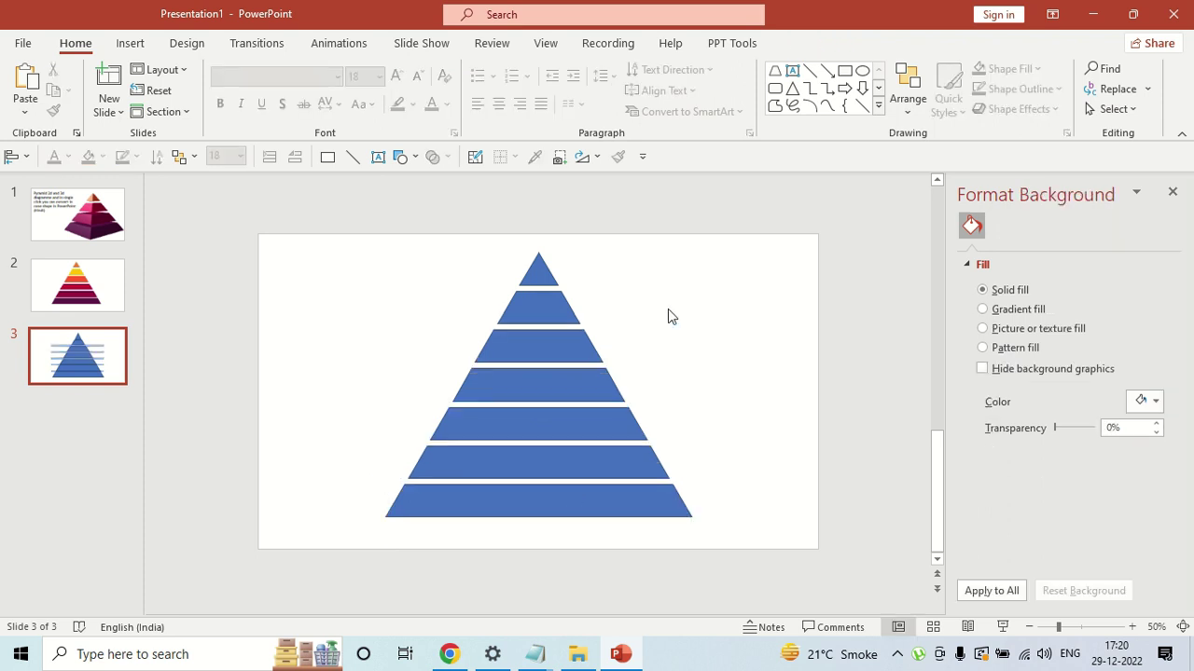
{"action": "left_click", "coordinate": [648, 515]}
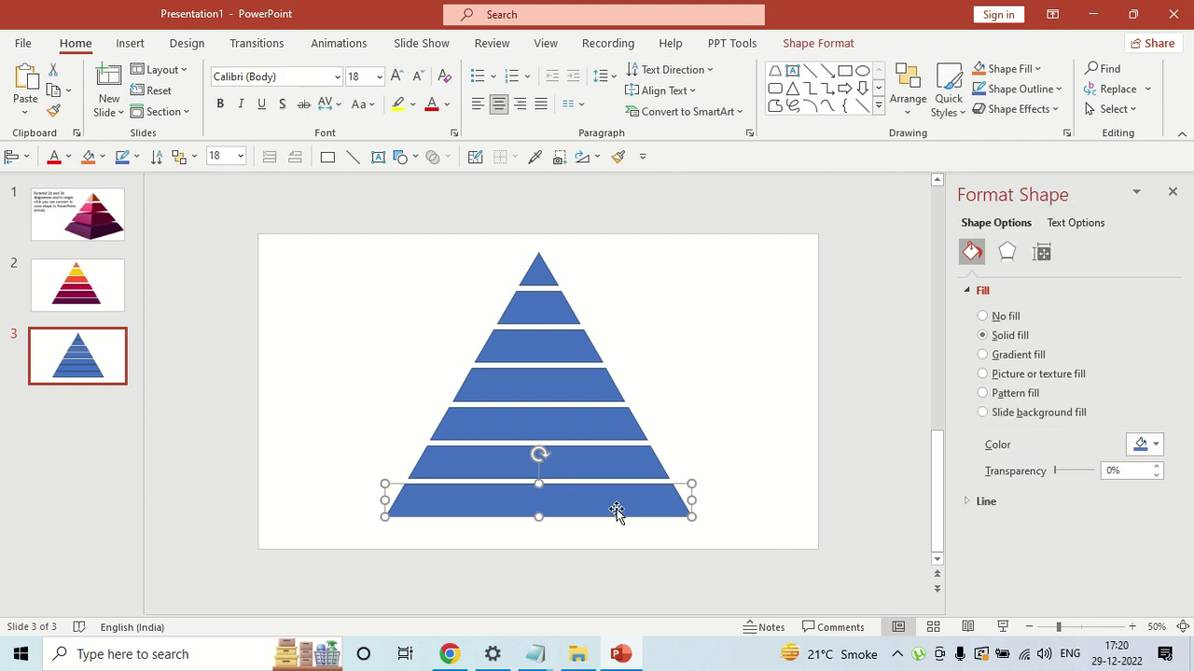
Fill the bottom three tiers red, black and light grey
{"action": "left_click", "coordinate": [1154, 444]}
{"action": "left_click", "coordinate": [1066, 380]}
{"action": "left_click", "coordinate": [640, 457]}
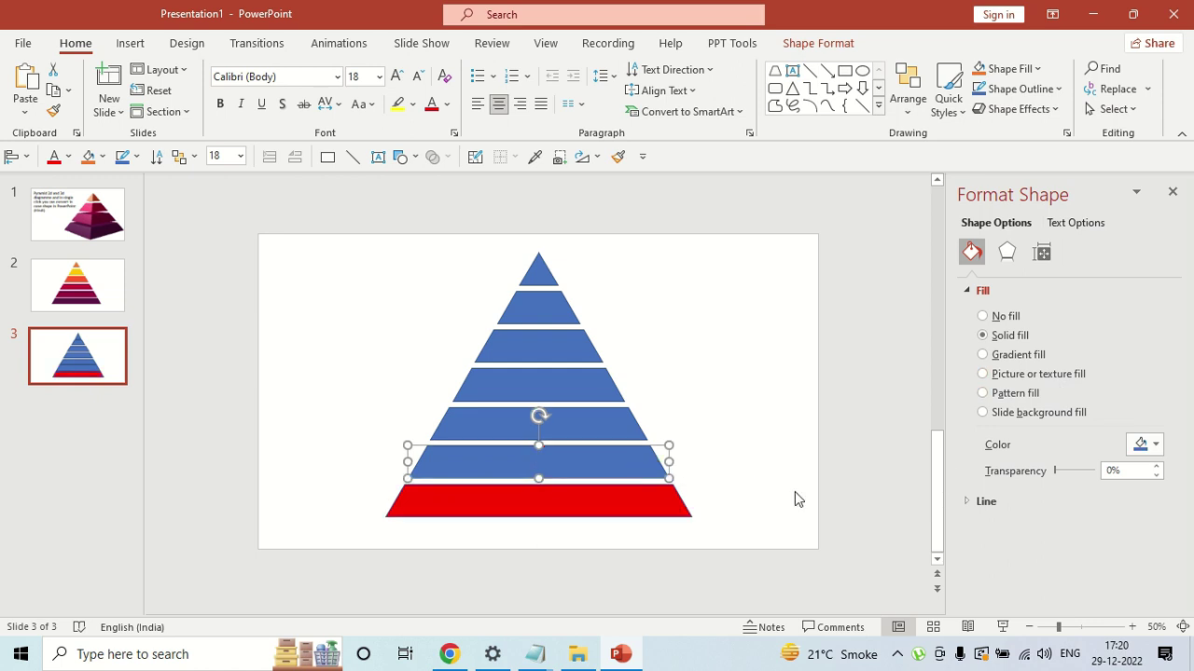
{"action": "left_click", "coordinate": [1156, 444]}
{"action": "left_click", "coordinate": [1063, 325]}
{"action": "left_click", "coordinate": [630, 415]}
{"action": "left_click", "coordinate": [1154, 444]}
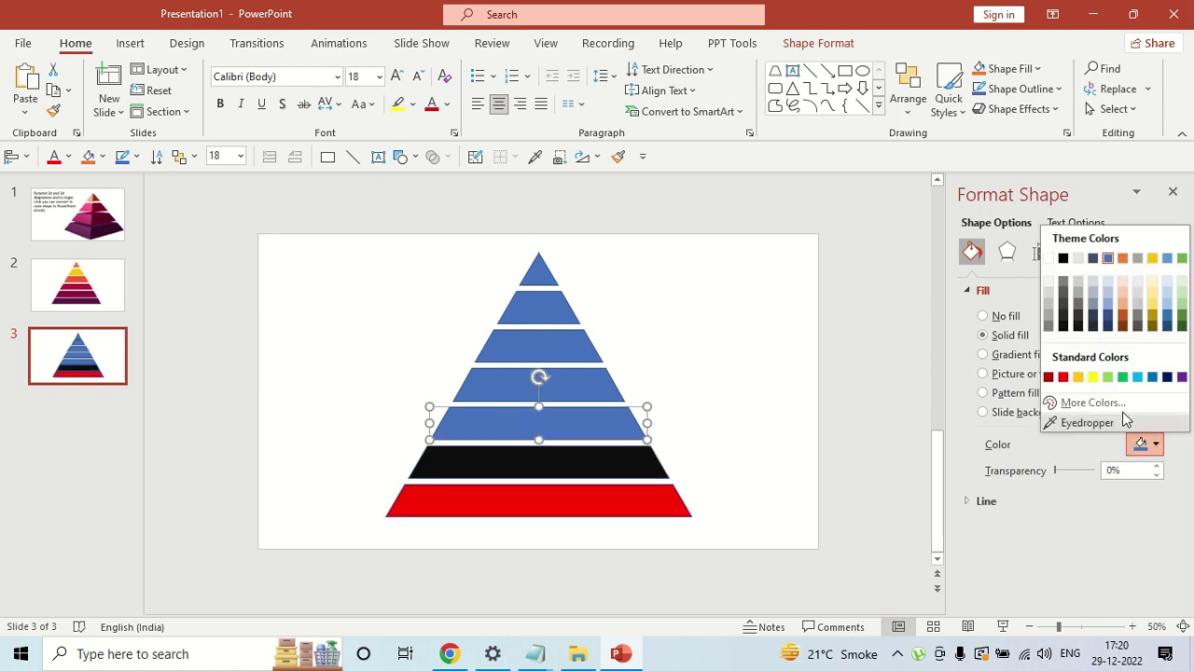
{"action": "left_click", "coordinate": [1072, 283]}
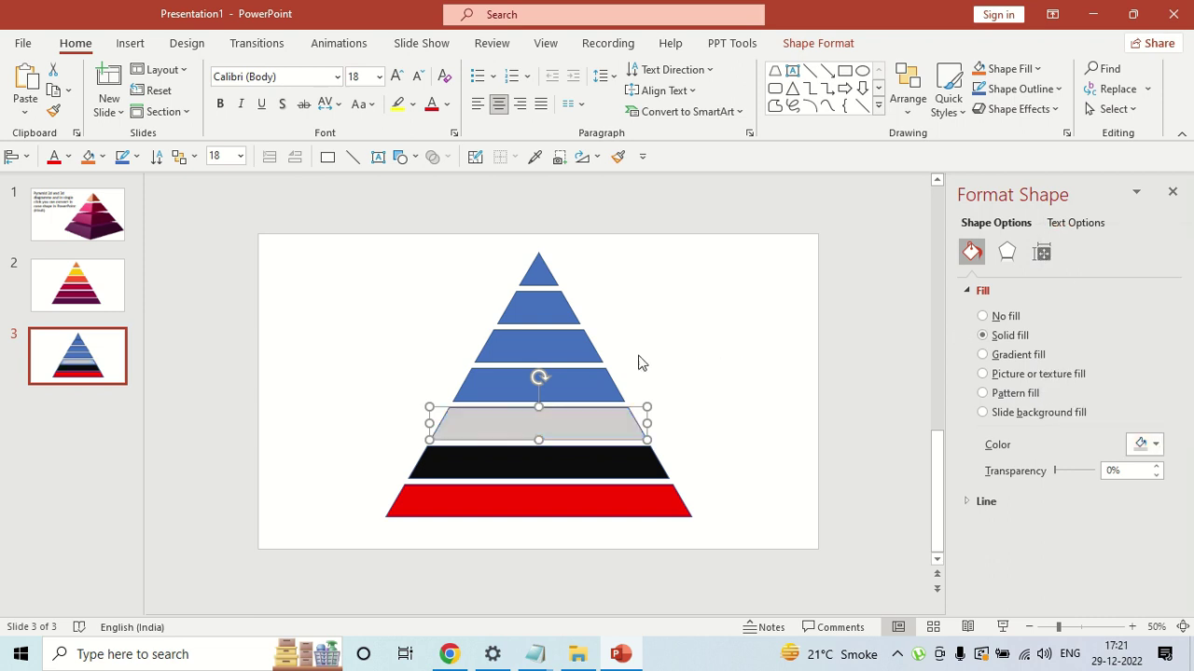
Fill the fourth, fifth and sixth tiers dark orange, gold and light blue
{"action": "left_click", "coordinate": [602, 382]}
{"action": "left_click", "coordinate": [1155, 444]}
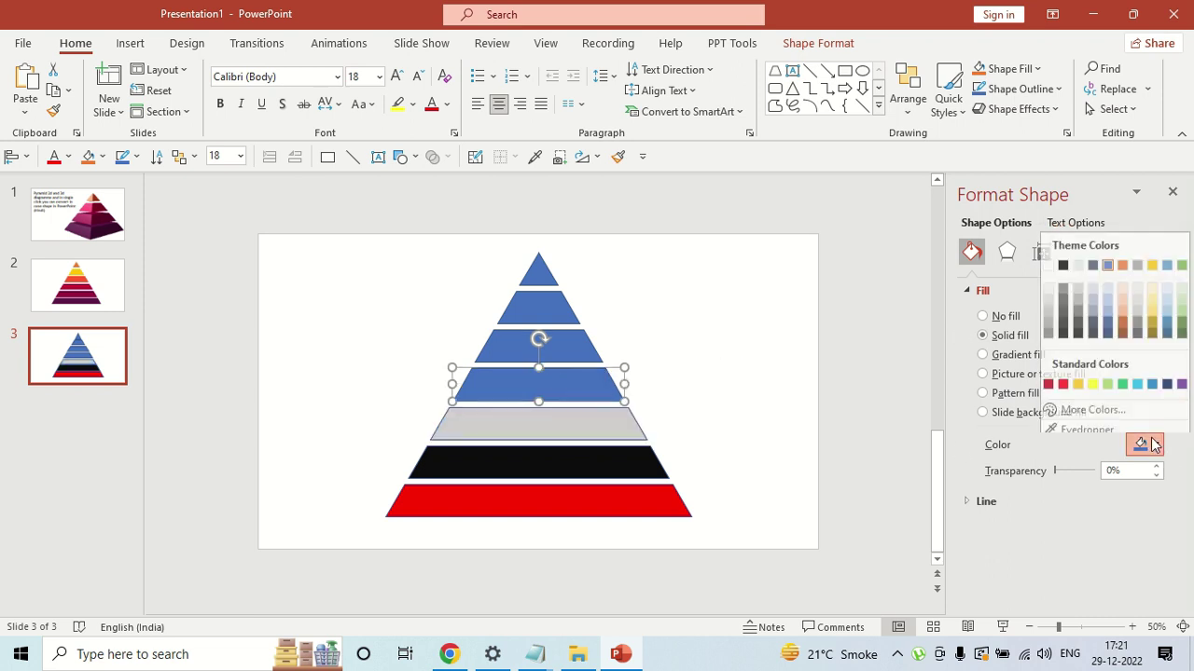
{"action": "left_click", "coordinate": [1123, 320]}
{"action": "left_click", "coordinate": [572, 345]}
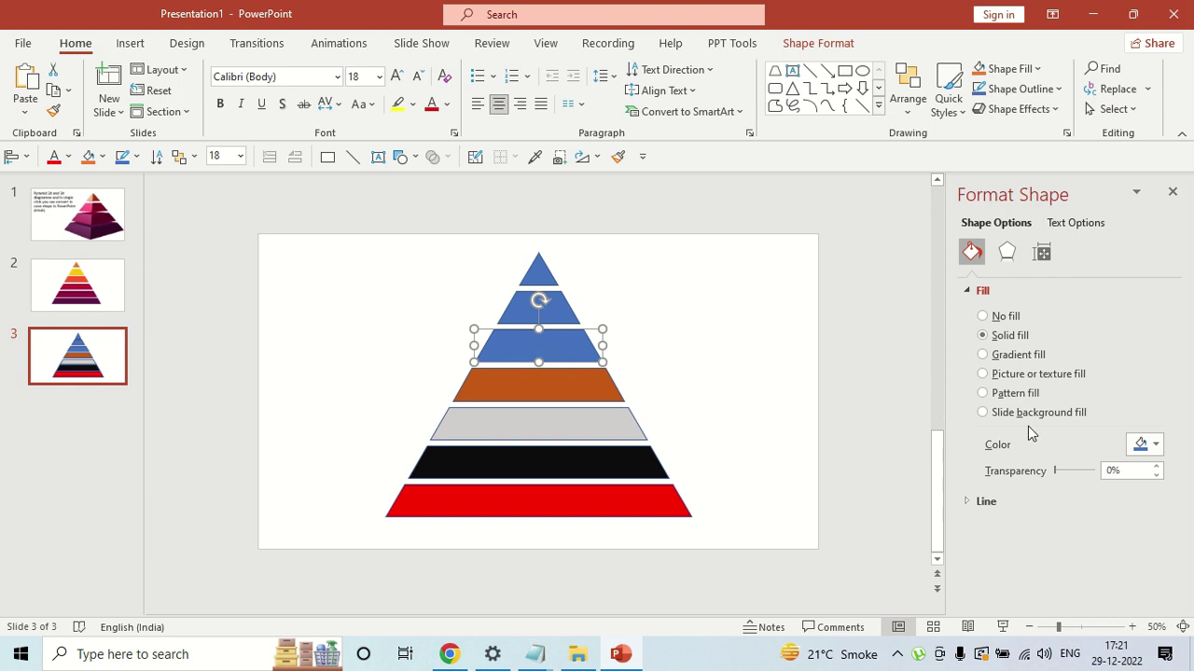
{"action": "left_click", "coordinate": [1154, 444]}
{"action": "left_click", "coordinate": [1142, 326]}
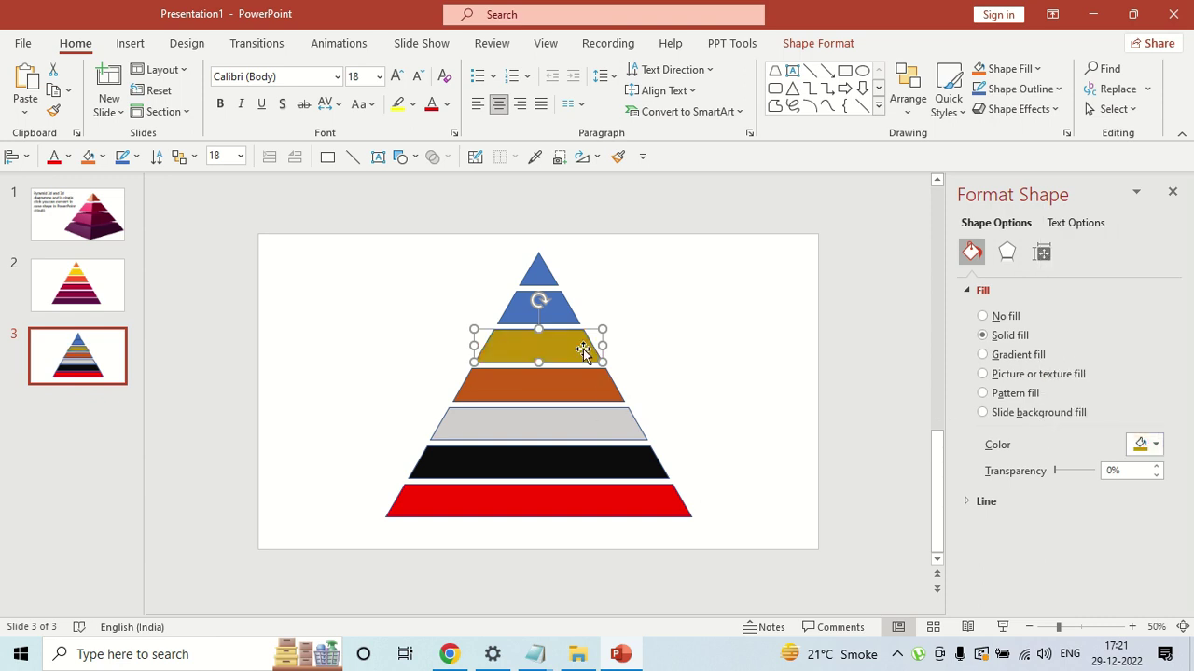
{"action": "left_click", "coordinate": [571, 309]}
{"action": "left_click", "coordinate": [1155, 444]}
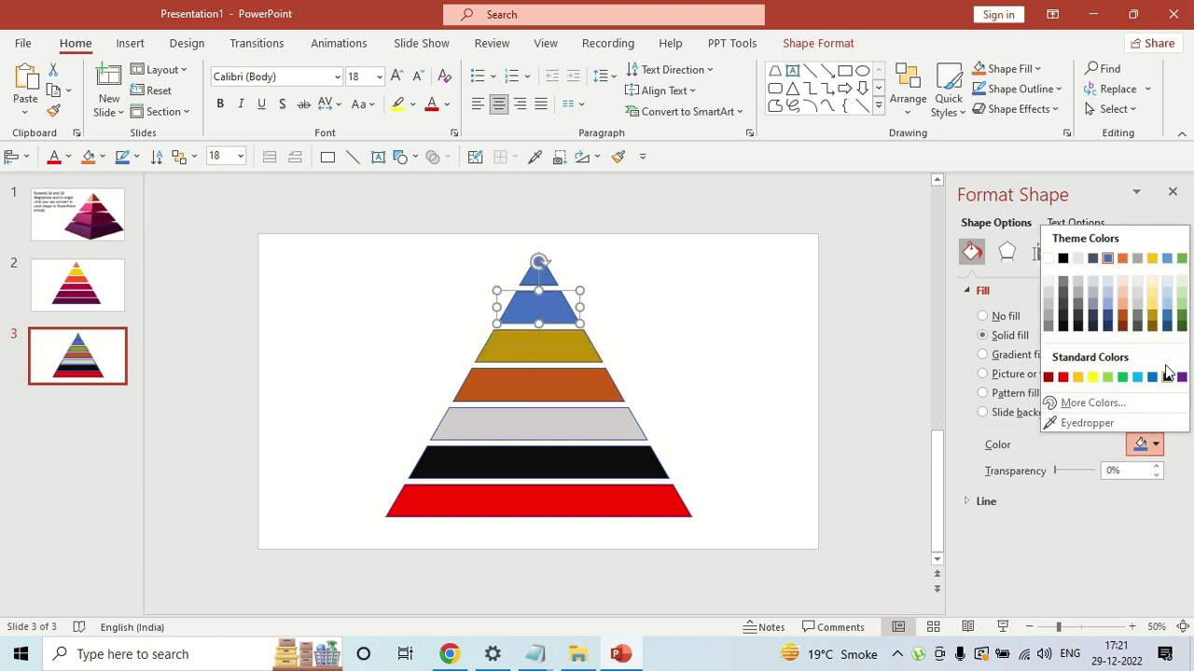
{"action": "left_click", "coordinate": [1166, 304]}
{"action": "left_click", "coordinate": [824, 308]}
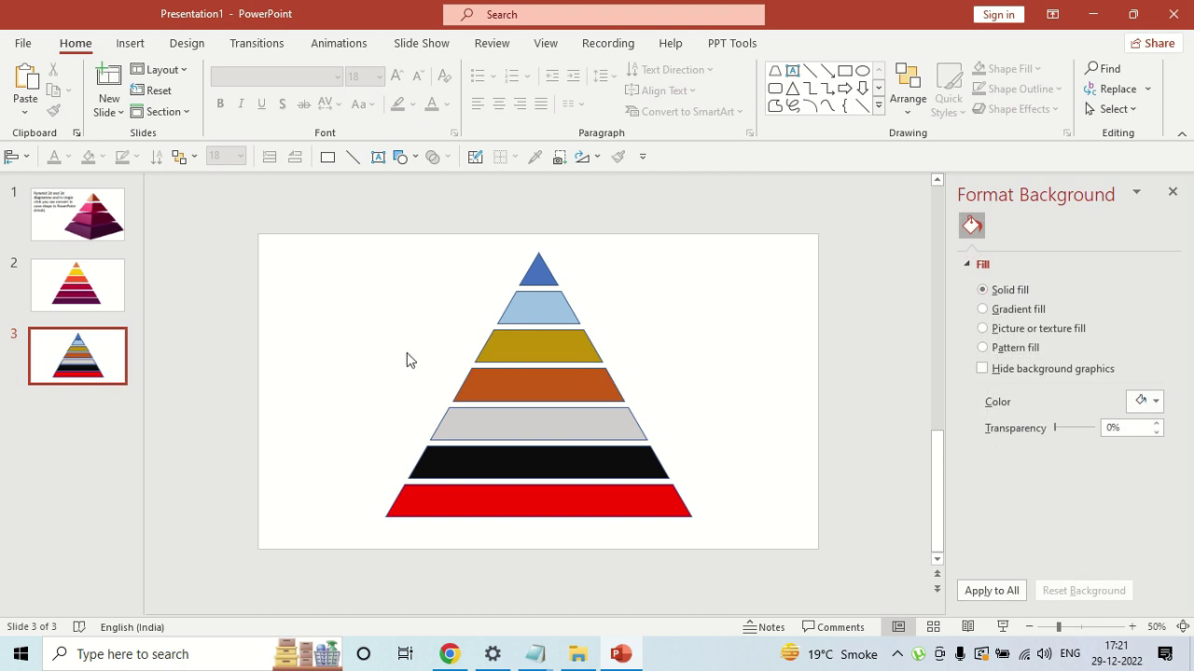
{"action": "left_click", "coordinate": [117, 300]}
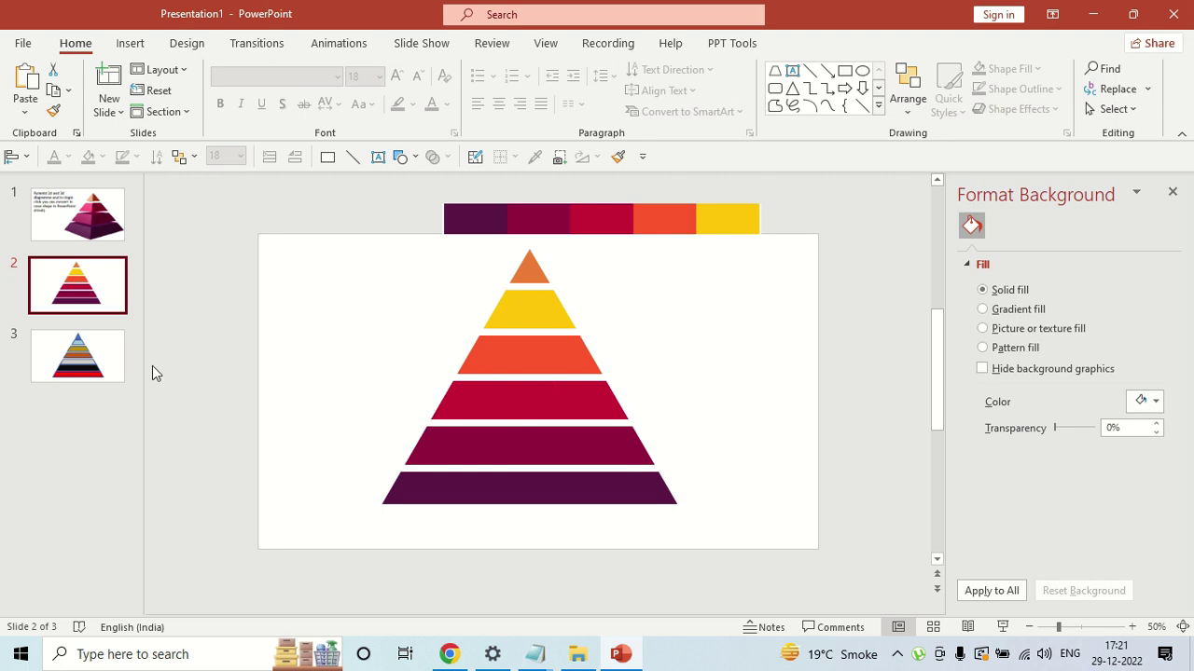
Add a new slide after slide 3 and delete its title and content placeholders
{"action": "left_click", "coordinate": [78, 404]}
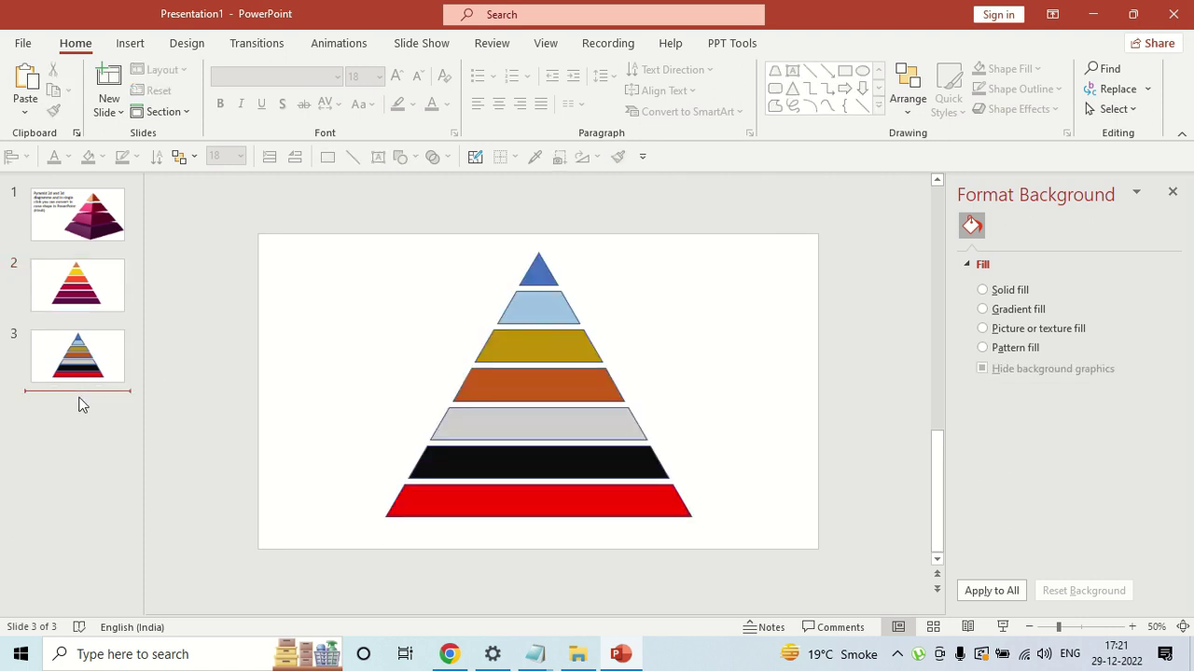
{"action": "left_click", "coordinate": [77, 215]}
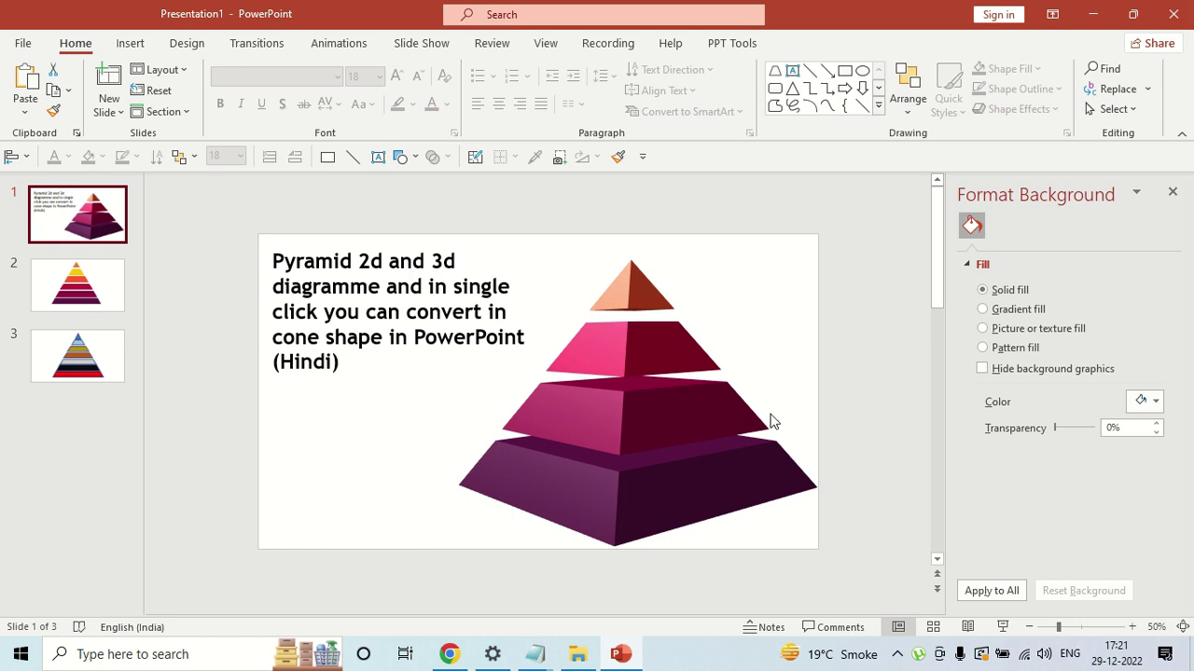
{"action": "left_click", "coordinate": [83, 405]}
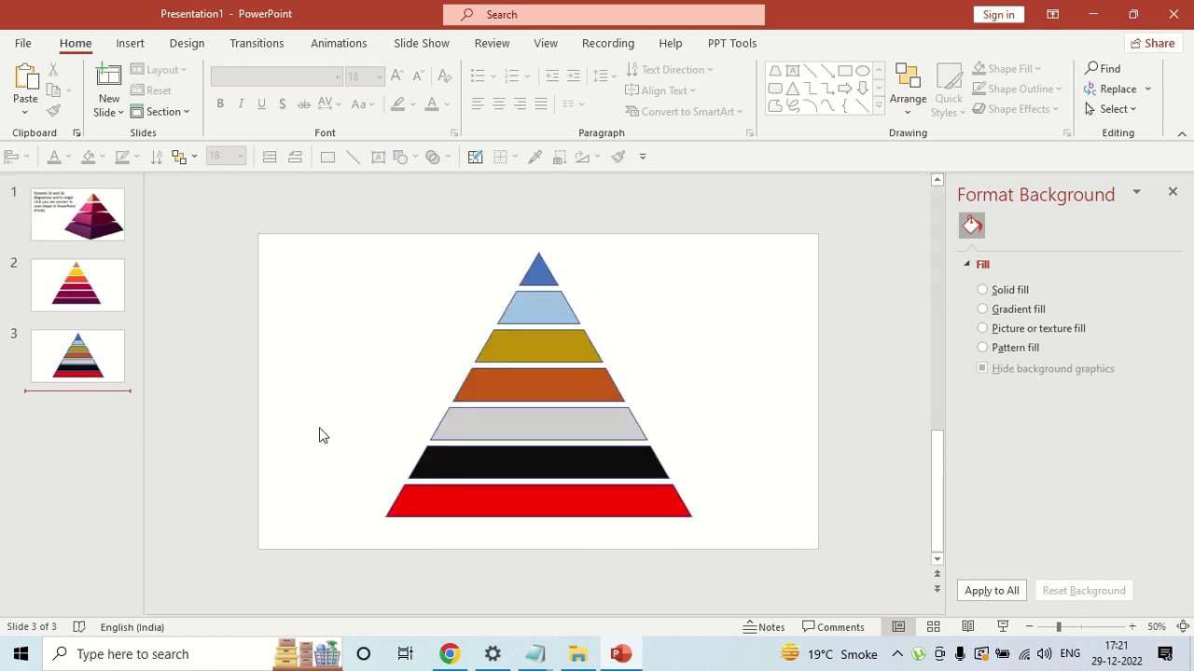
{"action": "key", "text": "Return"}
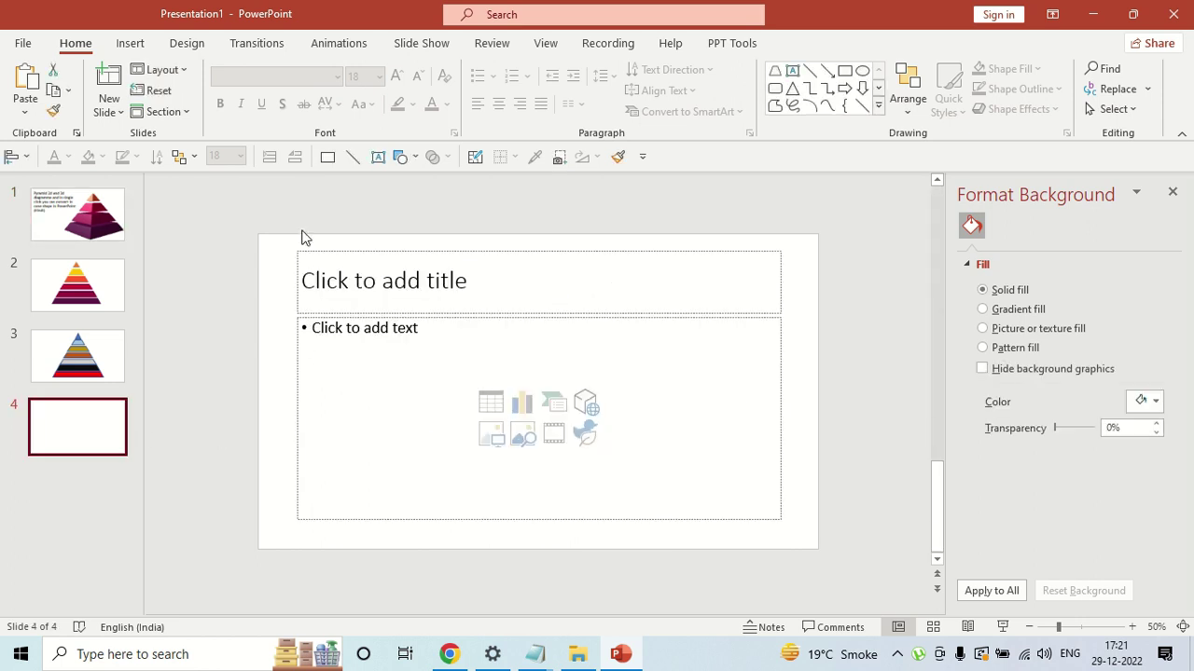
{"action": "left_click_drag", "start_coordinate": [255, 234], "coordinate": [862, 601]}
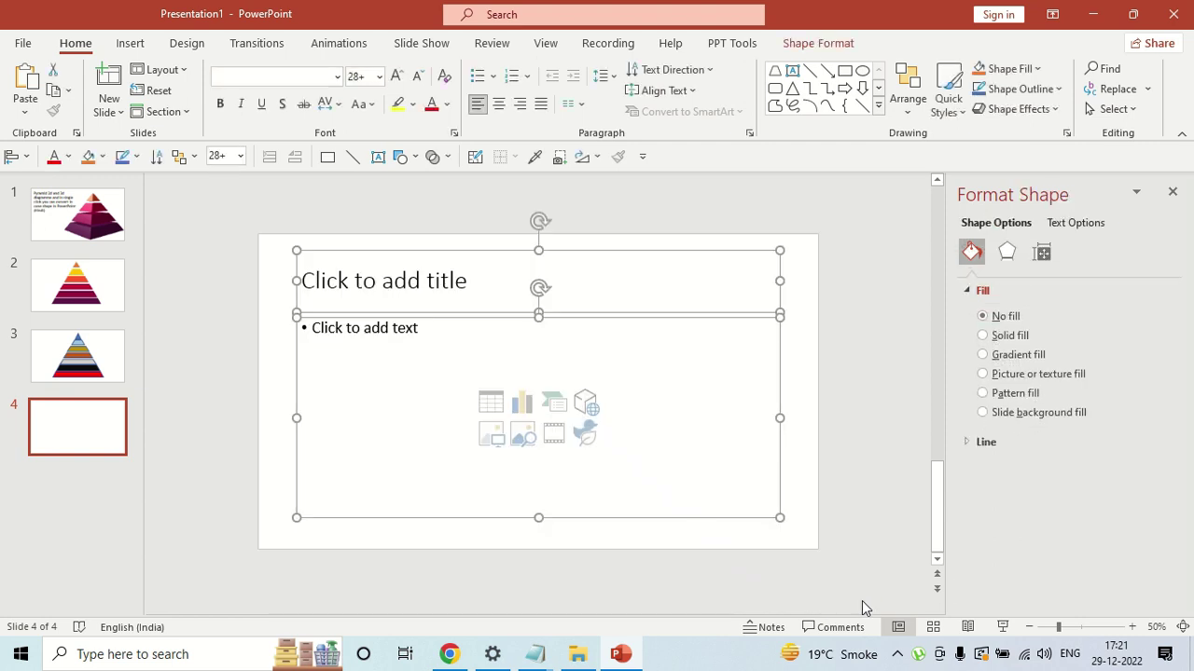
{"action": "key", "text": "Delete"}
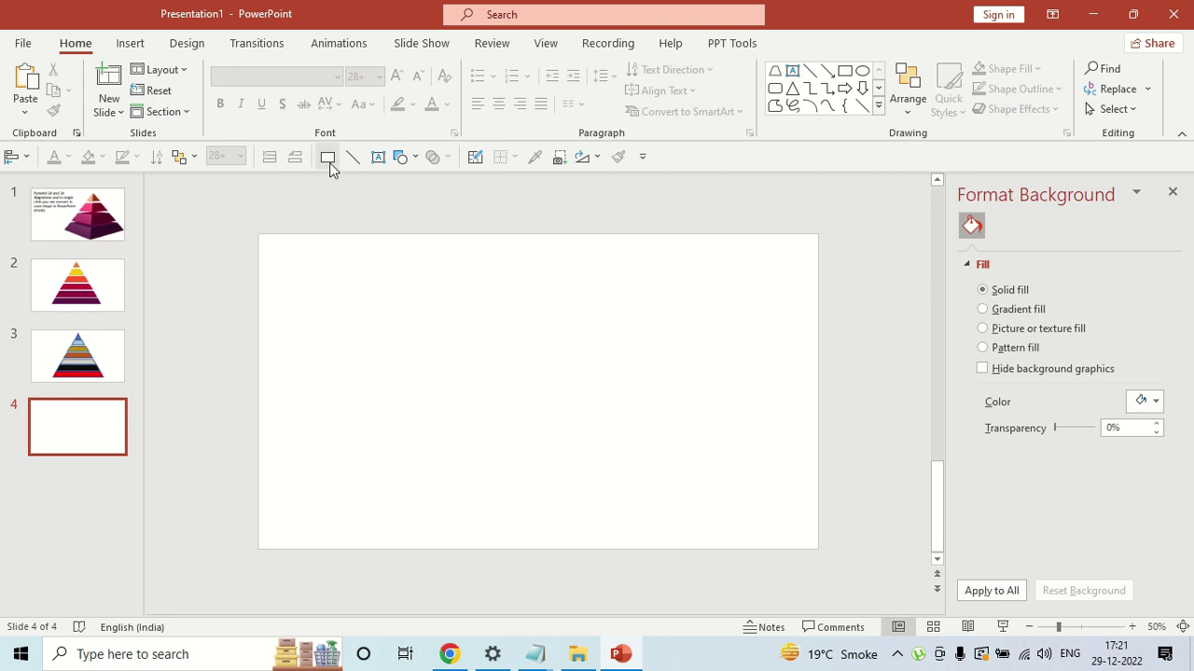
Draw a blue square with the Rectangle shape on the new slide 4
{"action": "left_click", "coordinate": [136, 45]}
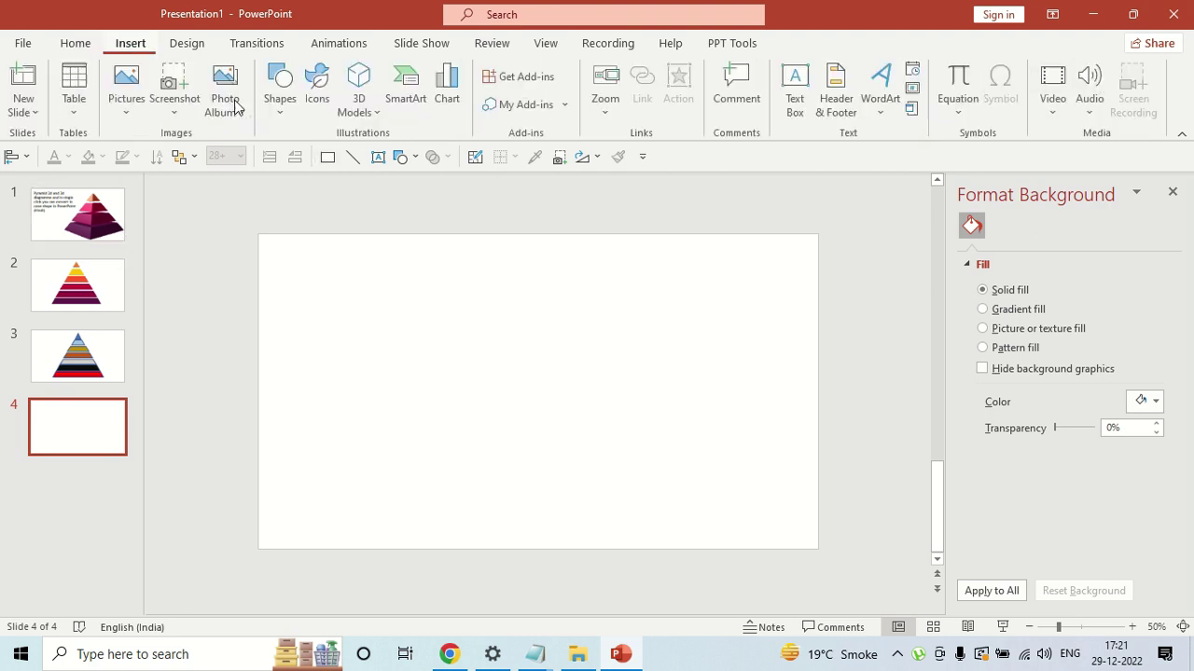
{"action": "left_click", "coordinate": [282, 93]}
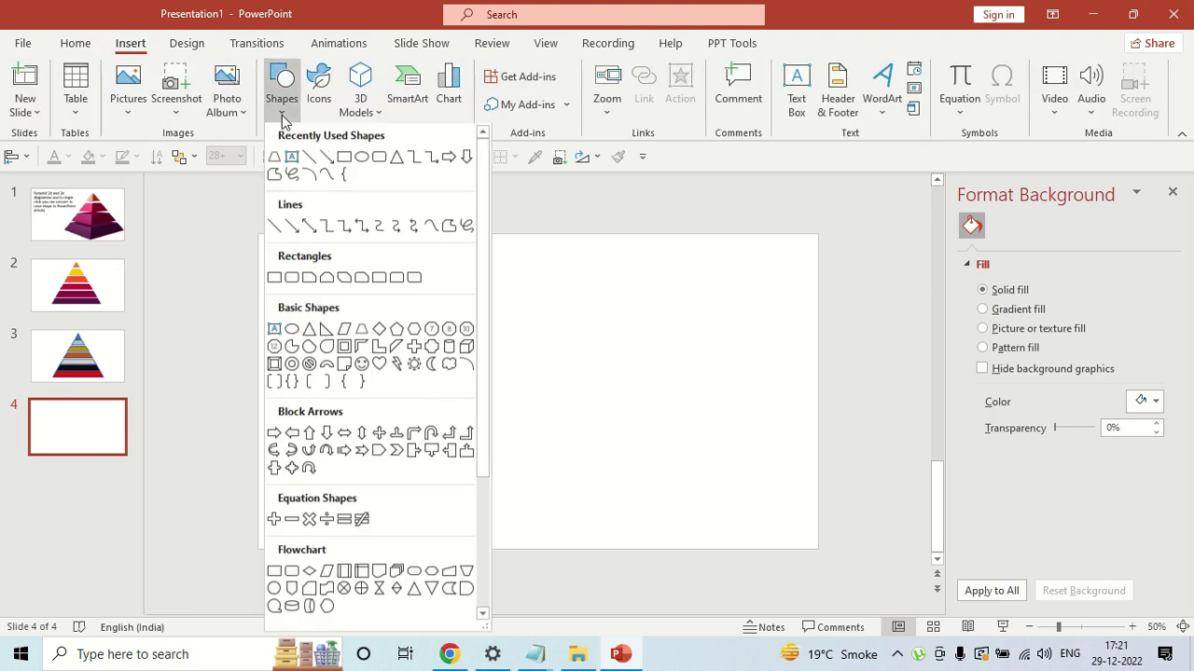
{"action": "left_click", "coordinate": [345, 160]}
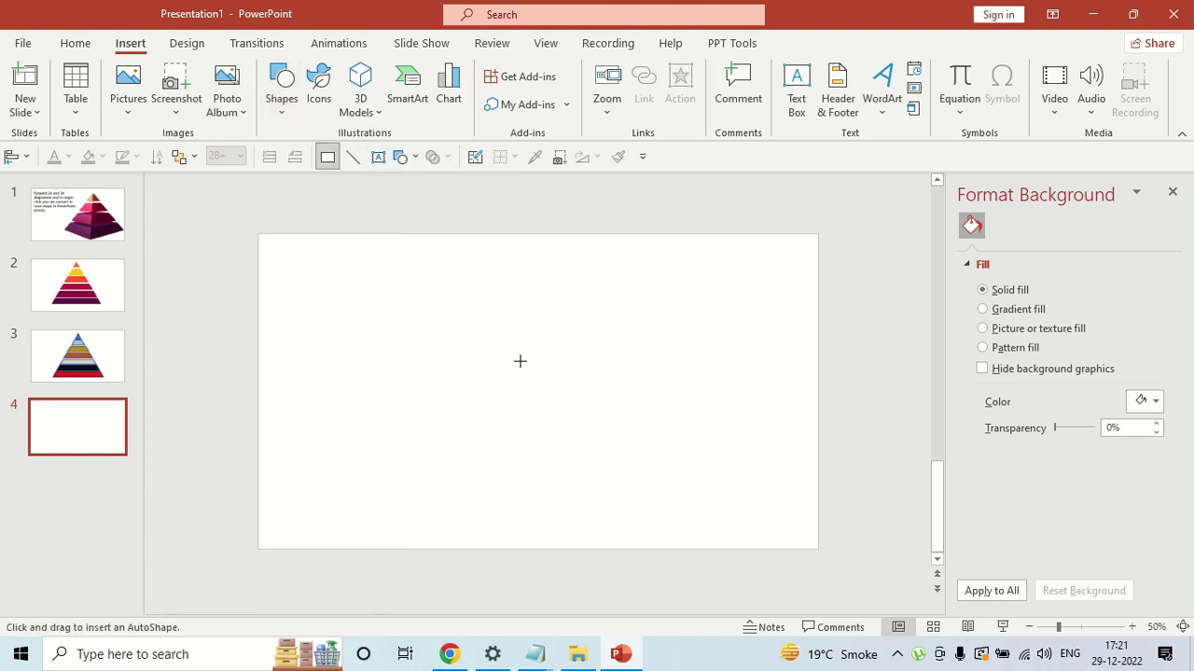
{"action": "left_click_drag", "start_coordinate": [467, 329], "coordinate": [580, 432]}
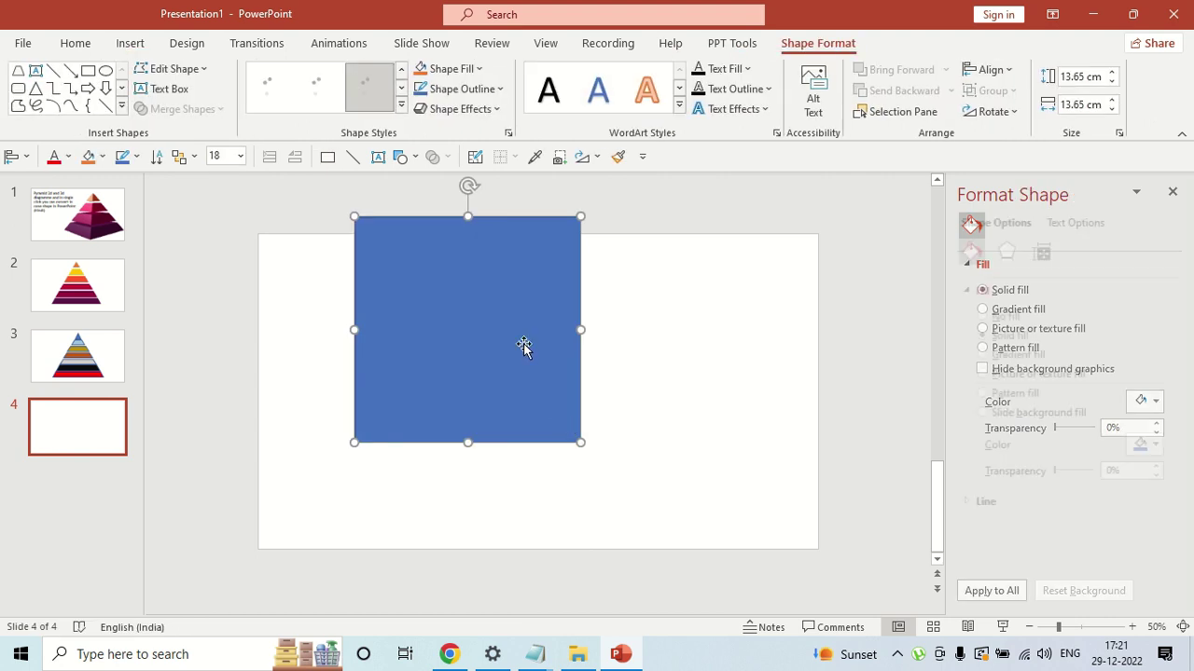
Enlarge the square to 14.61 cm and centre it on the slide
{"action": "left_click_drag", "start_coordinate": [525, 352], "coordinate": [576, 406]}
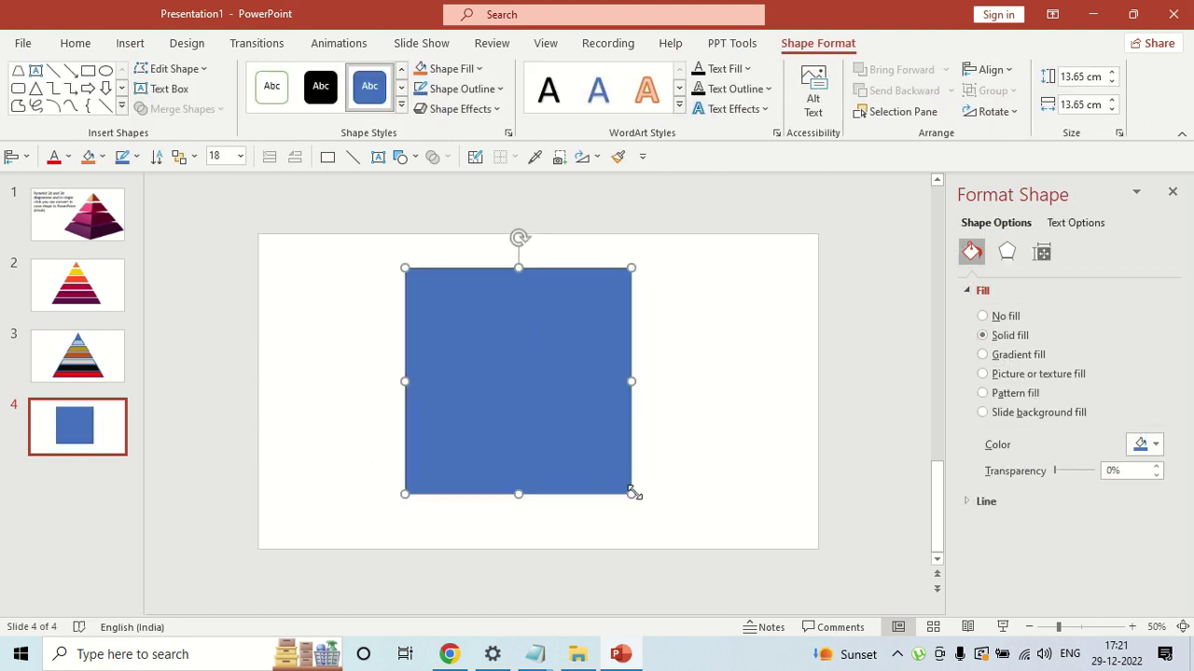
{"action": "left_click_drag", "start_coordinate": [632, 494], "coordinate": [639, 502]}
{"action": "left_click_drag", "start_coordinate": [605, 428], "coordinate": [598, 421]}
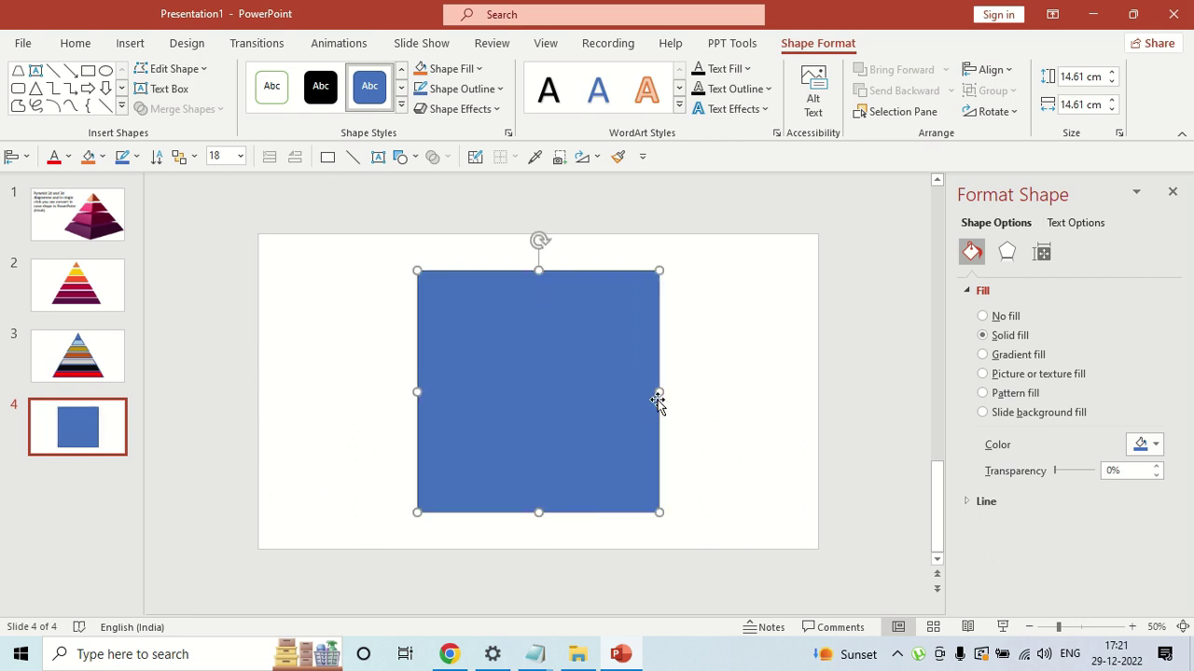
Add centred copies of 11.11 cm and 7.3 cm nested inside the large square
{"action": "key", "text": "ctrl+d"}
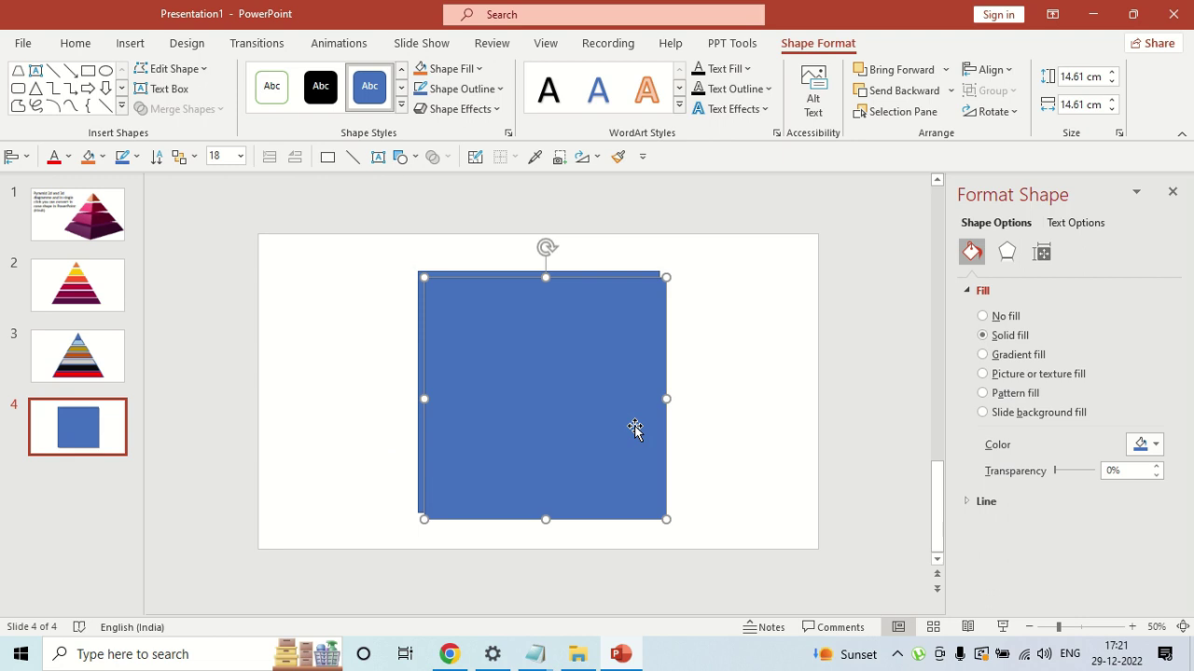
{"action": "left_click_drag", "start_coordinate": [665, 523], "coordinate": [635, 486]}
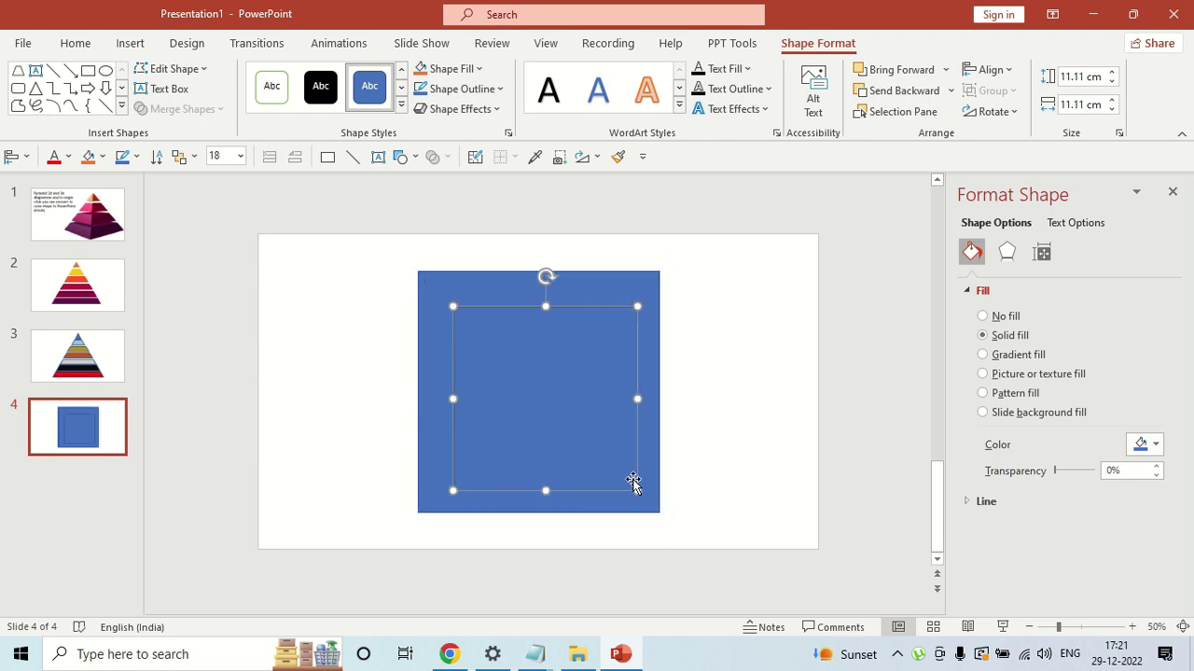
{"action": "left_click_drag", "start_coordinate": [637, 453], "coordinate": [630, 448]}
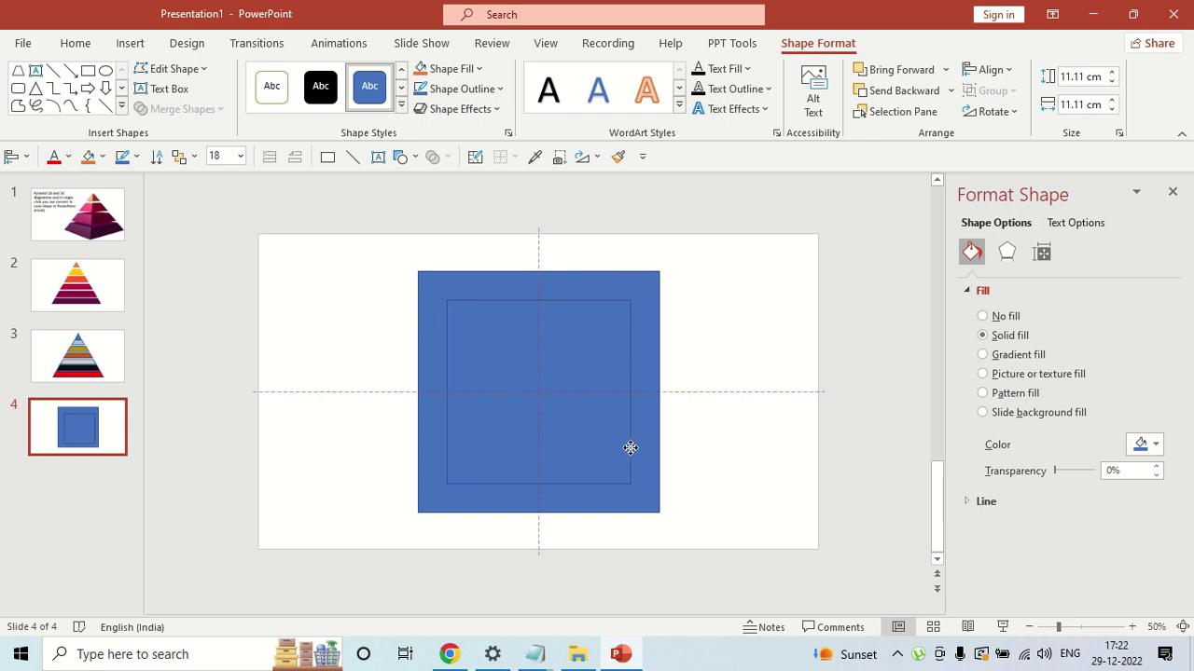
{"action": "left_click_drag", "start_coordinate": [630, 447], "coordinate": [629, 453]}
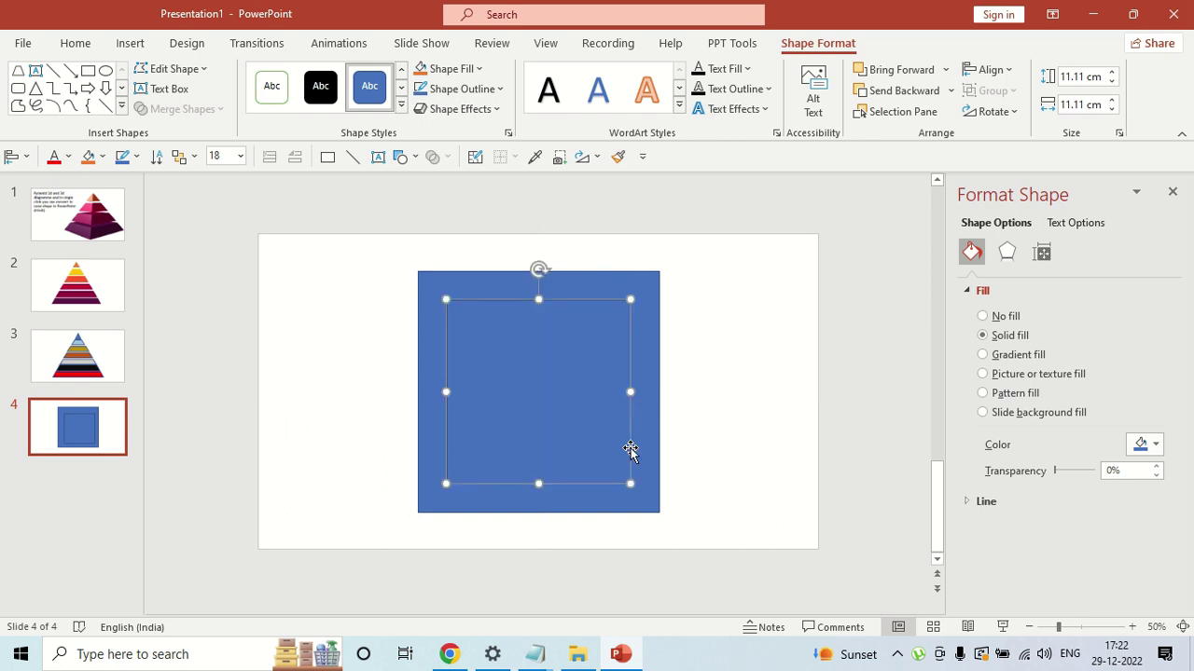
{"action": "left_click", "coordinate": [687, 453]}
{"action": "left_click", "coordinate": [632, 463]}
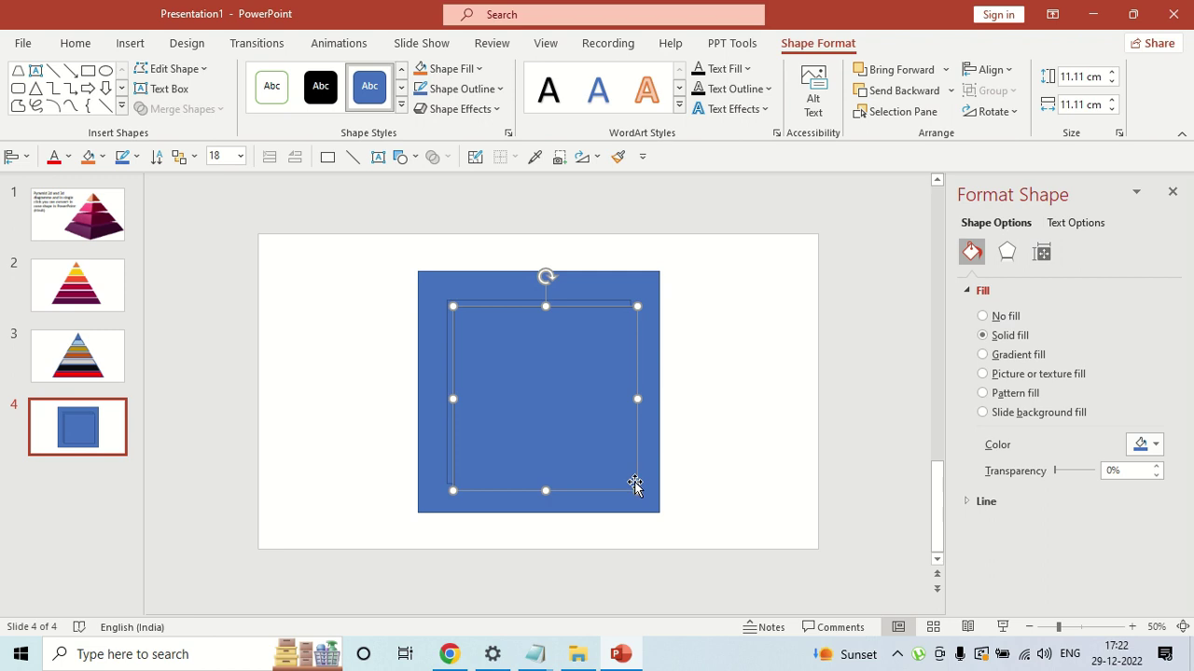
{"action": "mouse_move", "coordinate": [626, 469]}
{"action": "left_mouse_down"}
{"action": "mouse_move", "coordinate": [601, 457]}
{"action": "mouse_move", "coordinate": [600, 427]}
{"action": "left_mouse_up"}
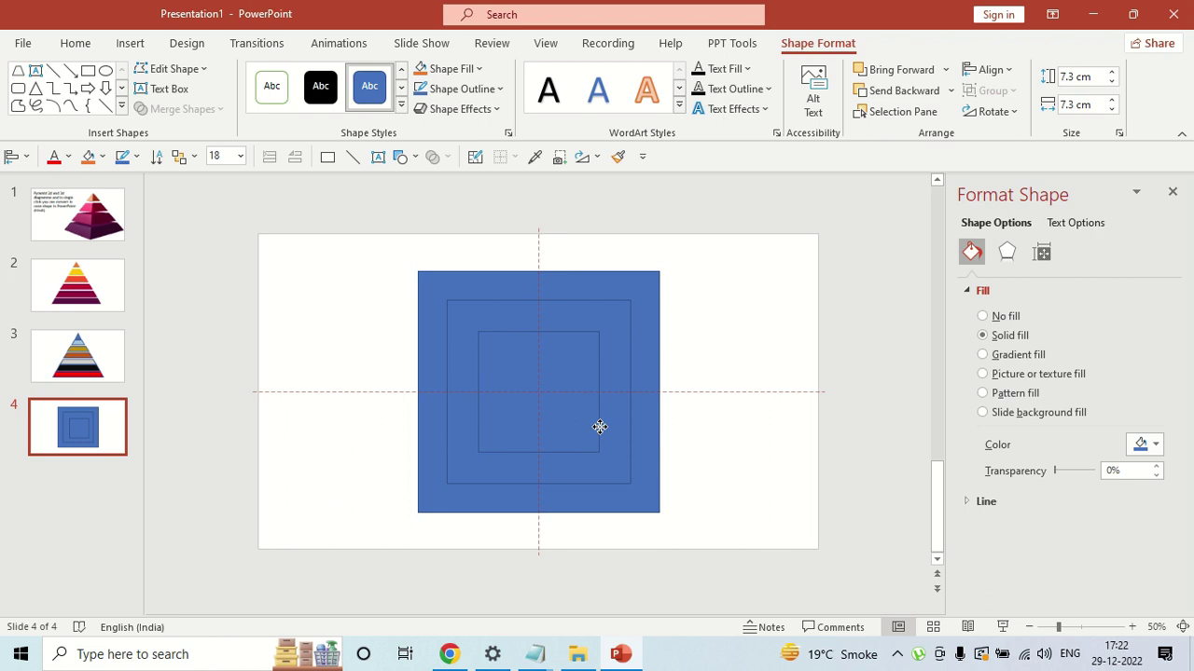
{"action": "left_click_drag", "start_coordinate": [595, 428], "coordinate": [595, 443]}
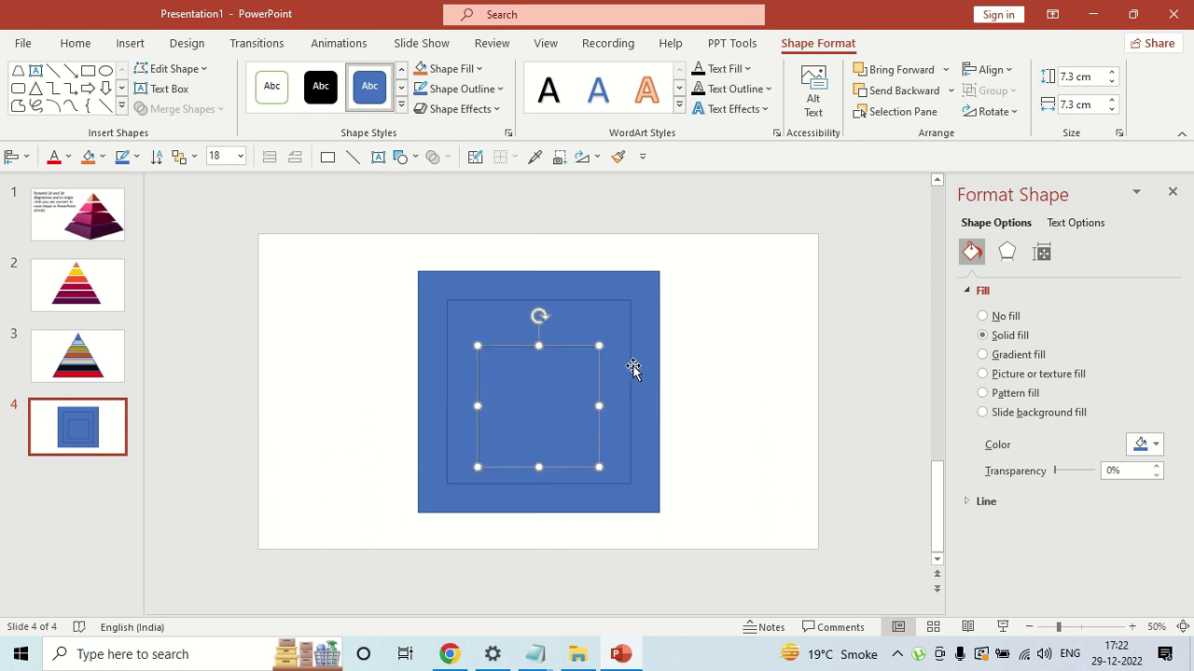
Centre the squares on each other with Align Center and Align Middle
{"action": "left_click", "coordinate": [632, 363], "text": "shift"}
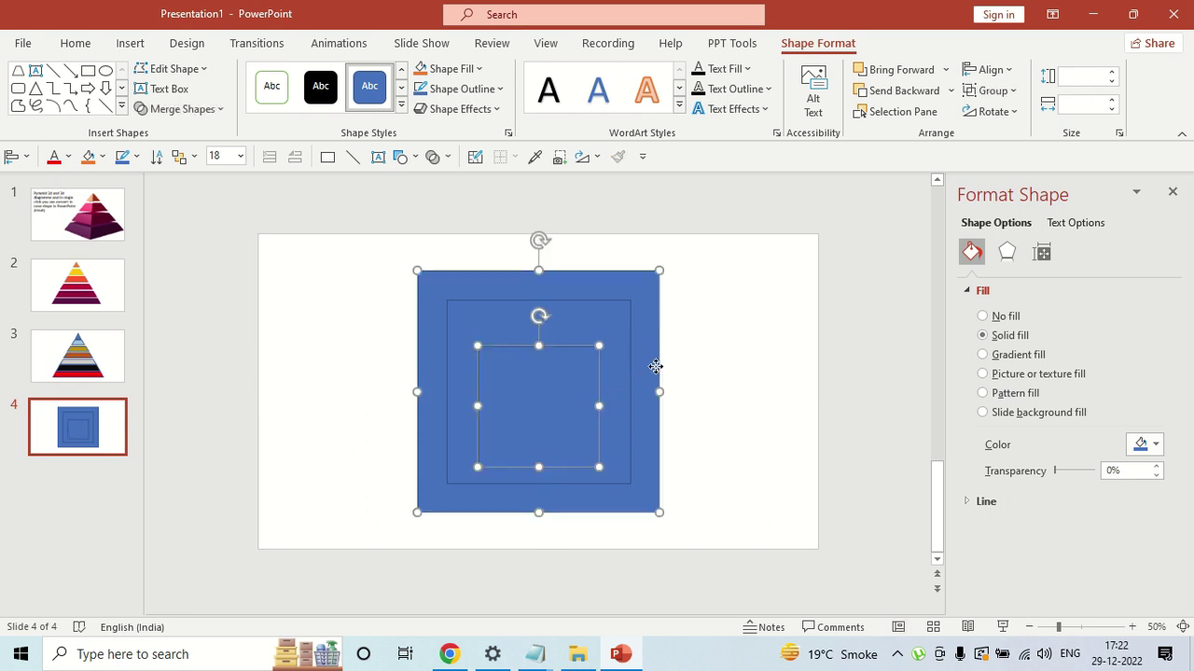
{"action": "left_click", "coordinate": [657, 371], "text": "shift"}
{"action": "left_click", "coordinate": [627, 373], "text": "shift"}
{"action": "left_click", "coordinate": [990, 70]}
{"action": "left_click", "coordinate": [989, 121]}
{"action": "left_click", "coordinate": [991, 70]}
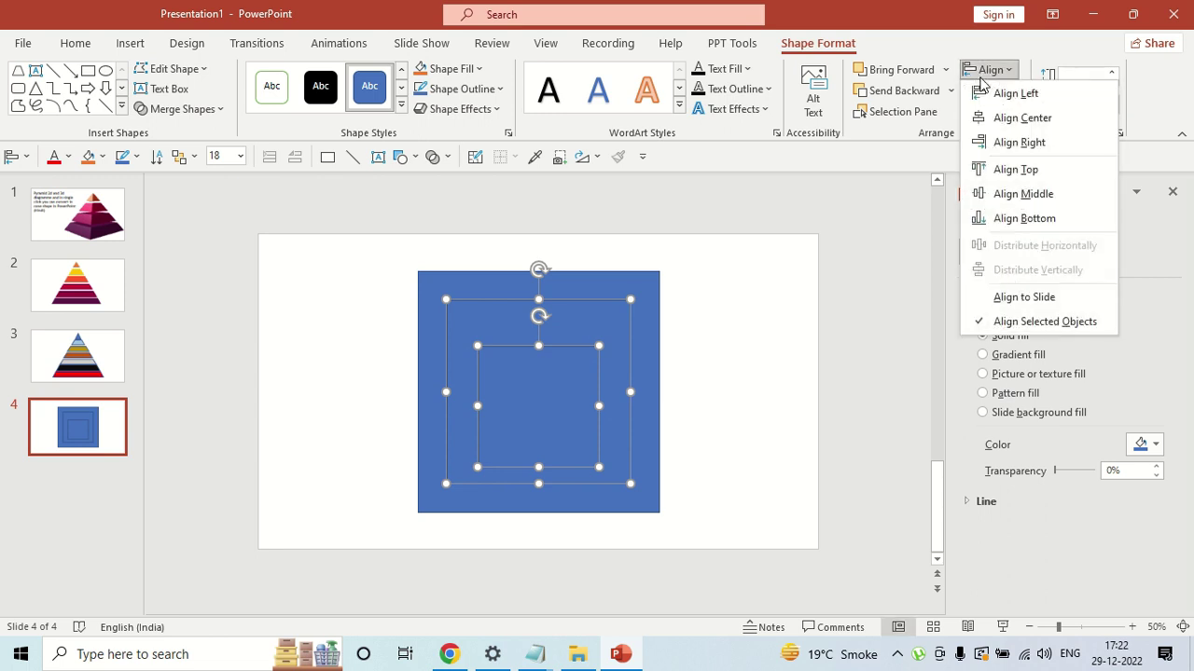
{"action": "left_click", "coordinate": [1012, 194]}
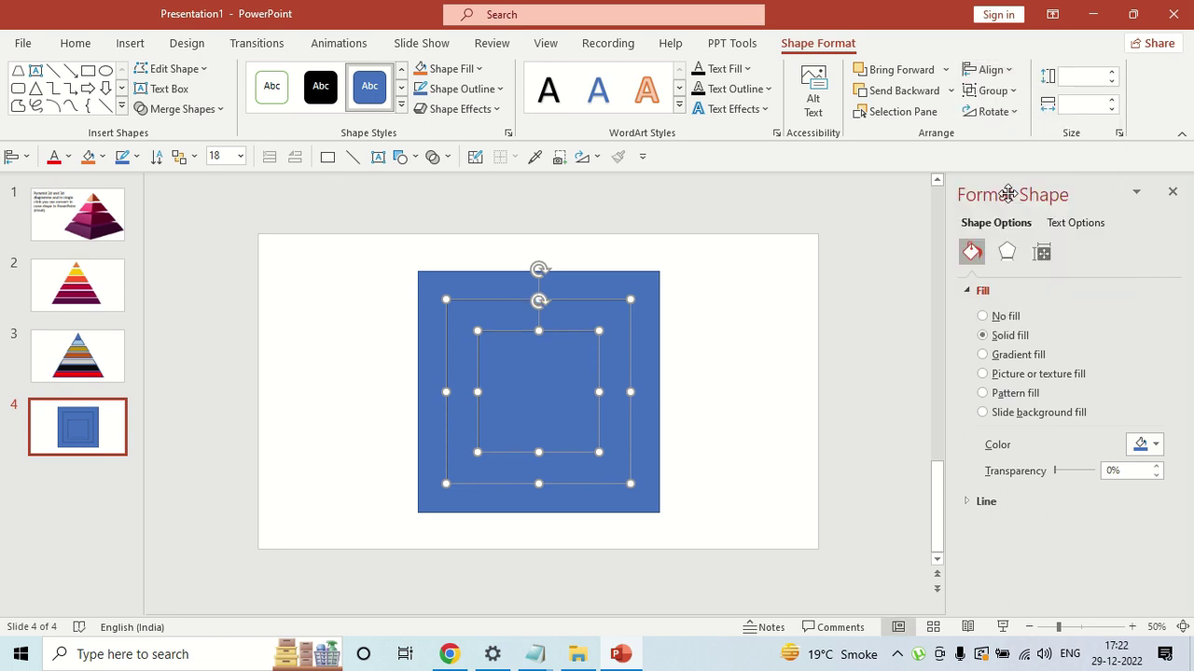
{"action": "left_click", "coordinate": [736, 366]}
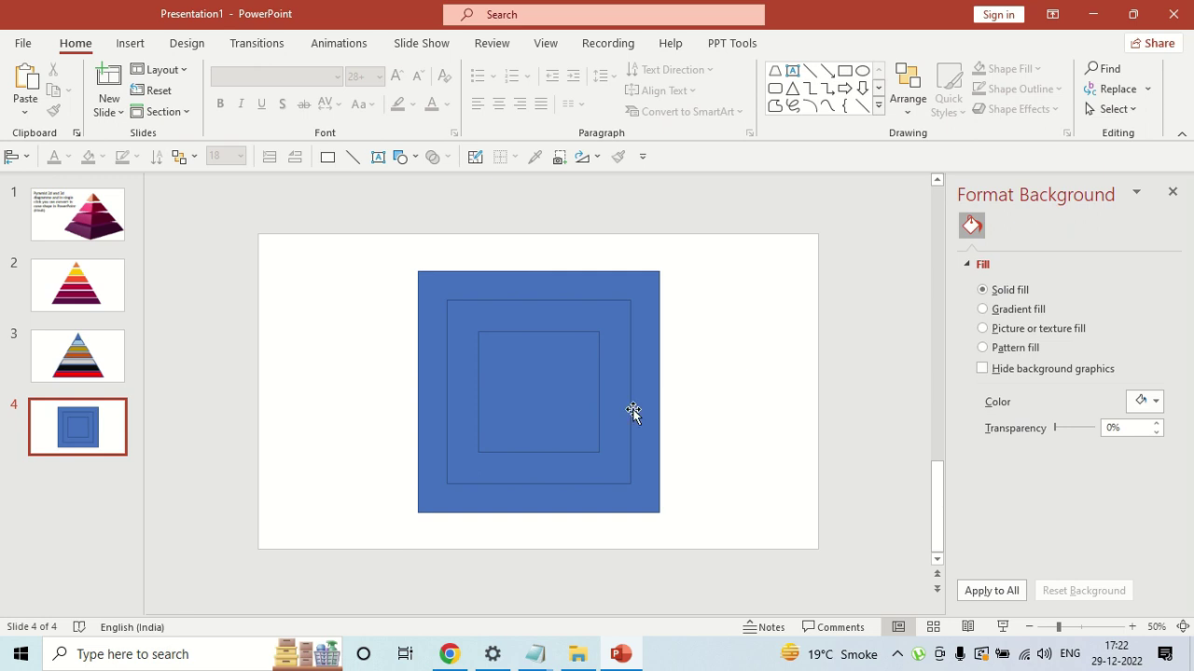
Duplicate the inner square and shrink the copy into a small fourth square at the centre
{"action": "left_click_drag", "start_coordinate": [601, 445], "coordinate": [593, 444]}
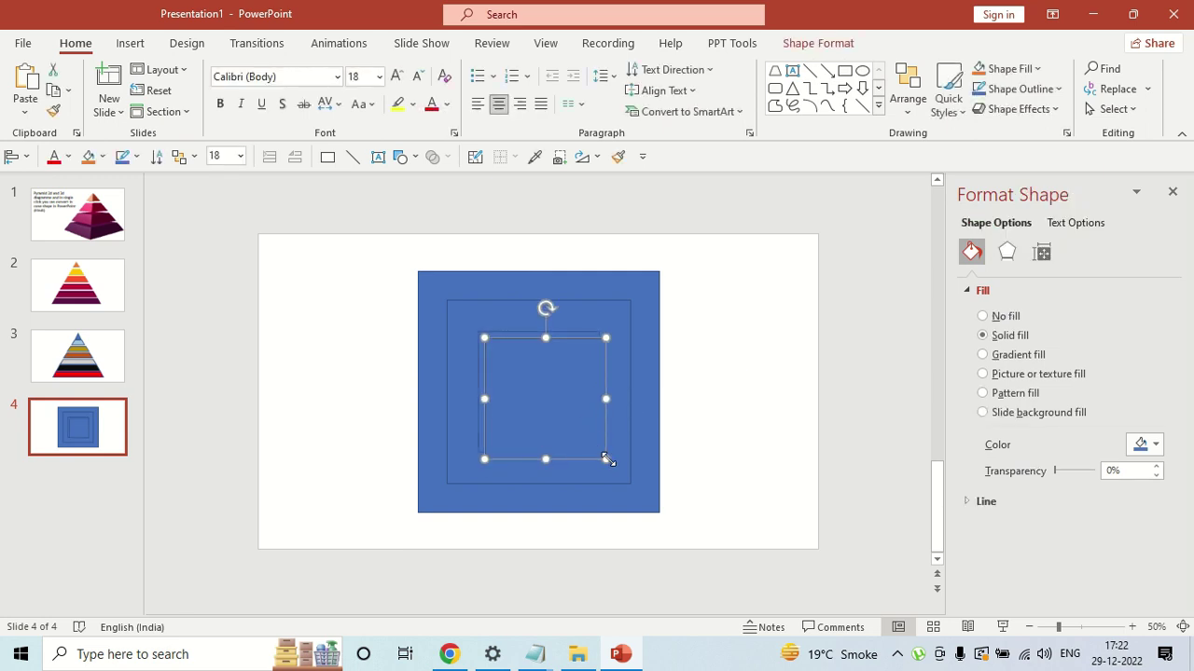
{"action": "mouse_move", "coordinate": [593, 444]}
{"action": "left_mouse_down"}
{"action": "mouse_move", "coordinate": [566, 419]}
{"action": "mouse_move", "coordinate": [574, 424]}
{"action": "mouse_move", "coordinate": [568, 403]}
{"action": "left_mouse_up"}
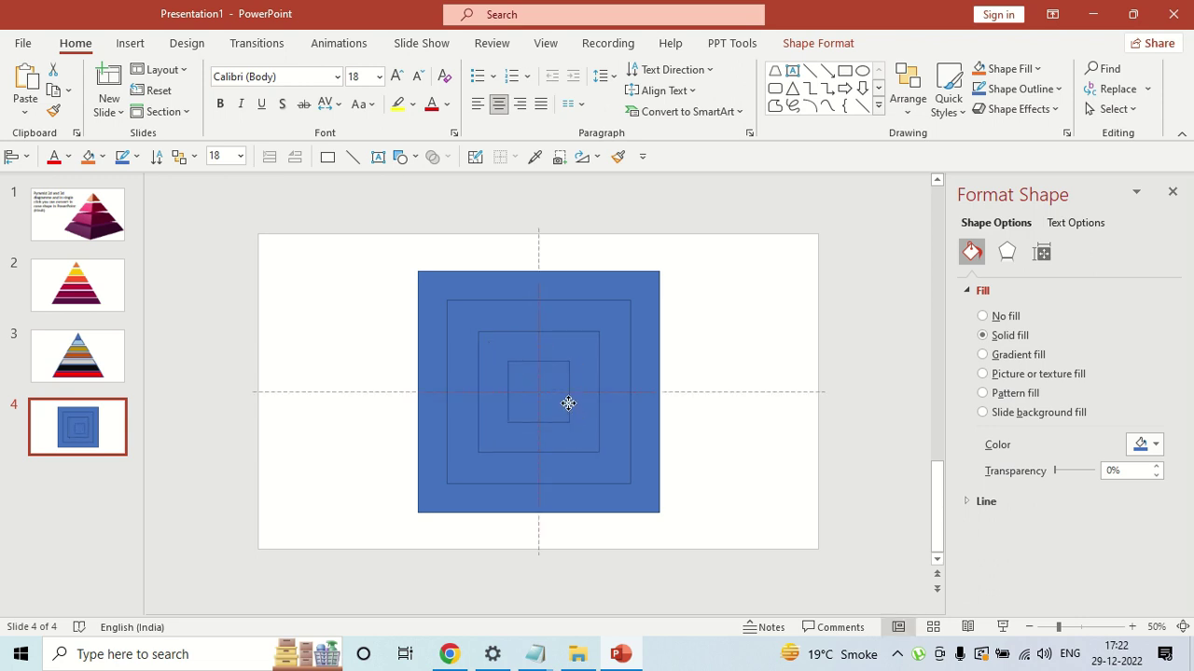
{"action": "left_click", "coordinate": [790, 407]}
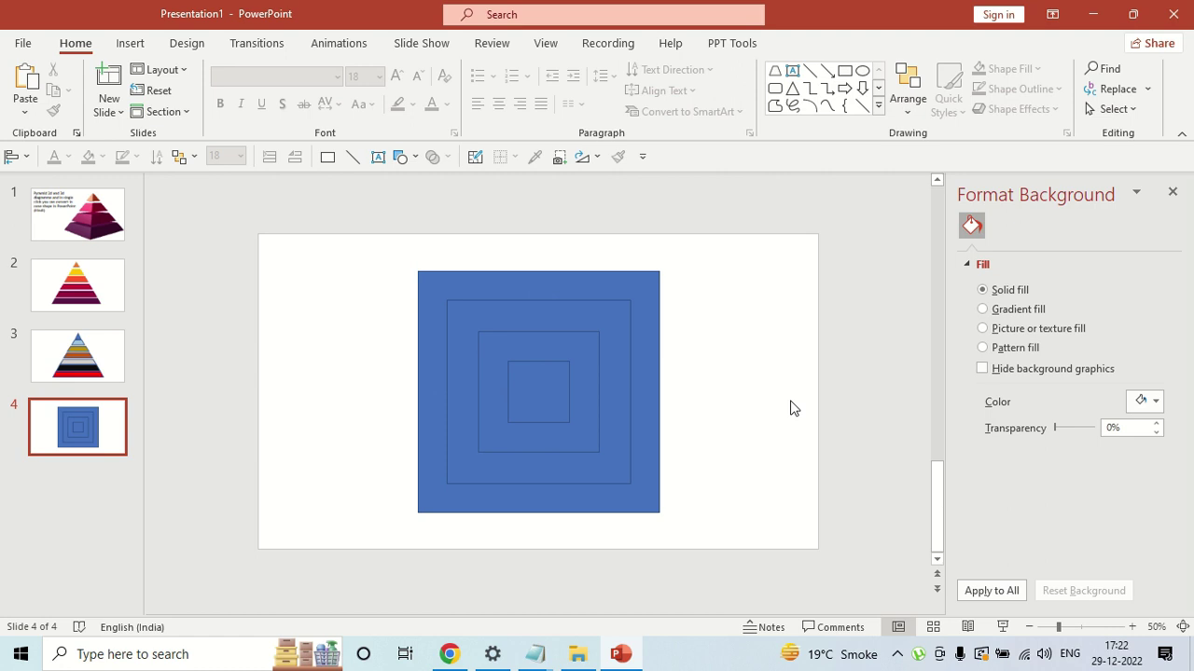
{"action": "left_click", "coordinate": [571, 420]}
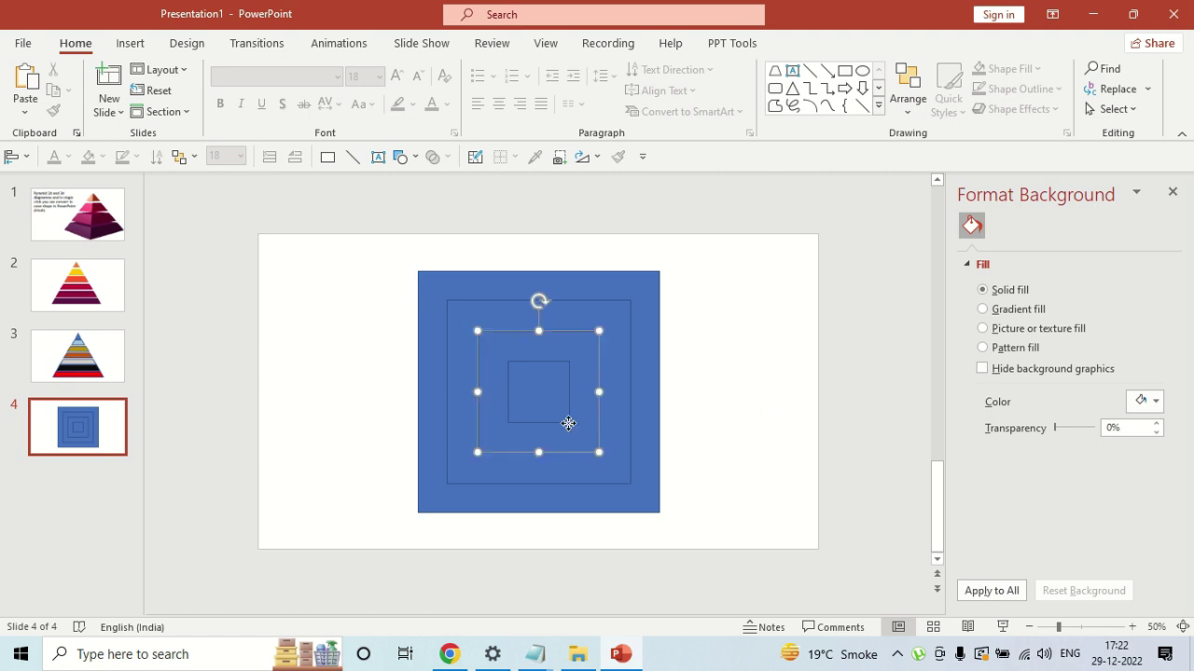
{"action": "left_click", "coordinate": [565, 419]}
{"action": "left_click_drag", "start_coordinate": [569, 422], "coordinate": [562, 415]}
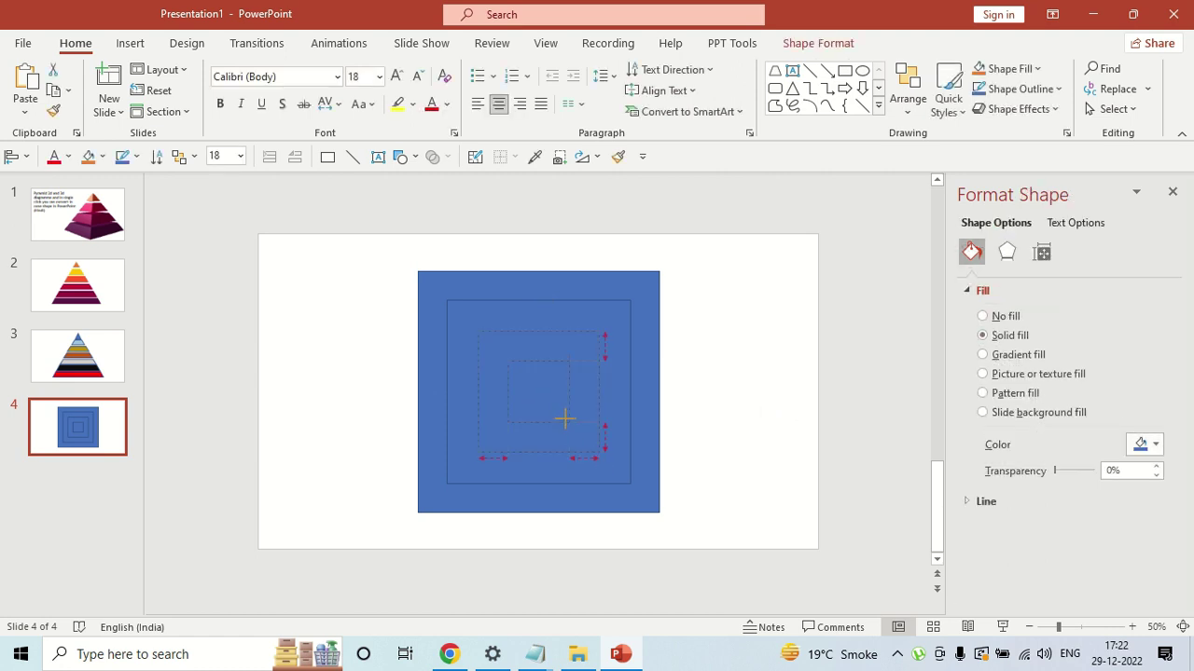
{"action": "key", "text": "Escape"}
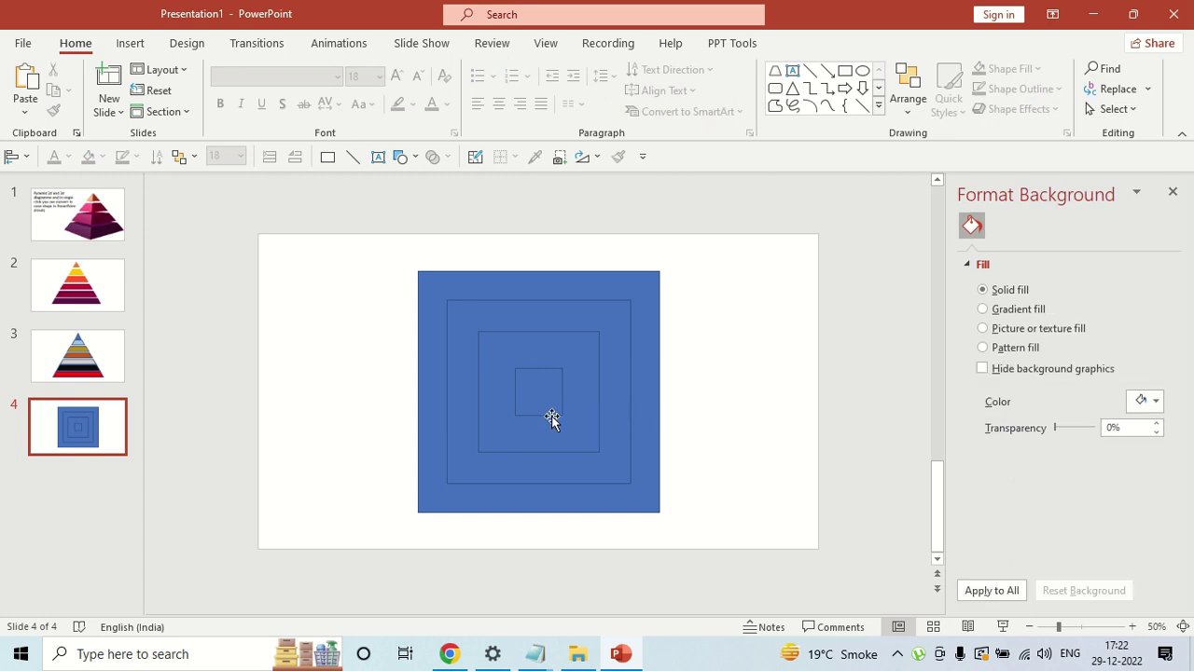
{"action": "left_click", "coordinate": [551, 416]}
{"action": "left_click", "coordinate": [558, 407]}
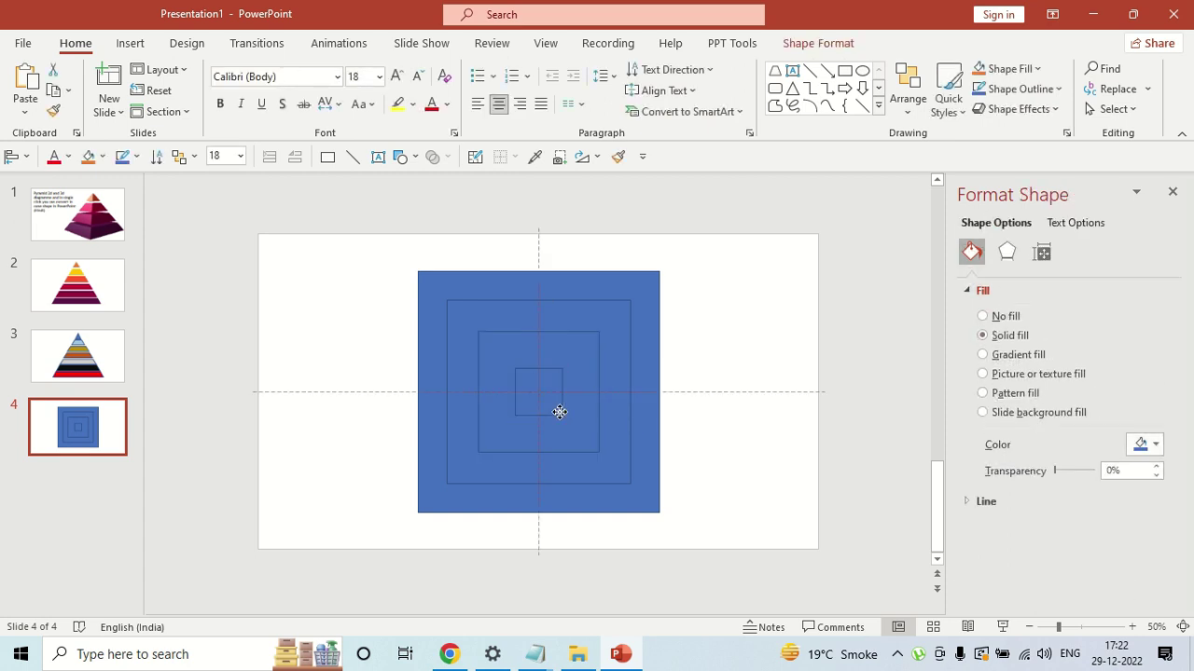
{"action": "left_click", "coordinate": [728, 419]}
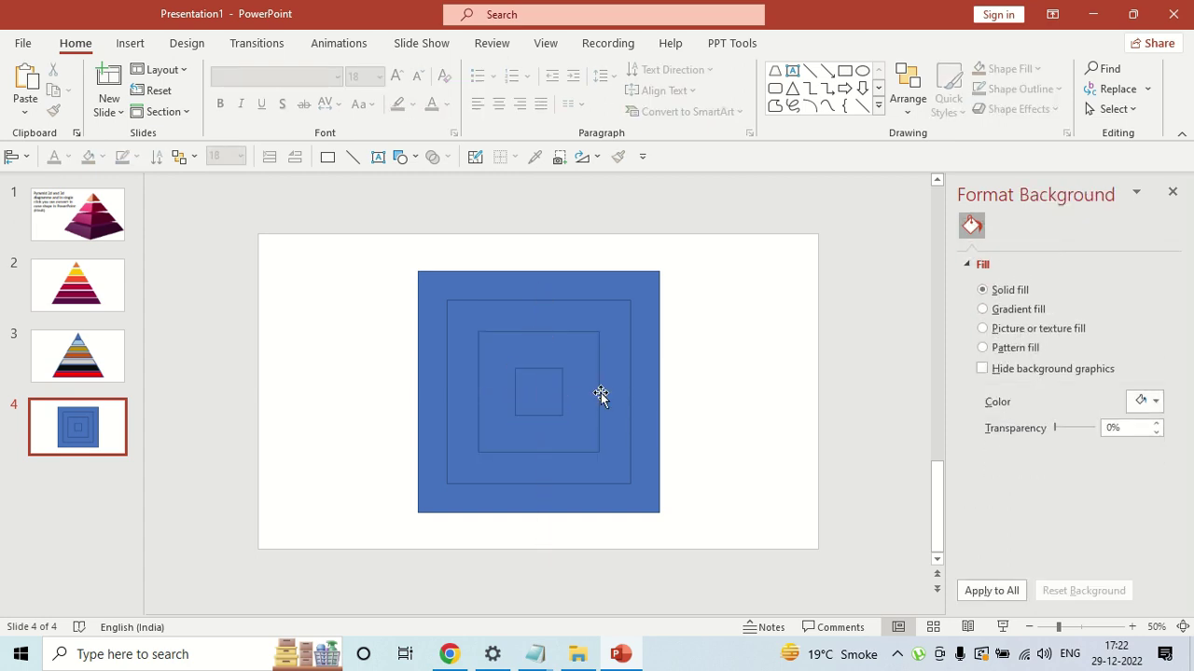
Enlarge the outer blue square slightly
{"action": "left_click", "coordinate": [421, 394]}
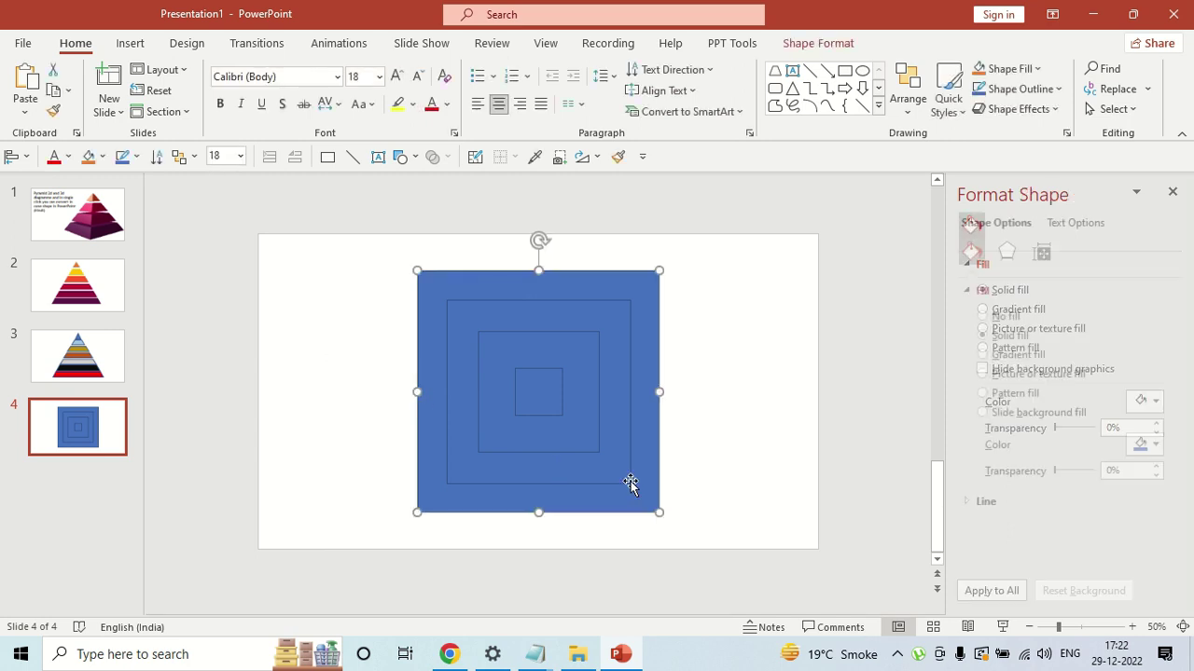
{"action": "left_click_drag", "start_coordinate": [658, 512], "coordinate": [666, 519]}
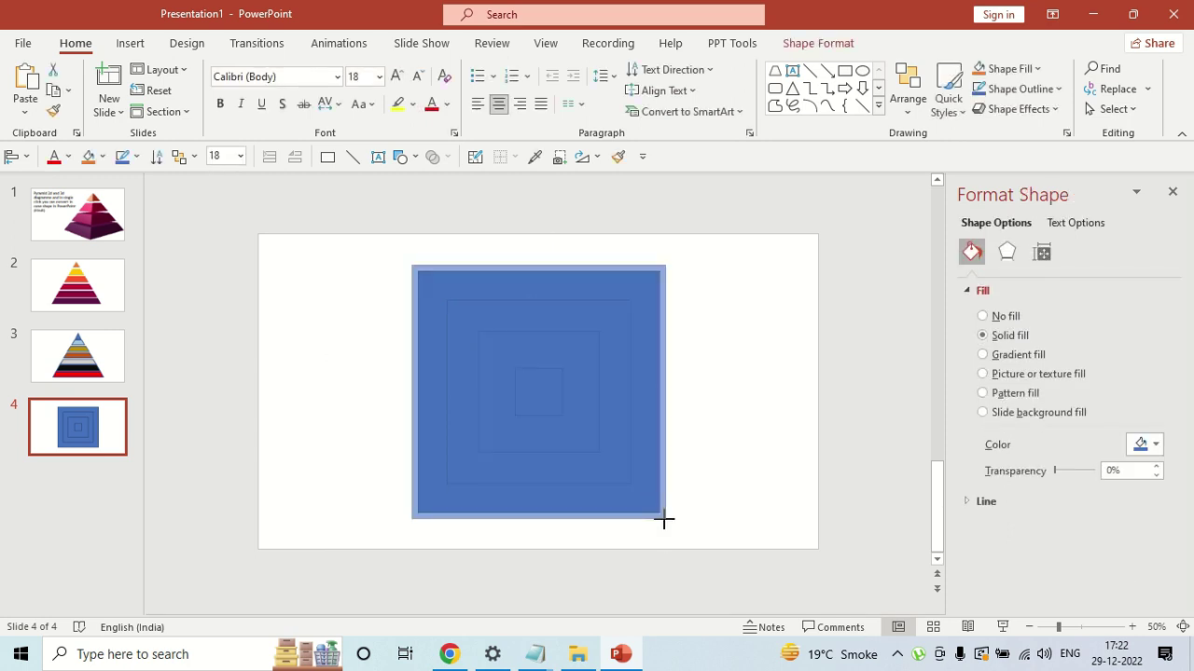
{"action": "left_click", "coordinate": [738, 467]}
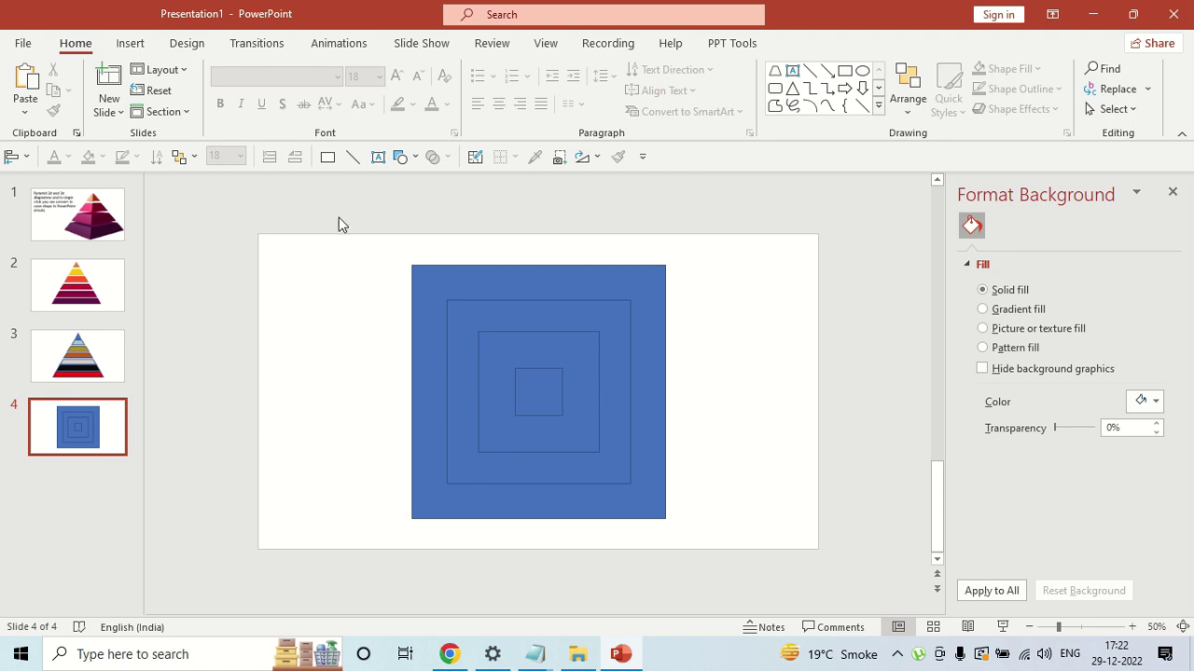
Select all four nested squares and group them with Ctrl+G
{"action": "left_click", "coordinate": [642, 511]}
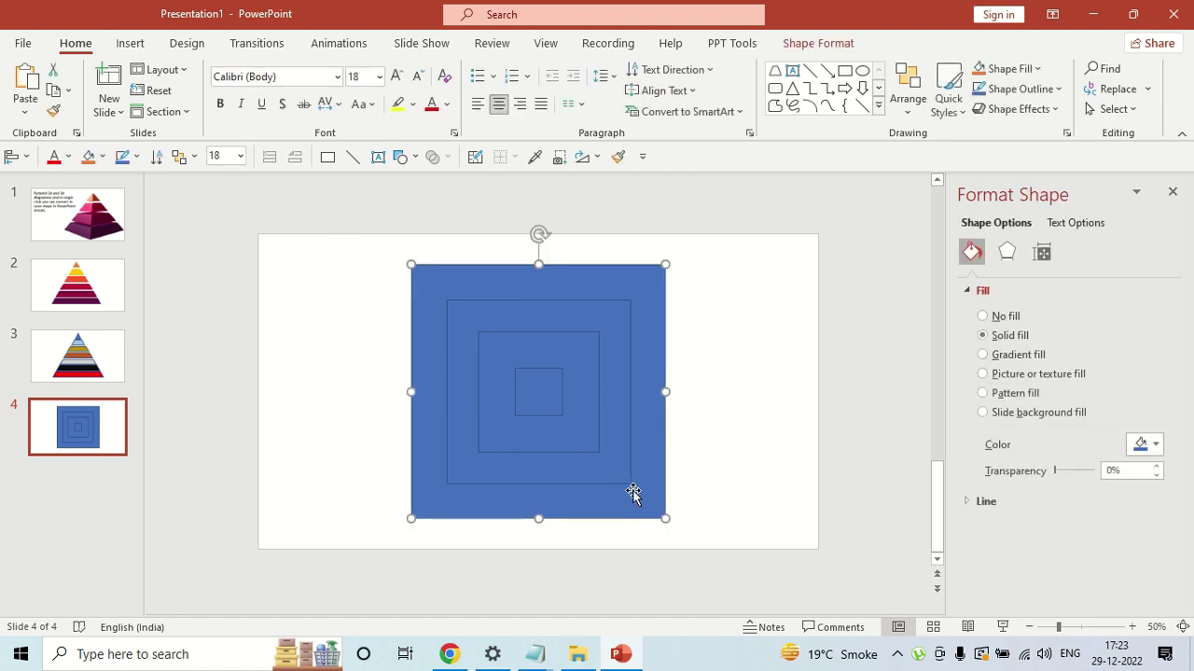
{"action": "left_click", "coordinate": [622, 479]}
{"action": "left_click", "coordinate": [594, 448]}
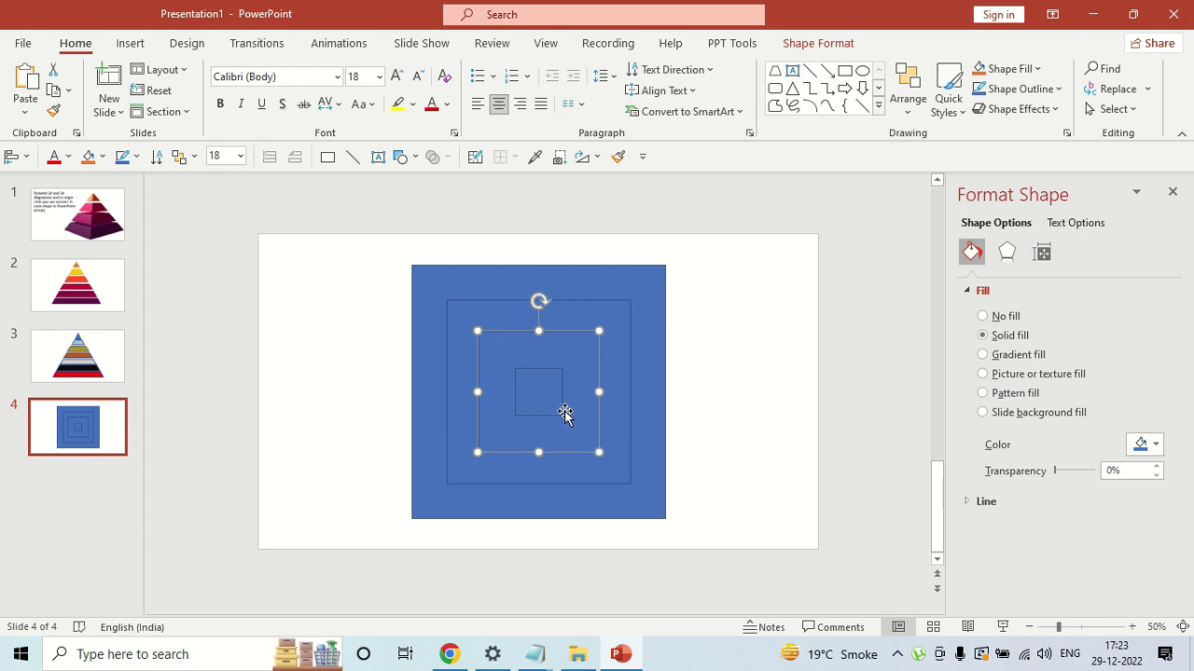
{"action": "left_click", "coordinate": [555, 401]}
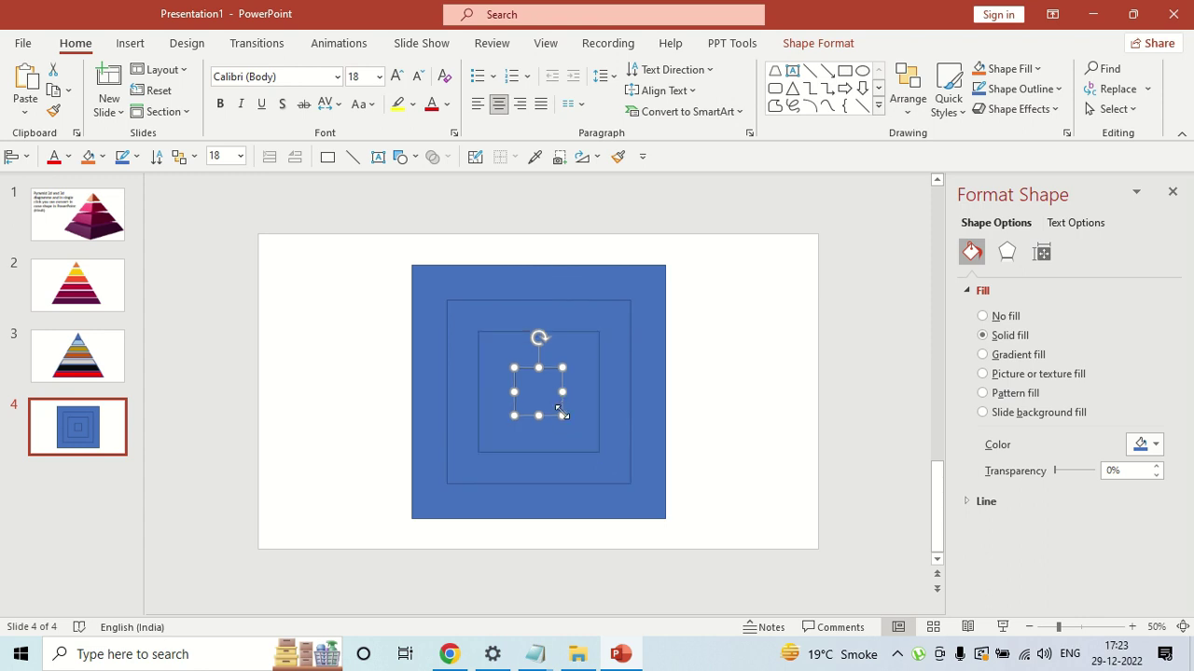
{"action": "left_click_drag", "start_coordinate": [356, 239], "coordinate": [757, 566]}
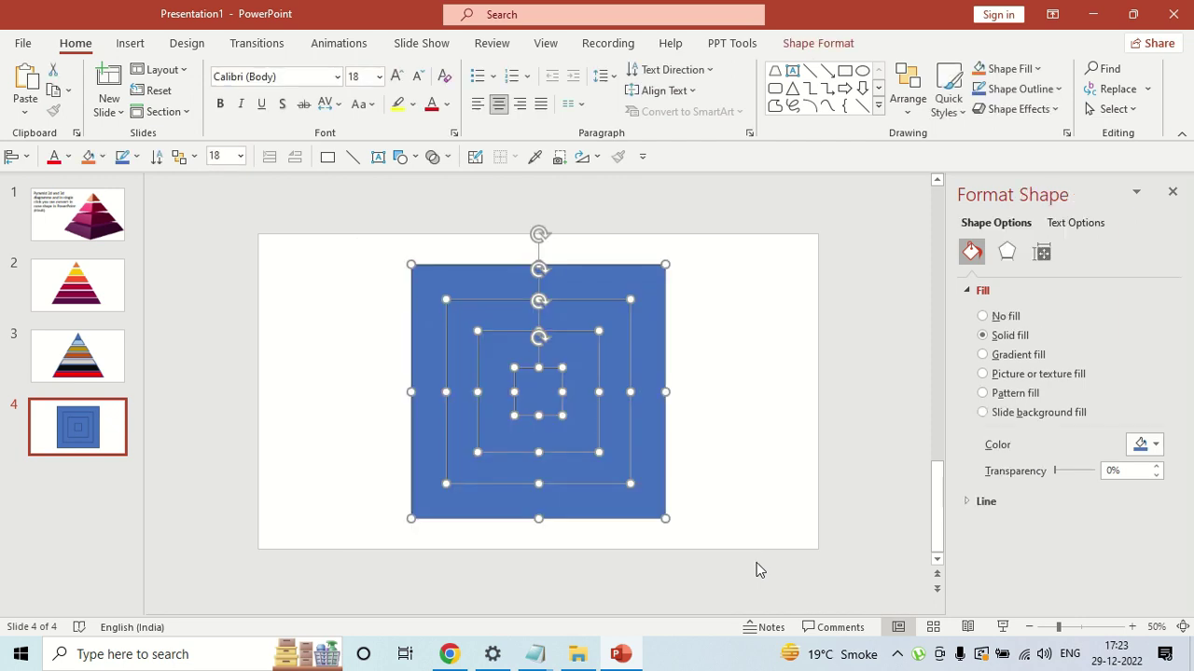
{"action": "key", "text": "ctrl+g"}
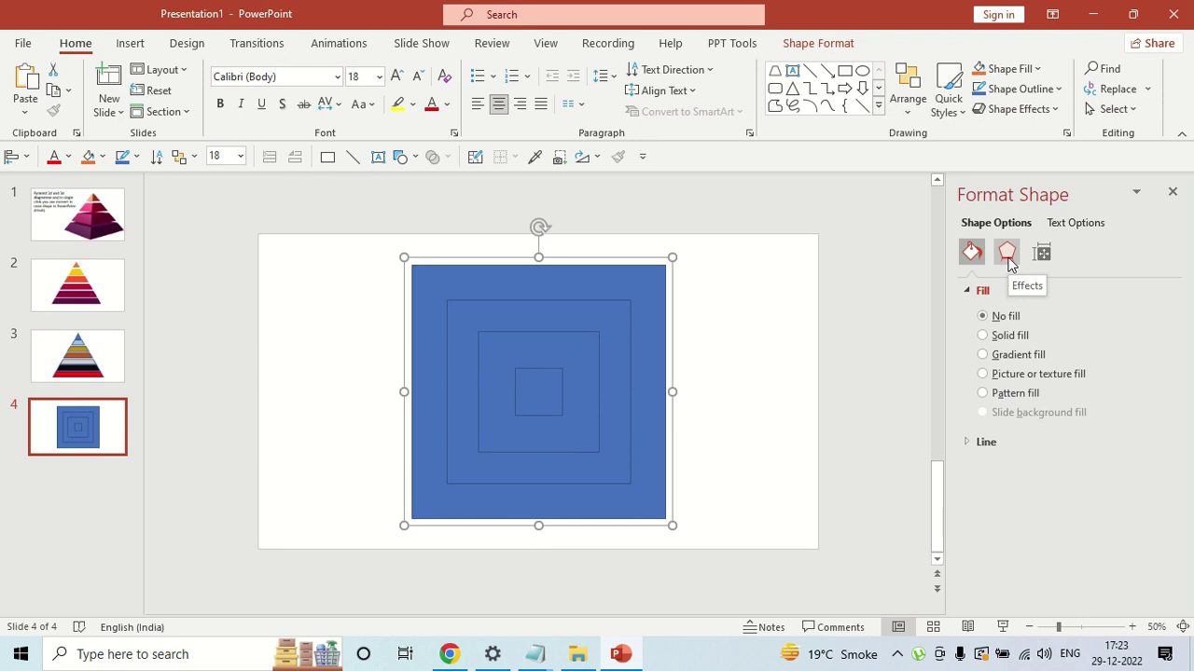
Tilt the grouped squares with the Perspective: Relaxed 3-D preset, then view slide 1's pyramid
{"action": "left_click", "coordinate": [1007, 258]}
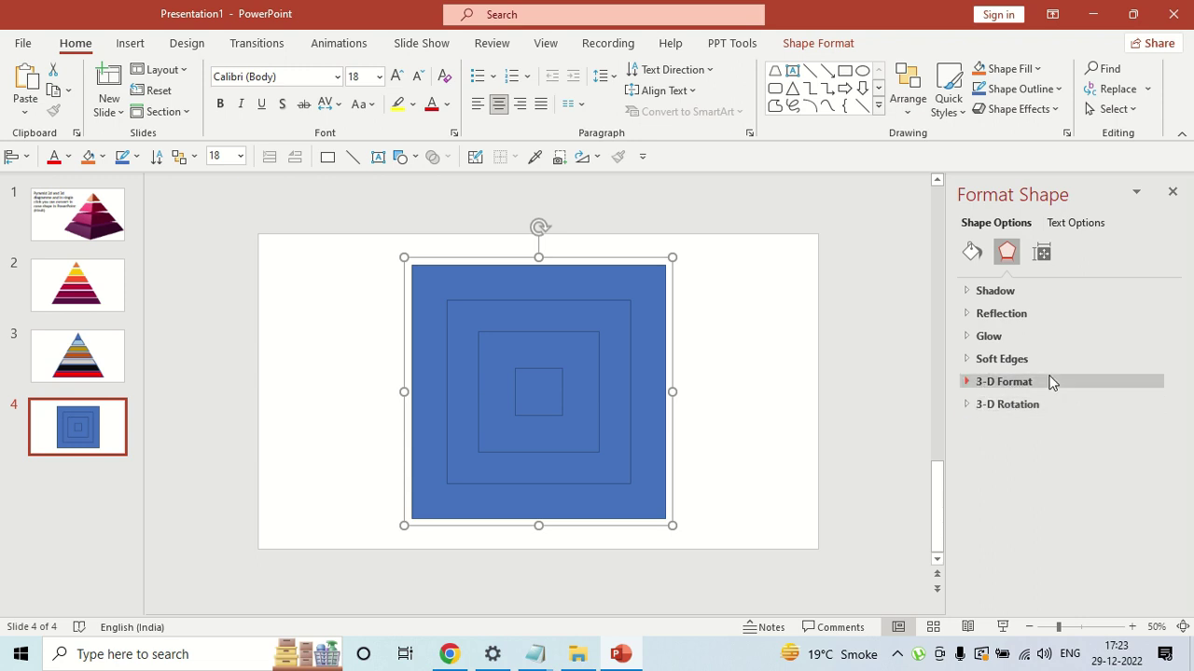
{"action": "left_click", "coordinate": [1004, 412]}
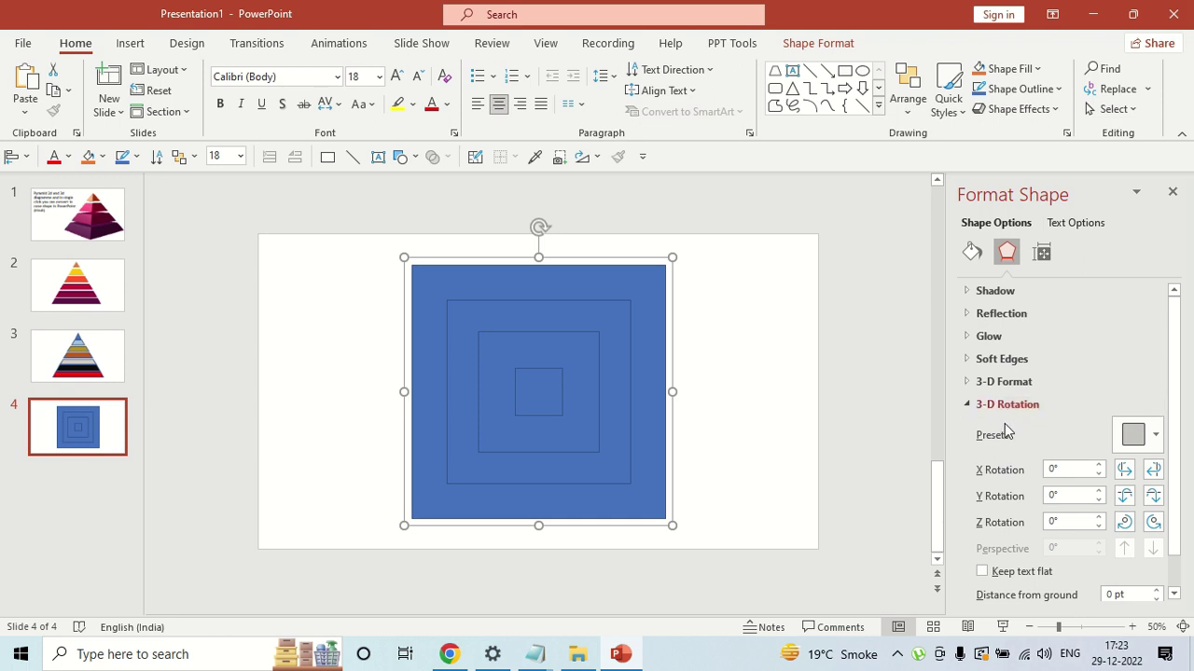
{"action": "left_click", "coordinate": [1155, 437]}
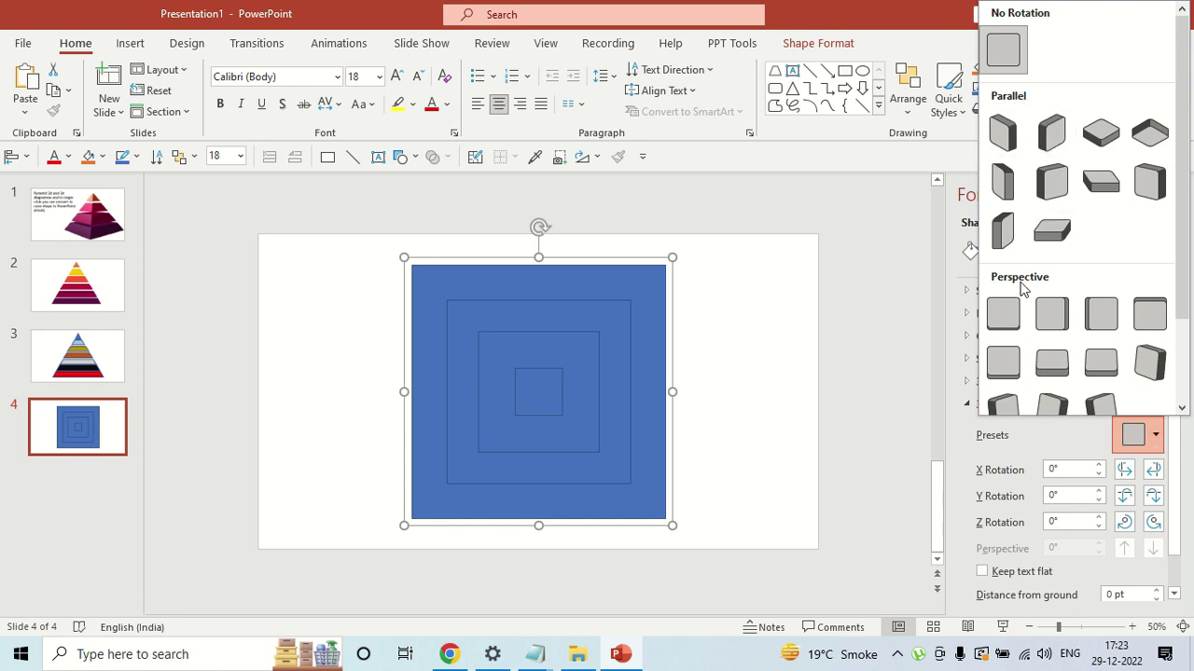
{"action": "left_click_drag", "start_coordinate": [1180, 289], "coordinate": [1178, 375]}
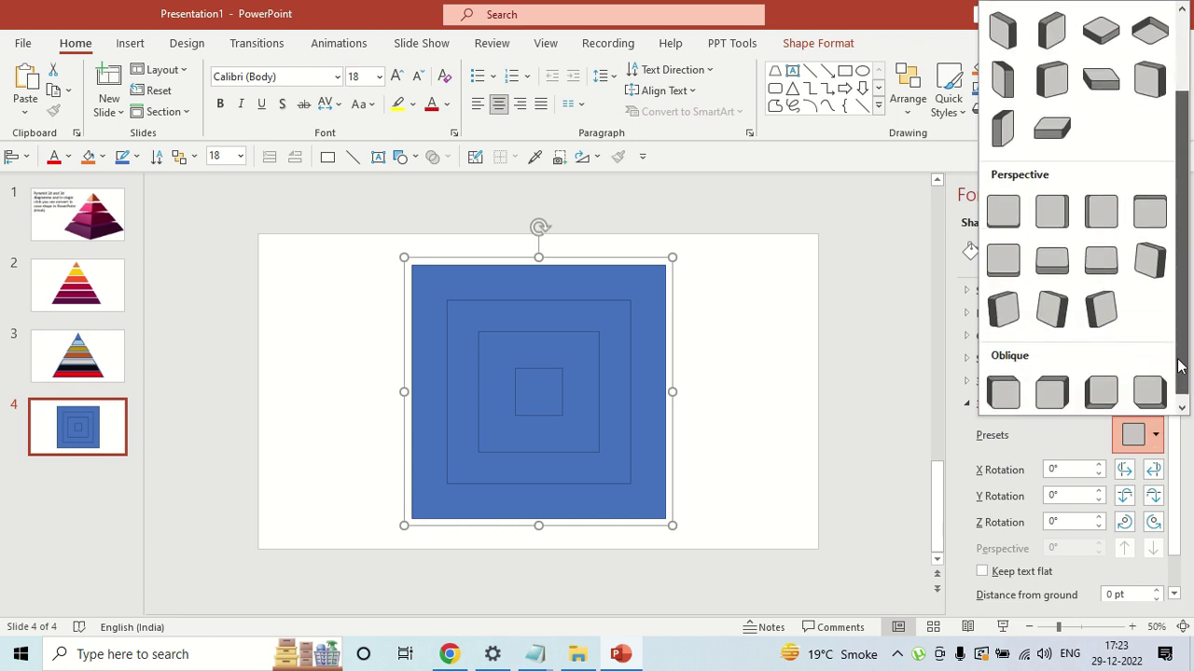
{"action": "left_click_drag", "start_coordinate": [1180, 349], "coordinate": [1179, 270]}
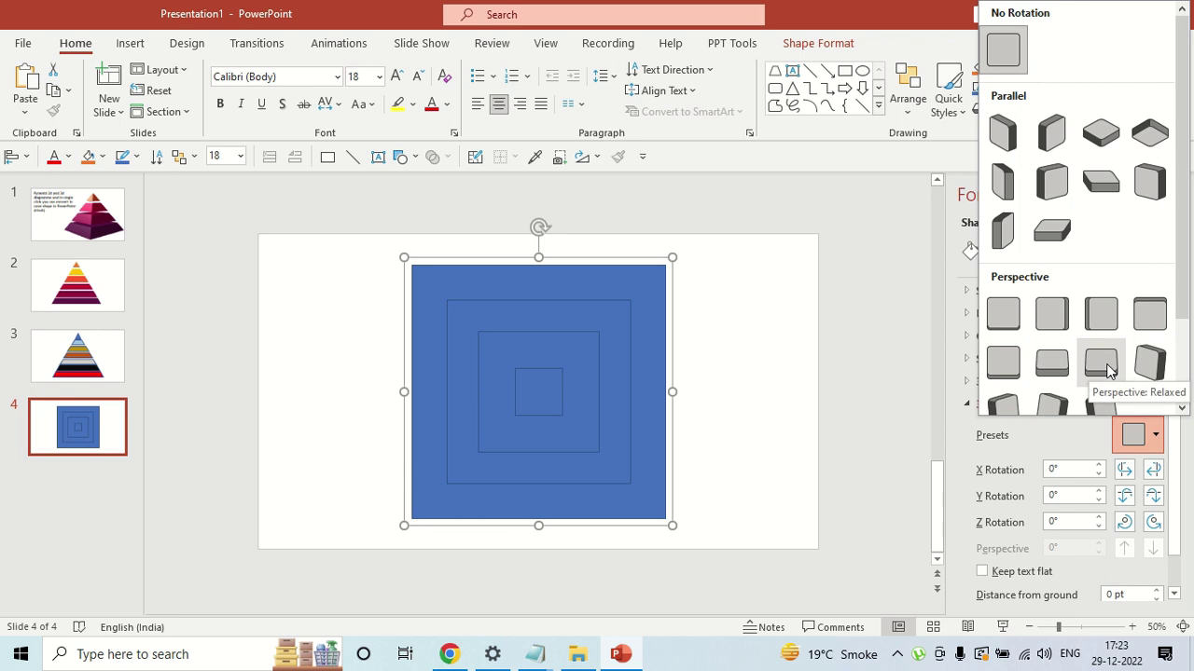
{"action": "left_click", "coordinate": [1101, 363]}
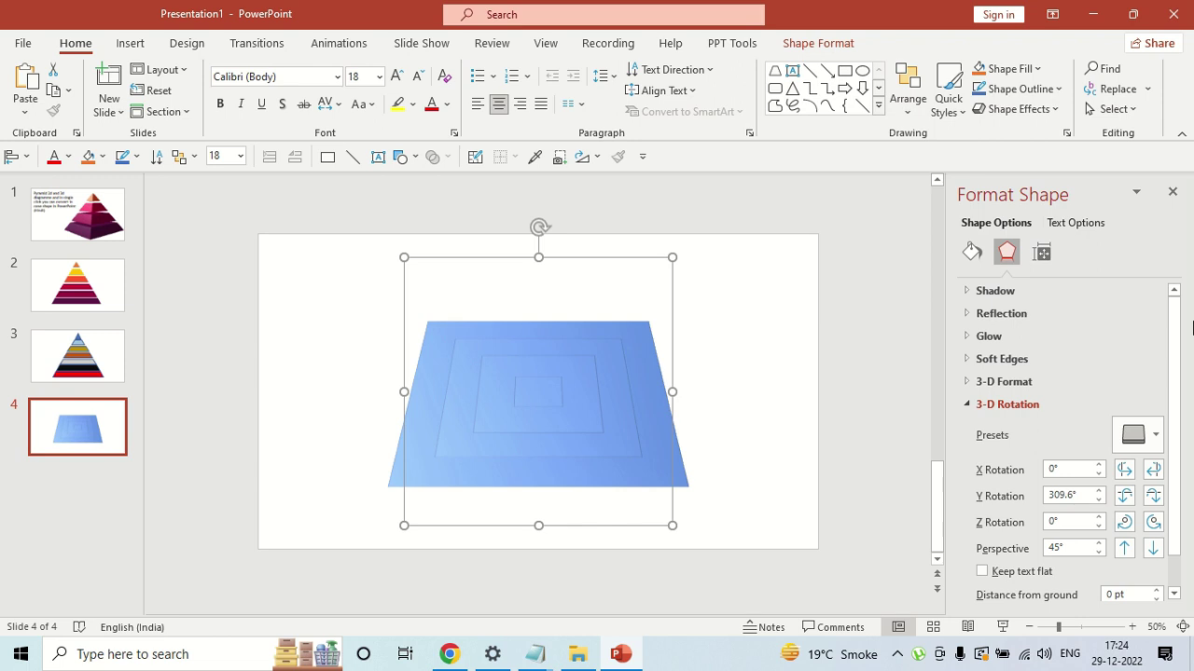
{"action": "left_click_drag", "start_coordinate": [1175, 341], "coordinate": [1177, 387]}
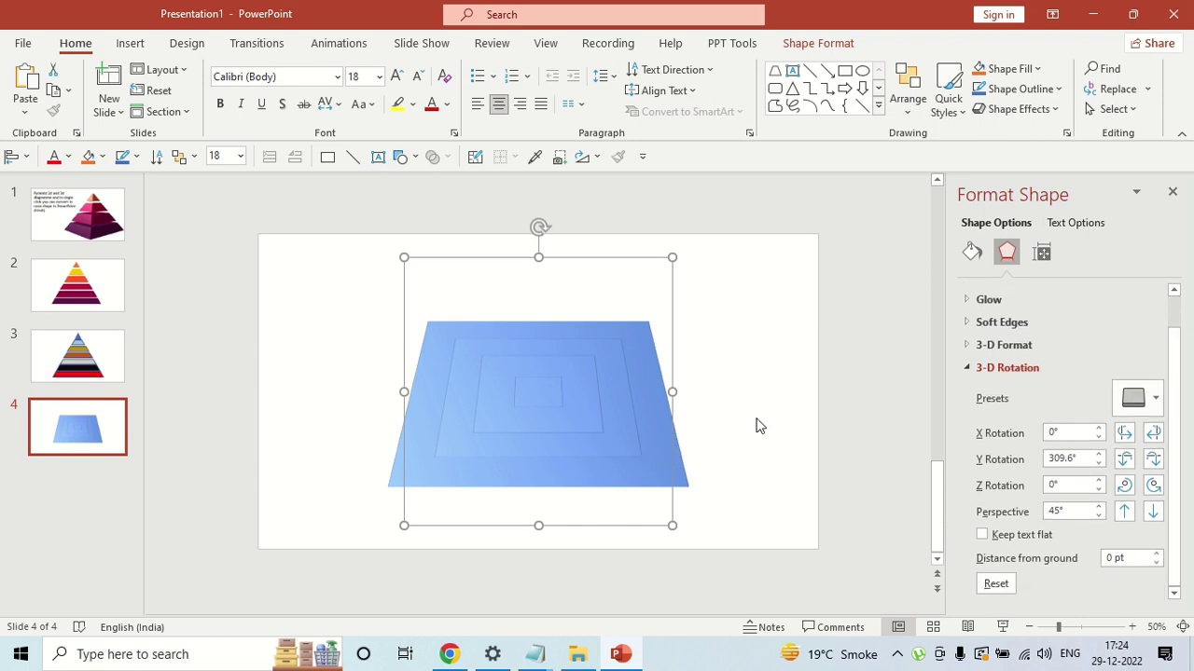
{"action": "left_click", "coordinate": [76, 214]}
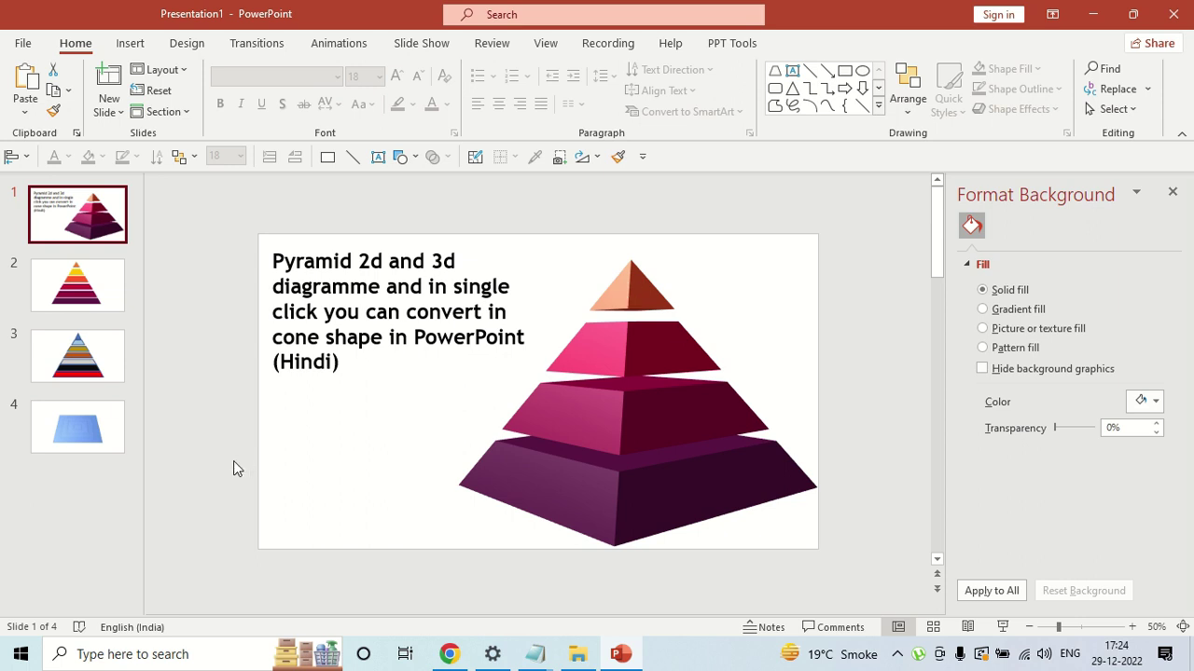
Return to slide 4 and select an inner square within the tilted group
{"action": "left_click", "coordinate": [64, 437]}
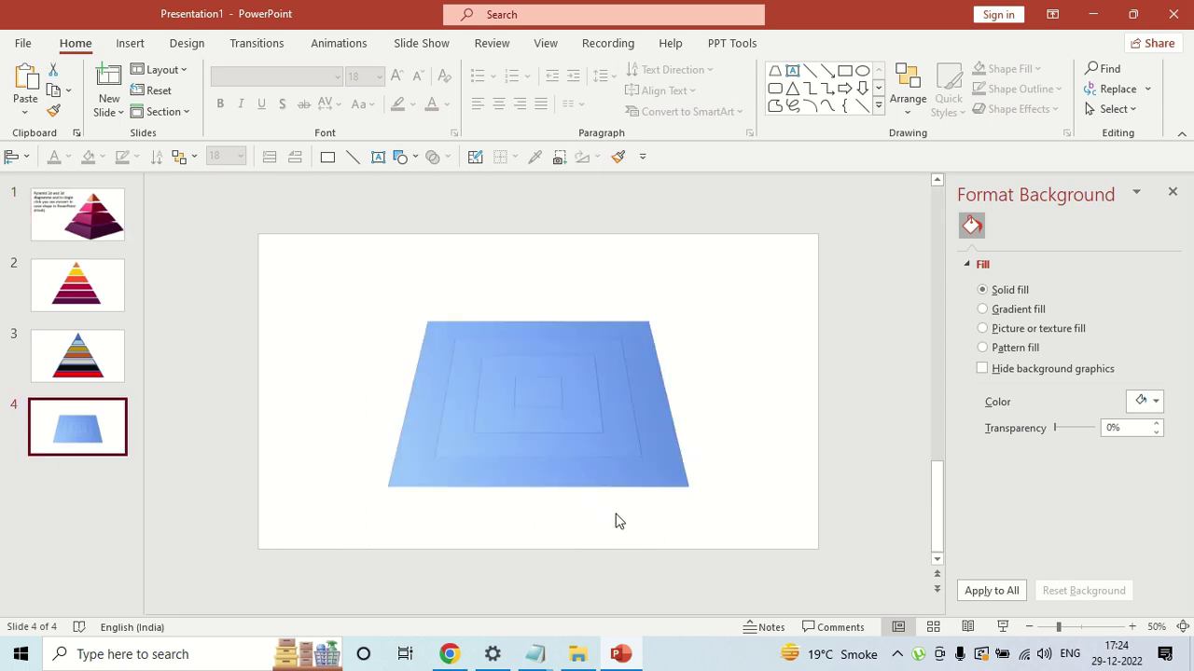
{"action": "left_click", "coordinate": [638, 454]}
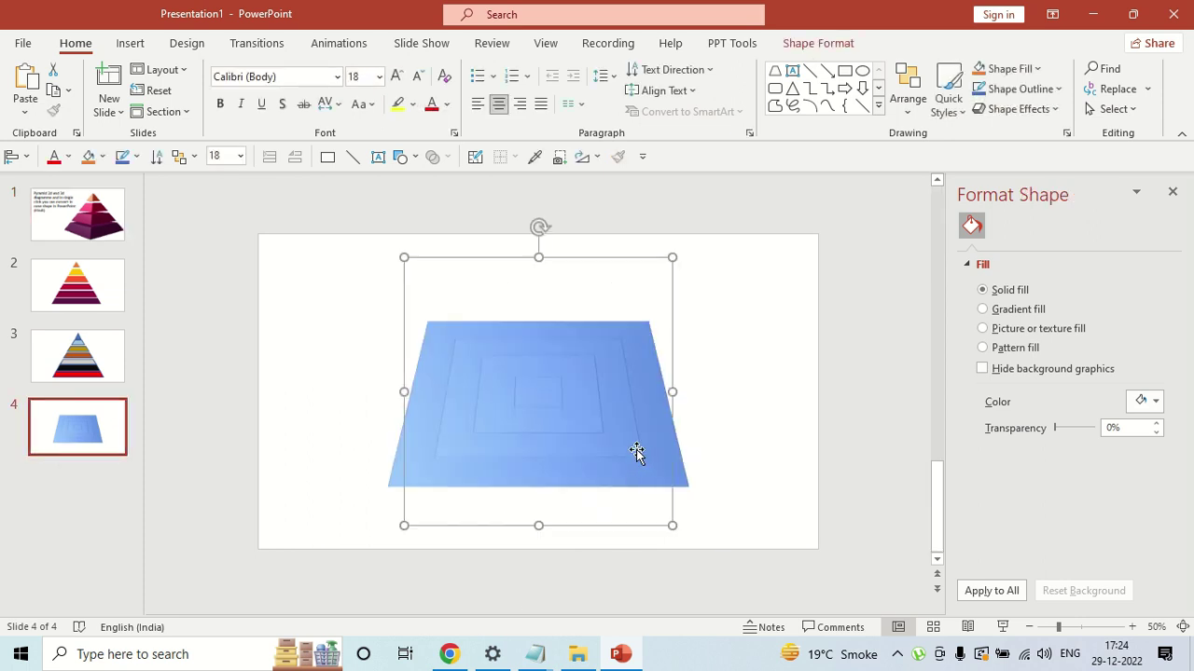
{"action": "left_click", "coordinate": [636, 444]}
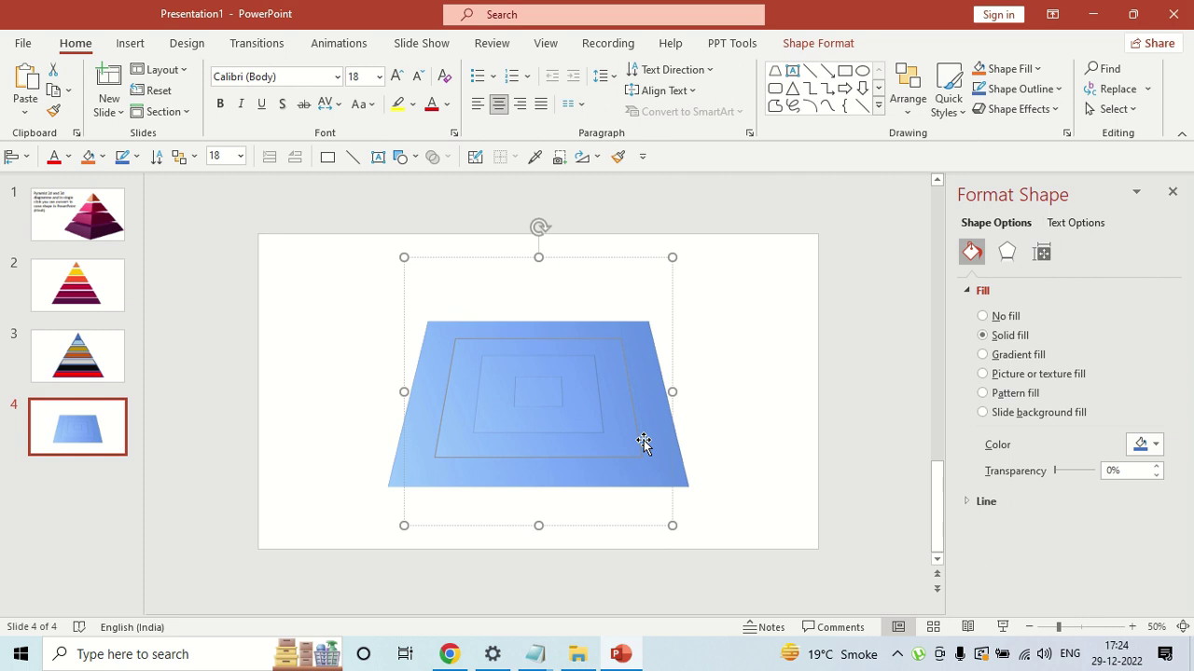
{"action": "left_click", "coordinate": [719, 403]}
{"action": "left_click", "coordinate": [628, 395]}
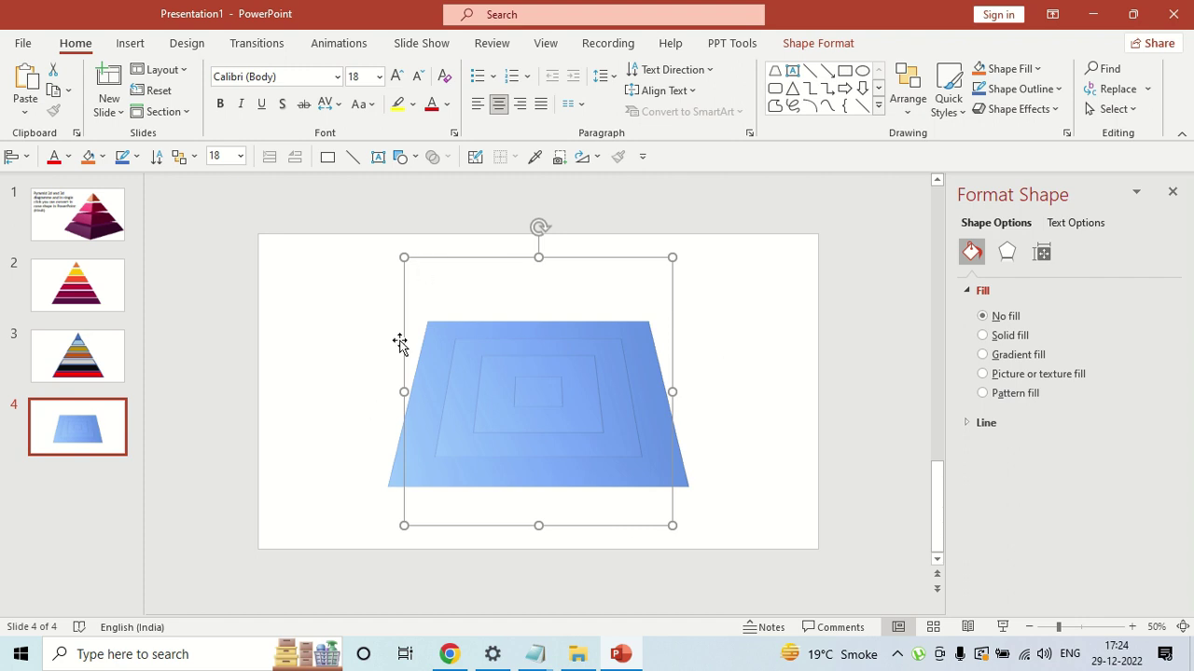
{"action": "left_click", "coordinate": [638, 446]}
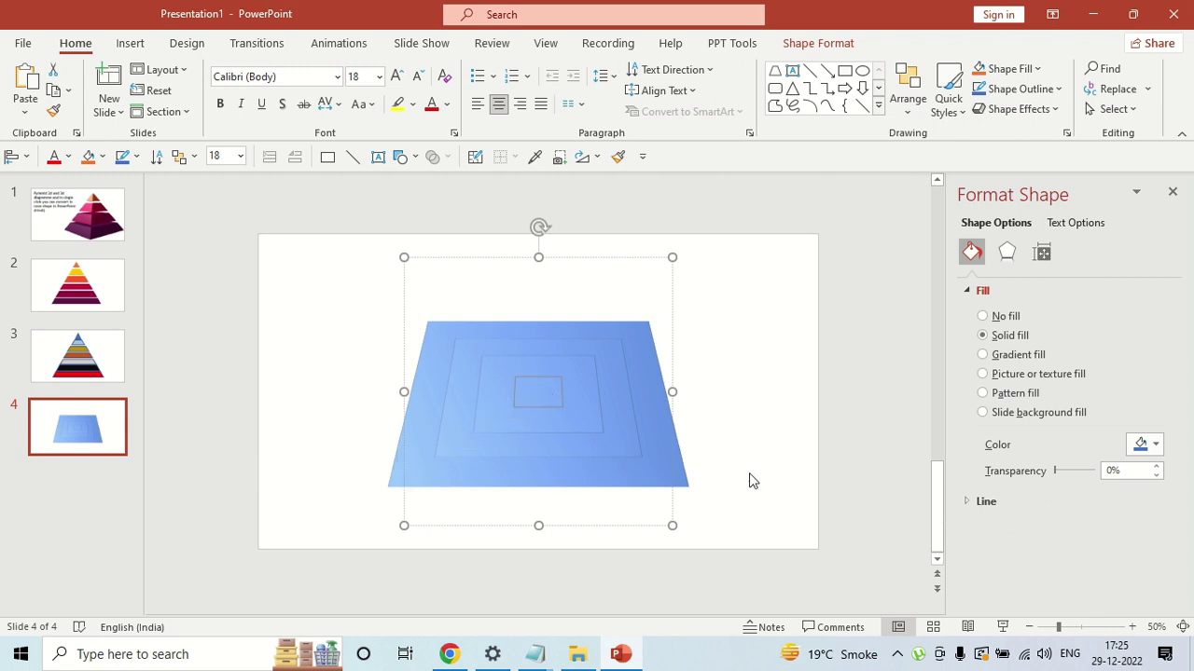
{"action": "left_click", "coordinate": [1007, 256]}
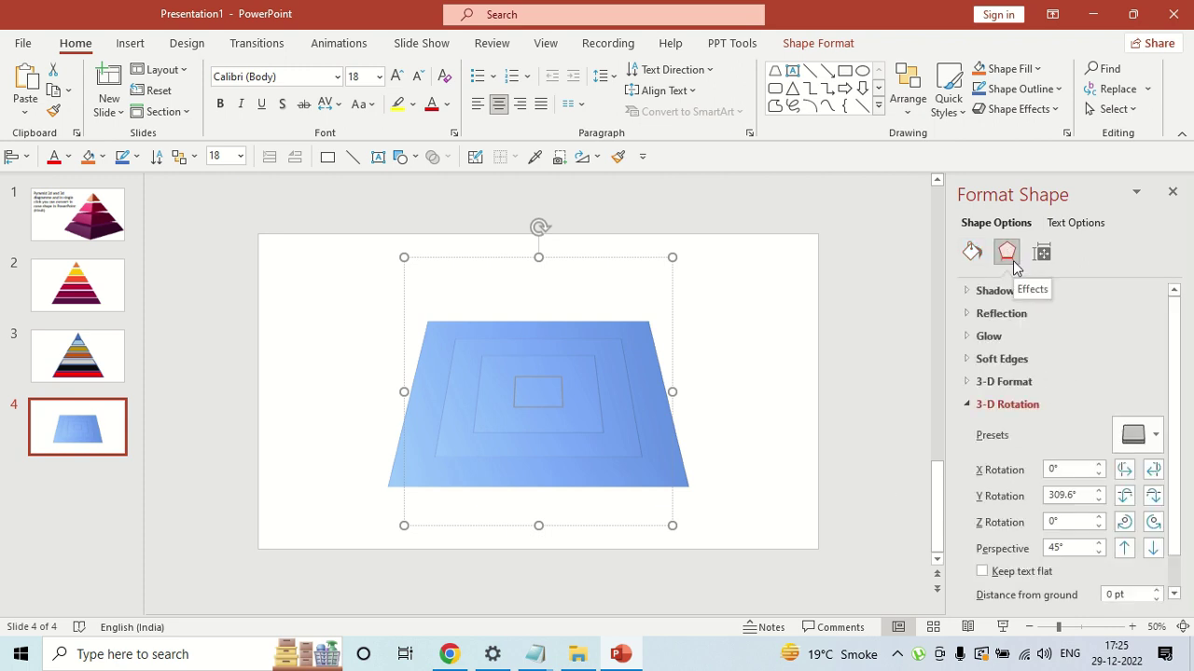
Raise the three inner squares to 150, 100 and 50 pt distance from ground
{"action": "left_click_drag", "start_coordinate": [1175, 421], "coordinate": [1173, 480]}
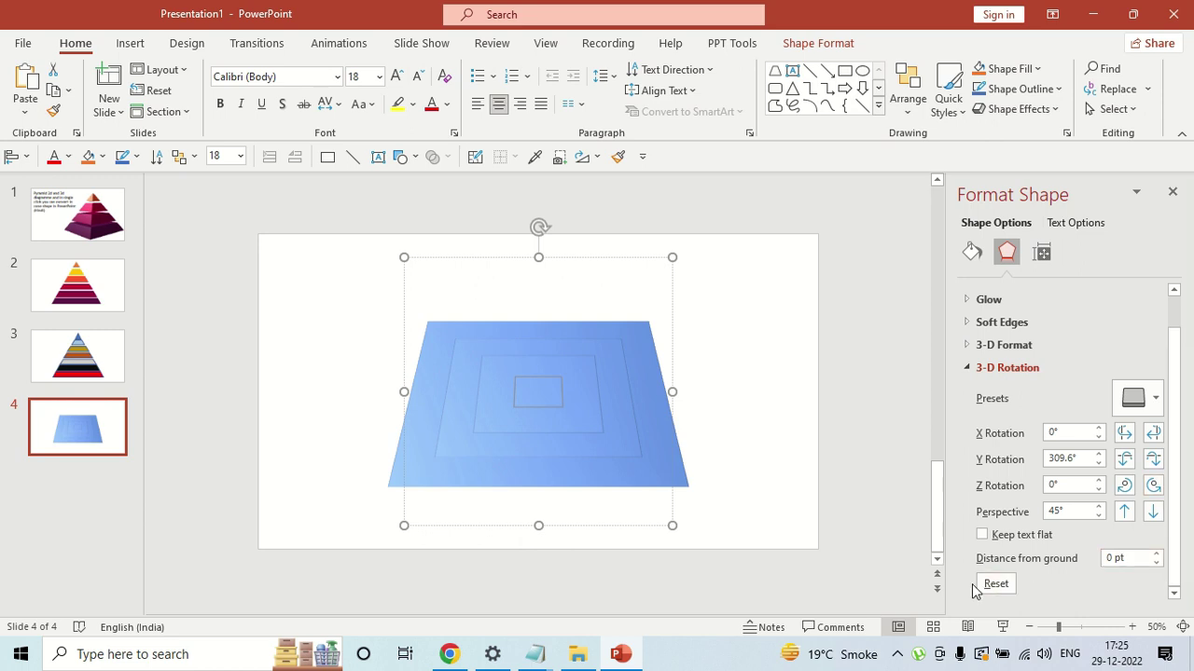
{"action": "left_click", "coordinate": [1107, 557]}
{"action": "double_click", "coordinate": [1106, 558]}
{"action": "type", "text": "150"}
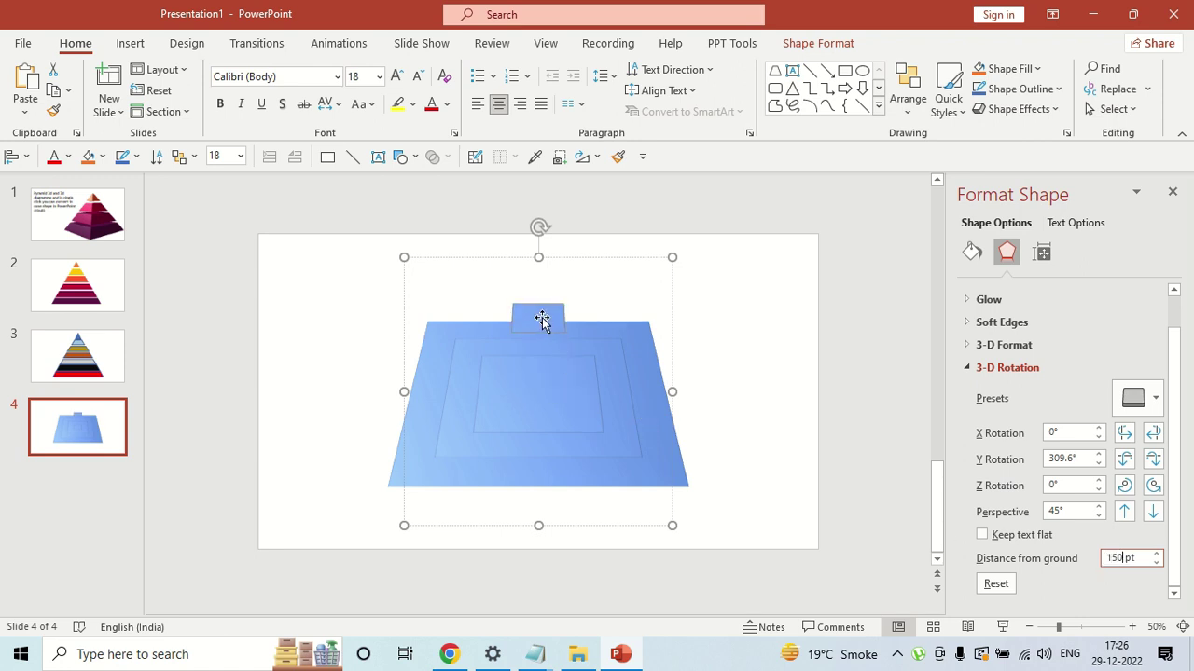
{"action": "left_click", "coordinate": [594, 417]}
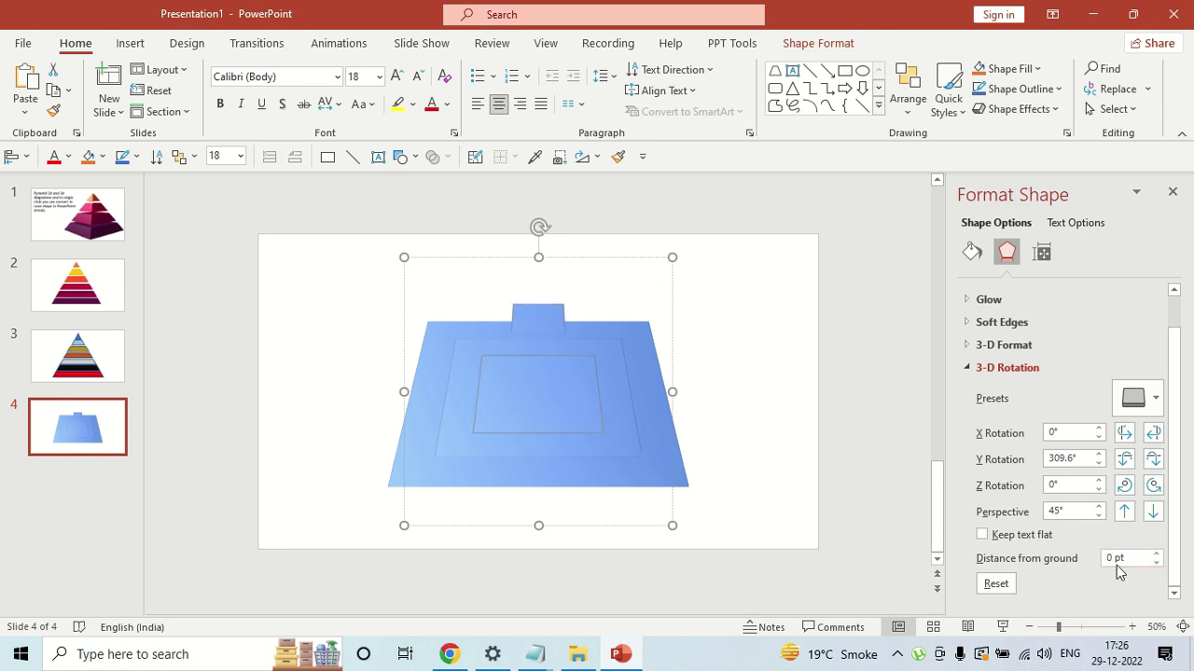
{"action": "left_click_drag", "start_coordinate": [1118, 562], "coordinate": [1105, 563]}
{"action": "type", "text": "100"}
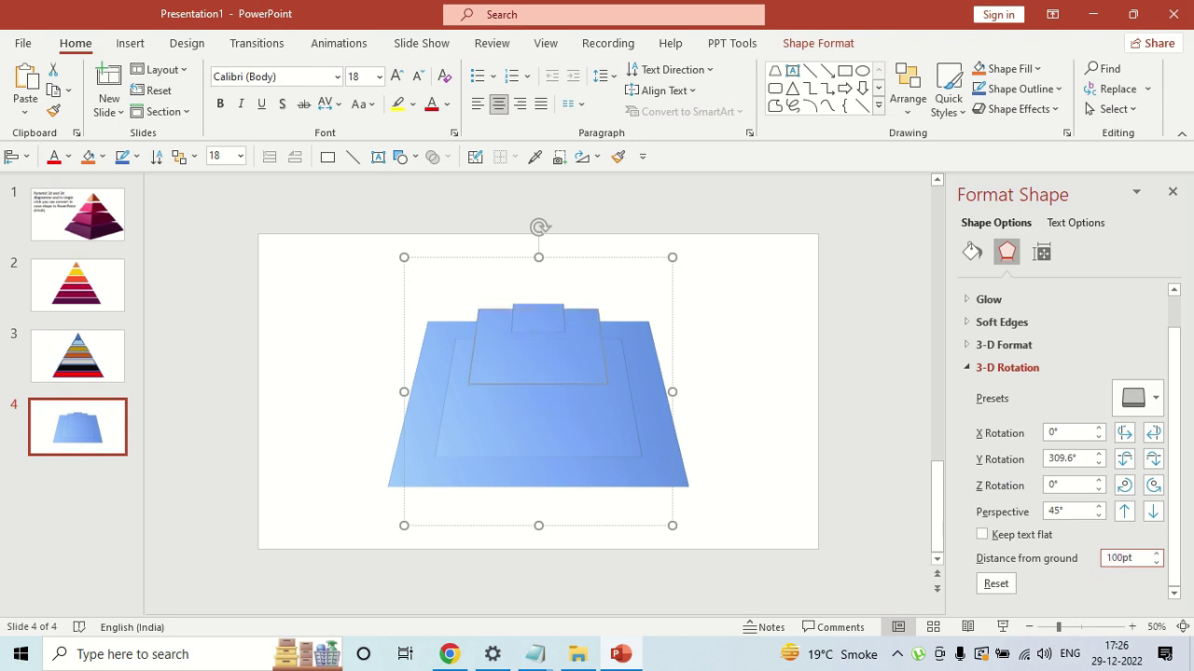
{"action": "left_click", "coordinate": [638, 446]}
{"action": "left_click", "coordinate": [1105, 557]}
{"action": "key", "text": "Delete"}
{"action": "type", "text": "50"}
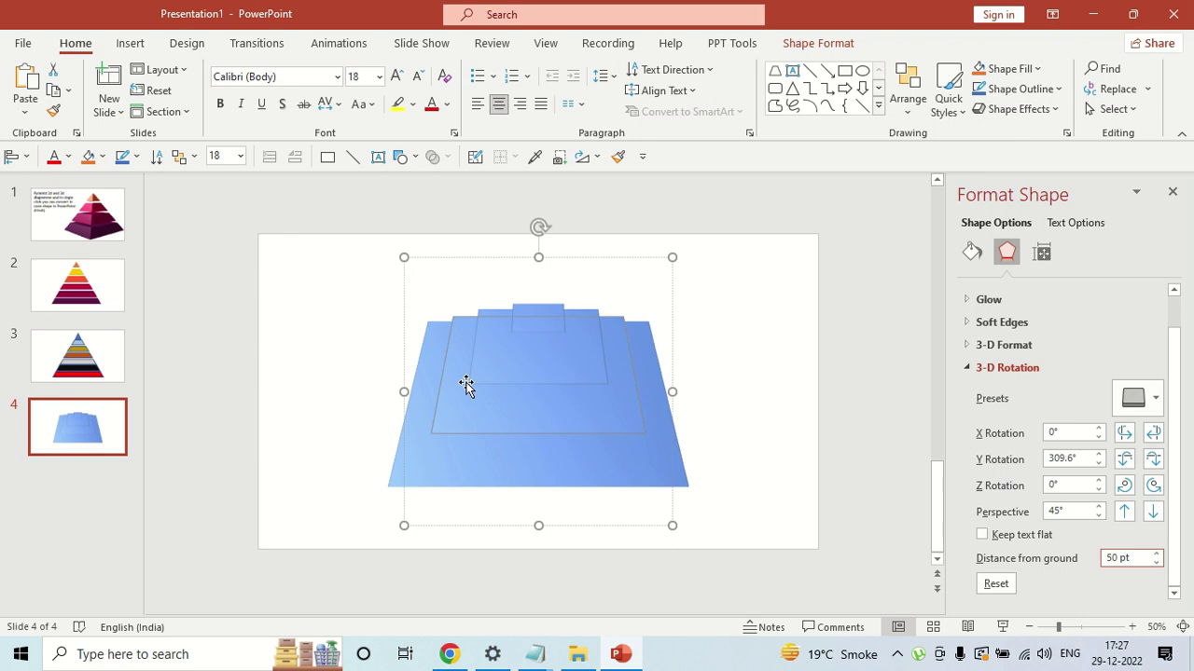
{"action": "left_click", "coordinate": [1037, 372]}
{"action": "left_click", "coordinate": [1016, 383]}
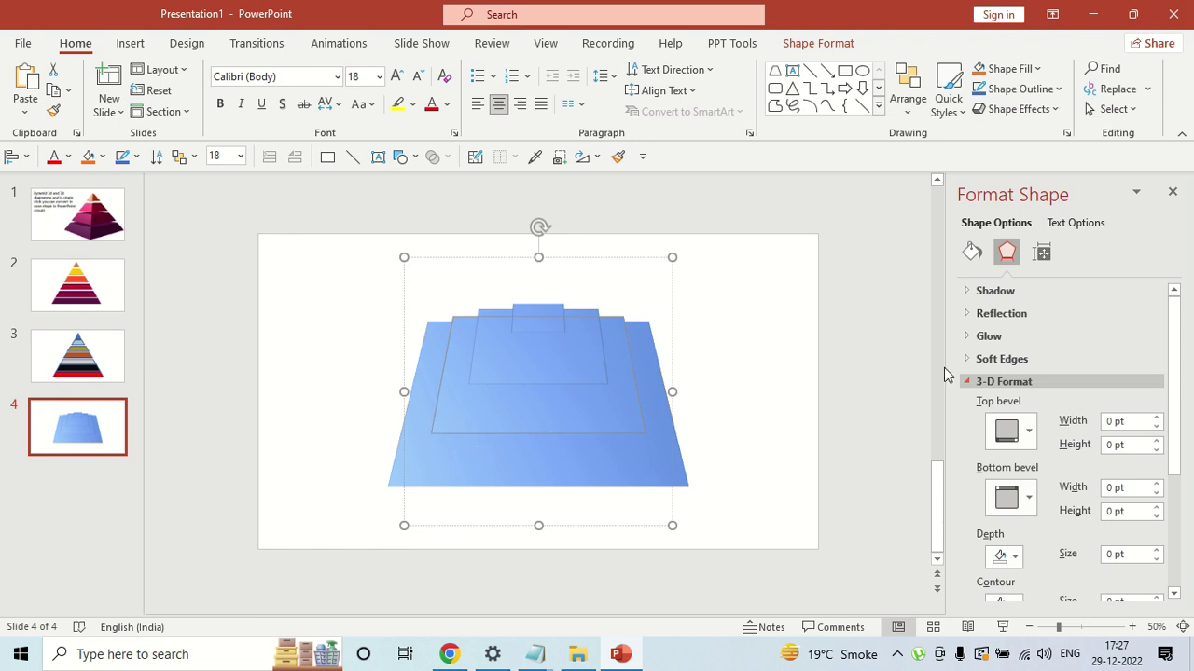
Apply an Angle top bevel to the whole grouped stack rather than a single tier
{"action": "left_click", "coordinate": [1029, 437]}
{"action": "left_click", "coordinate": [1031, 439]}
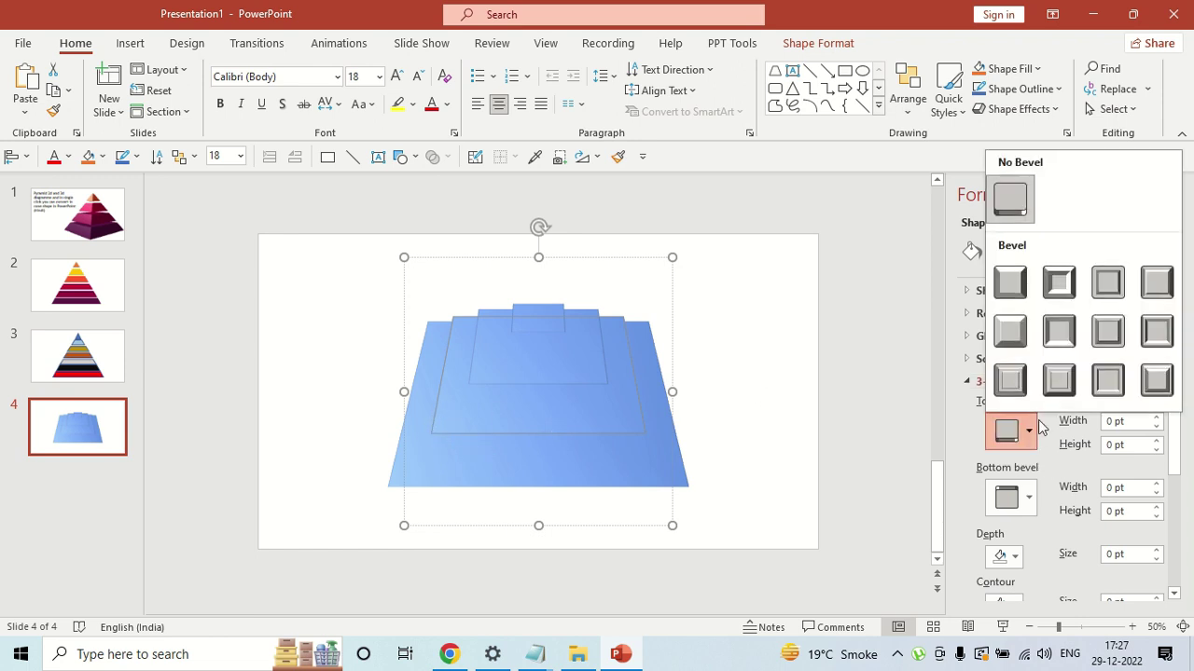
{"action": "left_click", "coordinate": [1010, 331]}
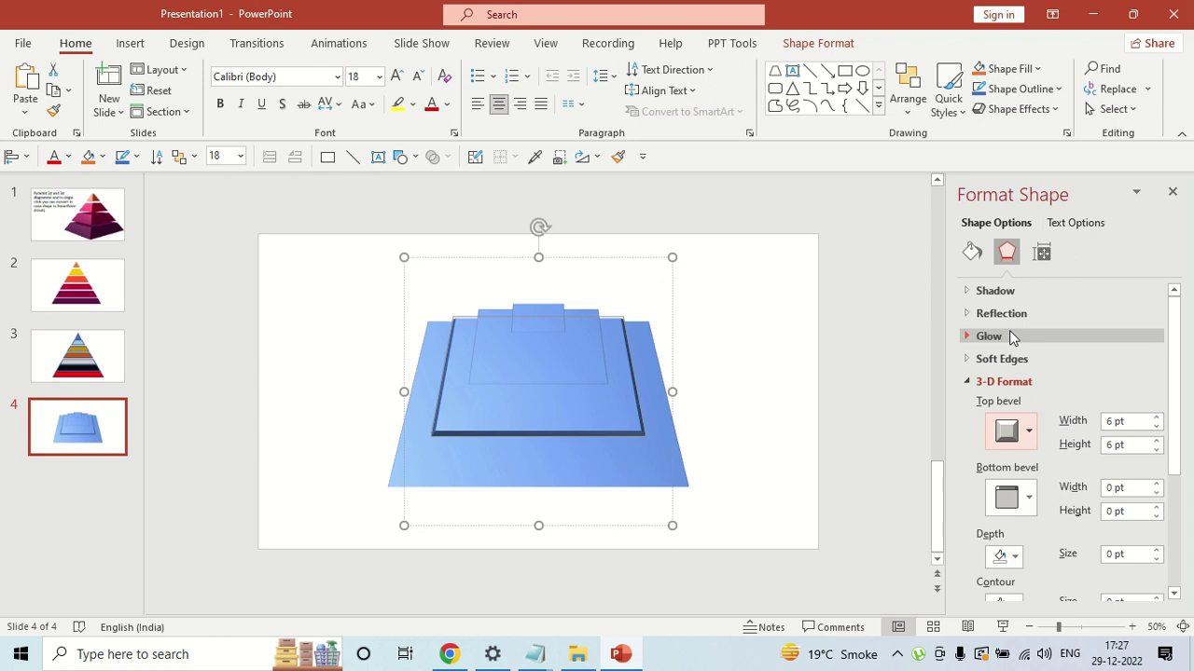
{"action": "key", "text": "ctrl+z"}
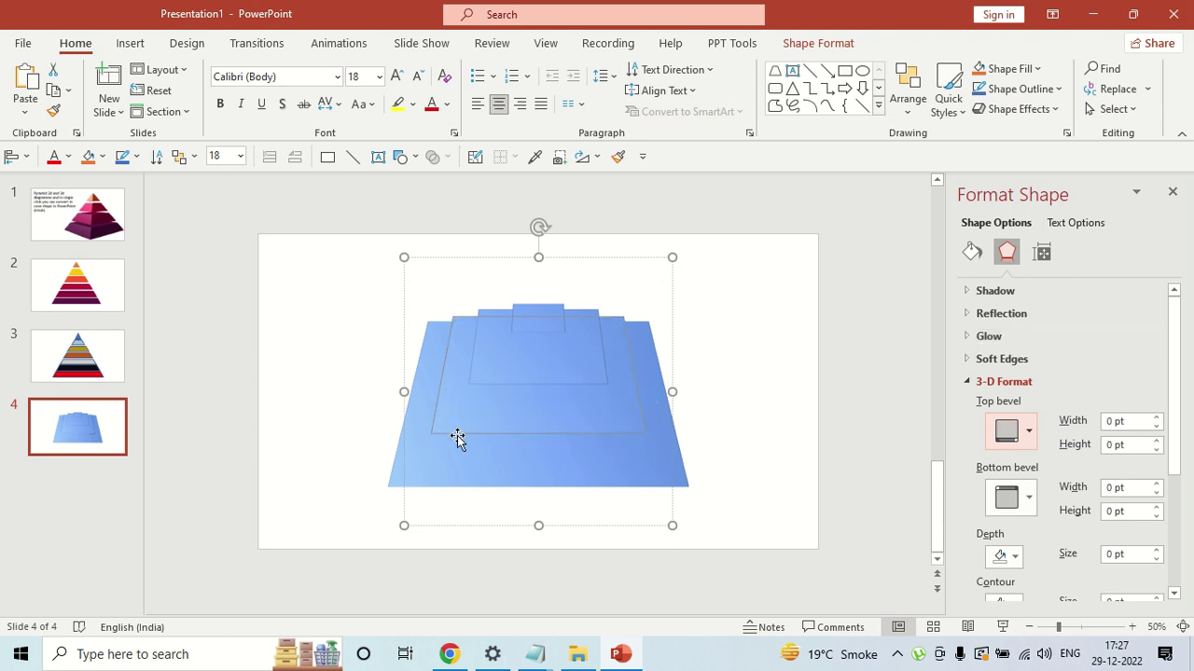
{"action": "left_click", "coordinate": [773, 324]}
{"action": "left_click", "coordinate": [650, 348]}
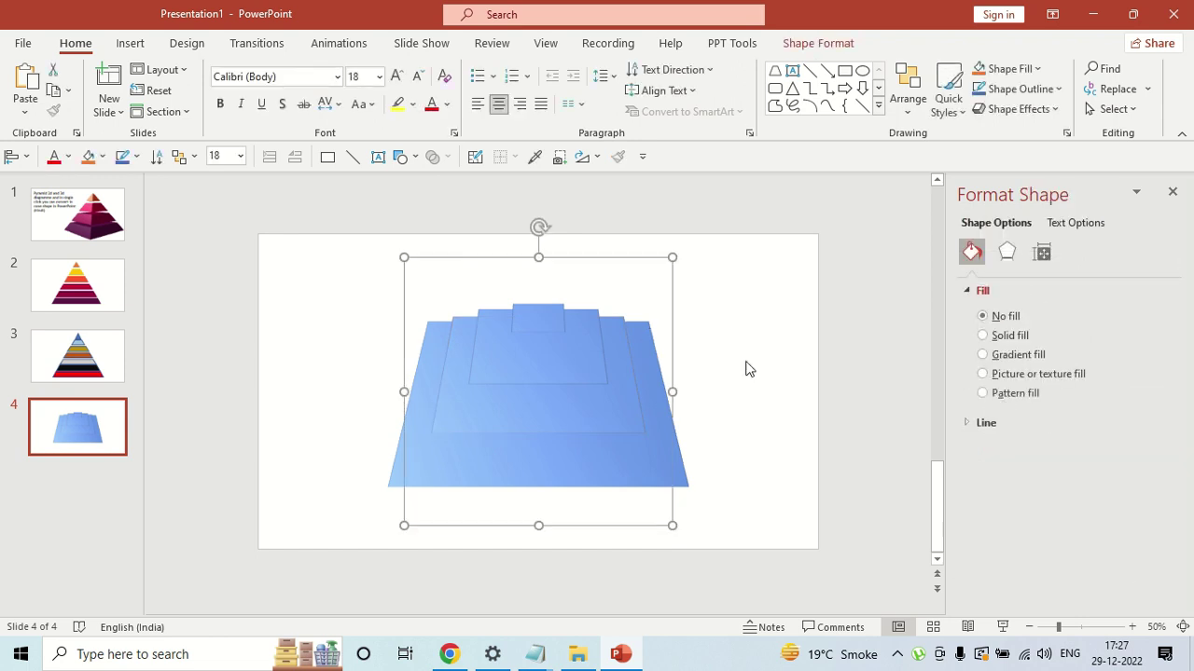
{"action": "left_click", "coordinate": [1009, 253]}
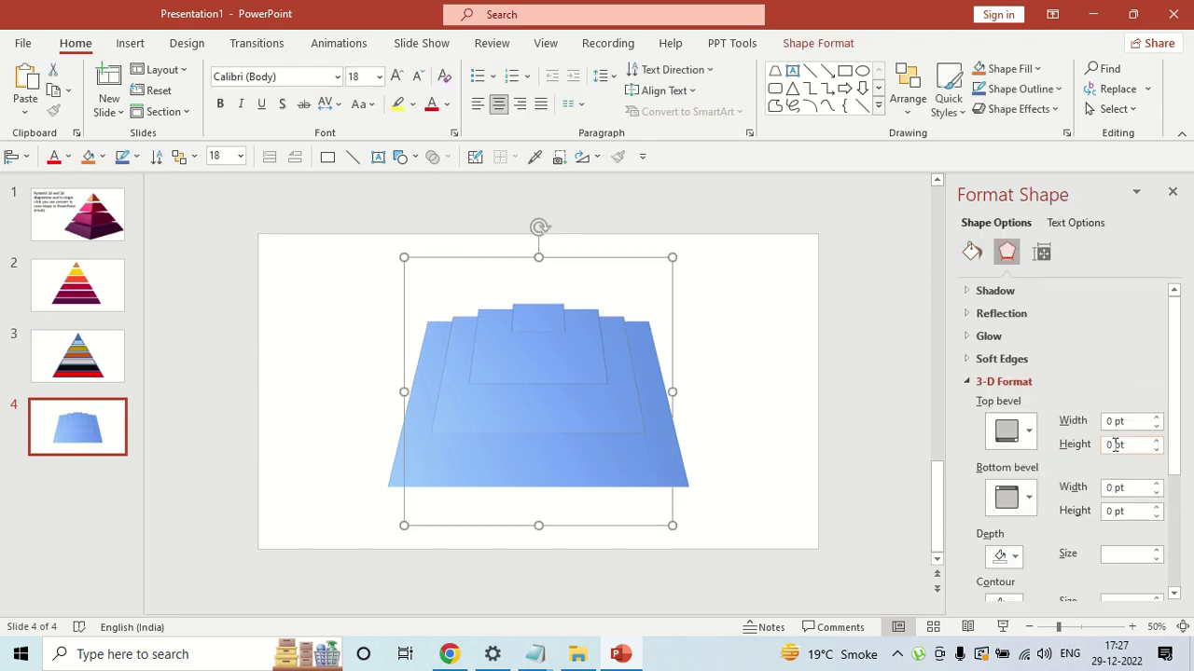
{"action": "left_click", "coordinate": [1016, 431]}
{"action": "left_click", "coordinate": [1013, 333]}
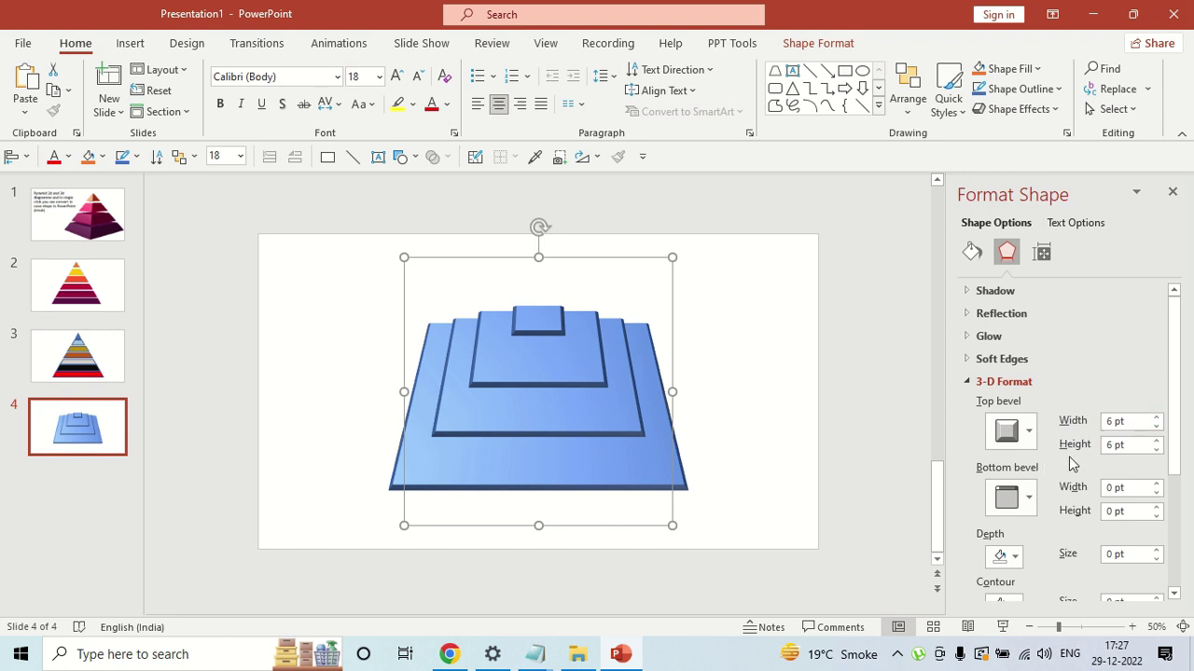
Set the top bevel to 44 pt high and 46 pt wide, then view slide 1
{"action": "double_click", "coordinate": [1112, 445]}
{"action": "type", "text": "44"}
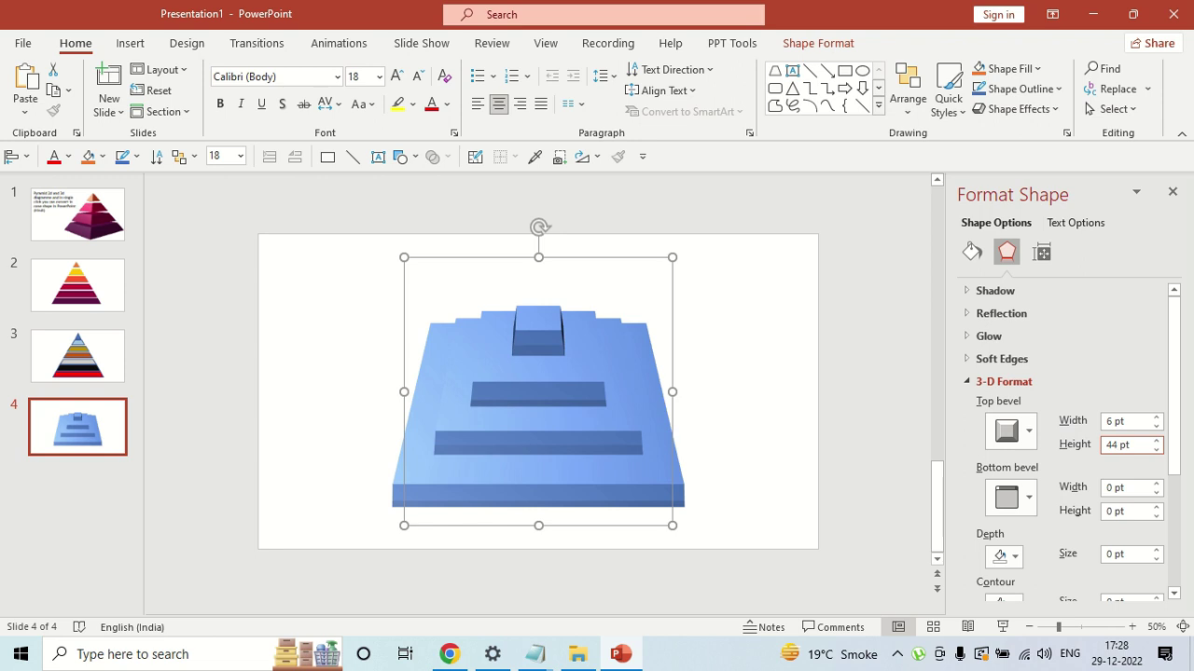
{"action": "left_click", "coordinate": [1112, 421]}
{"action": "type", "text": "2"}
{"action": "key", "text": "Return"}
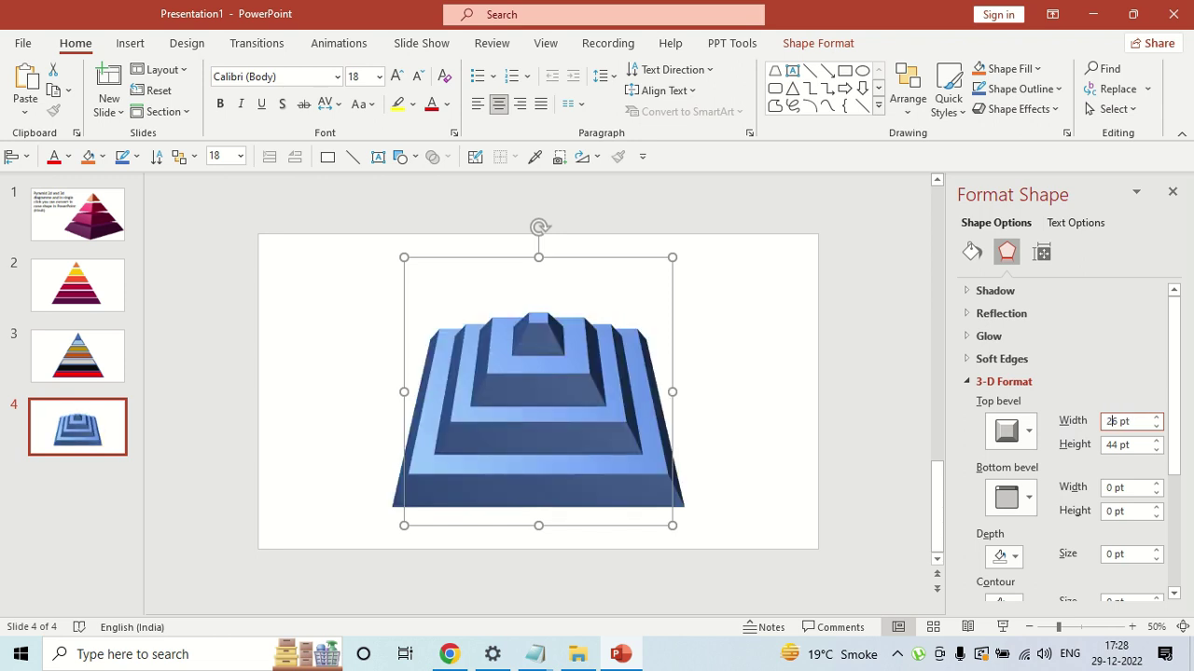
{"action": "type", "text": "3"}
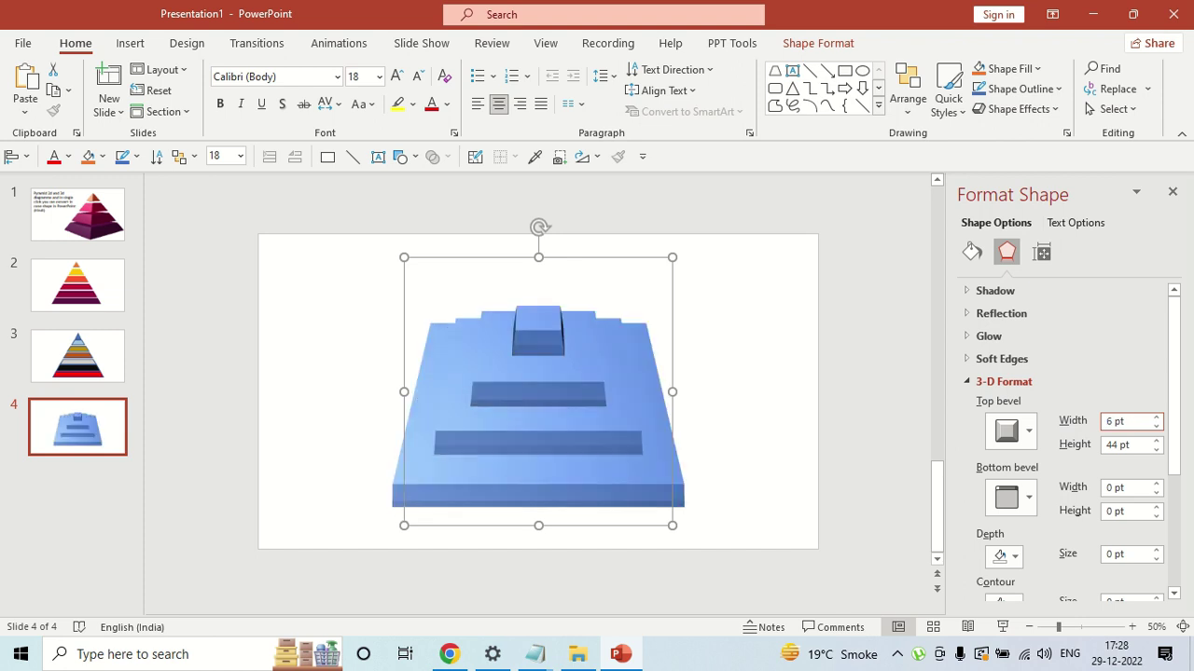
{"action": "type", "text": "6"}
{"action": "key", "text": "BackSpace"}
{"action": "type", "text": "4"}
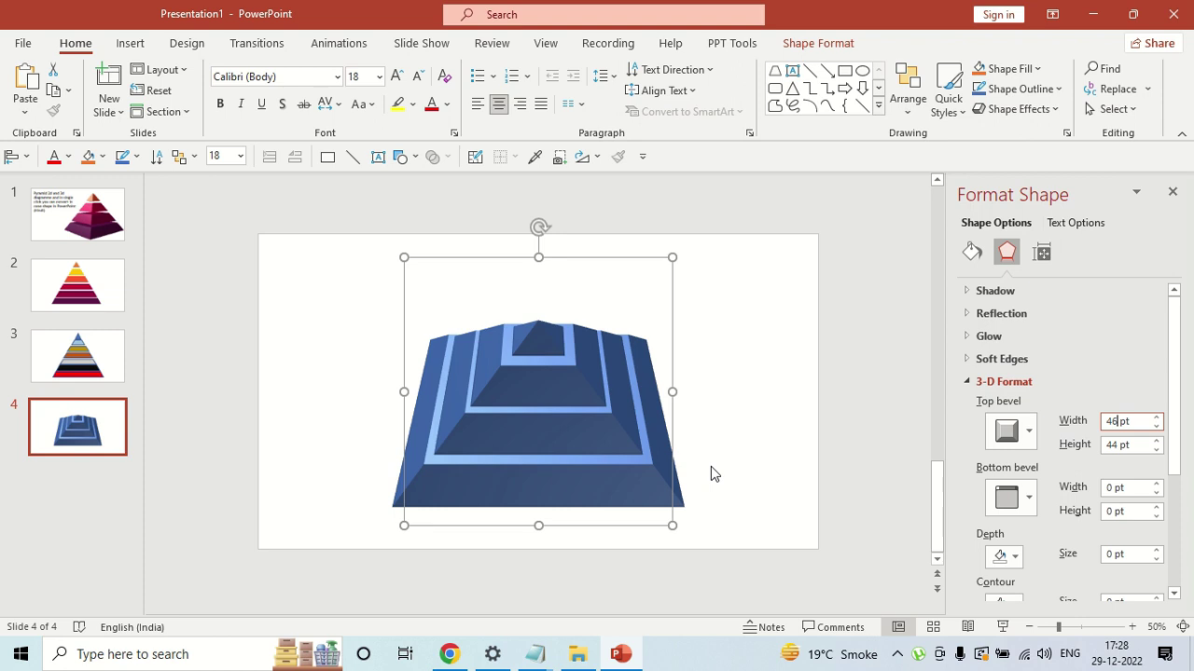
{"action": "left_click", "coordinate": [109, 236]}
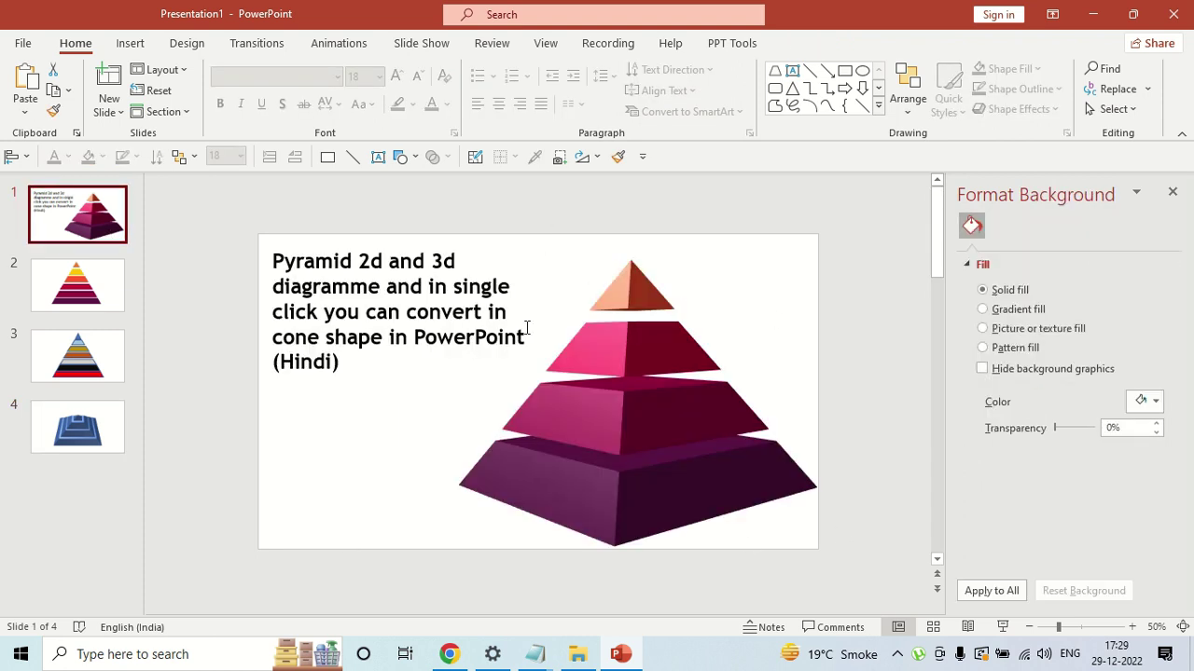
Return to slide 4, select the blue pyramid and show its 3-D Rotation settings
{"action": "left_click", "coordinate": [89, 434]}
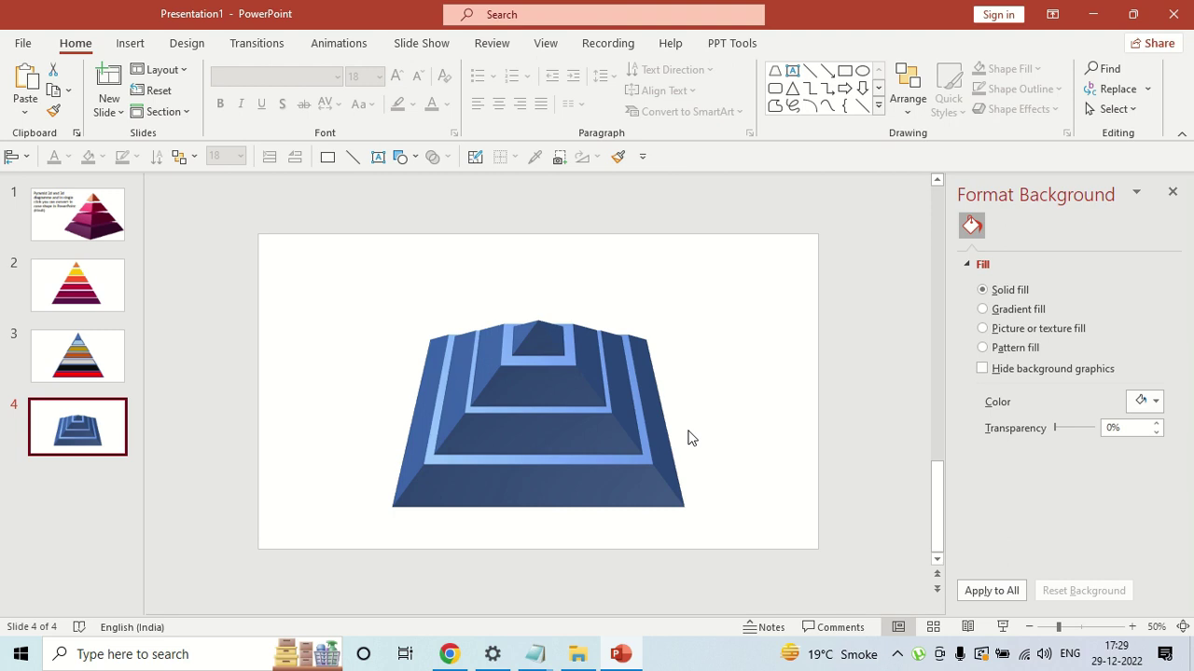
{"action": "left_click", "coordinate": [616, 350]}
{"action": "left_click", "coordinate": [1006, 252]}
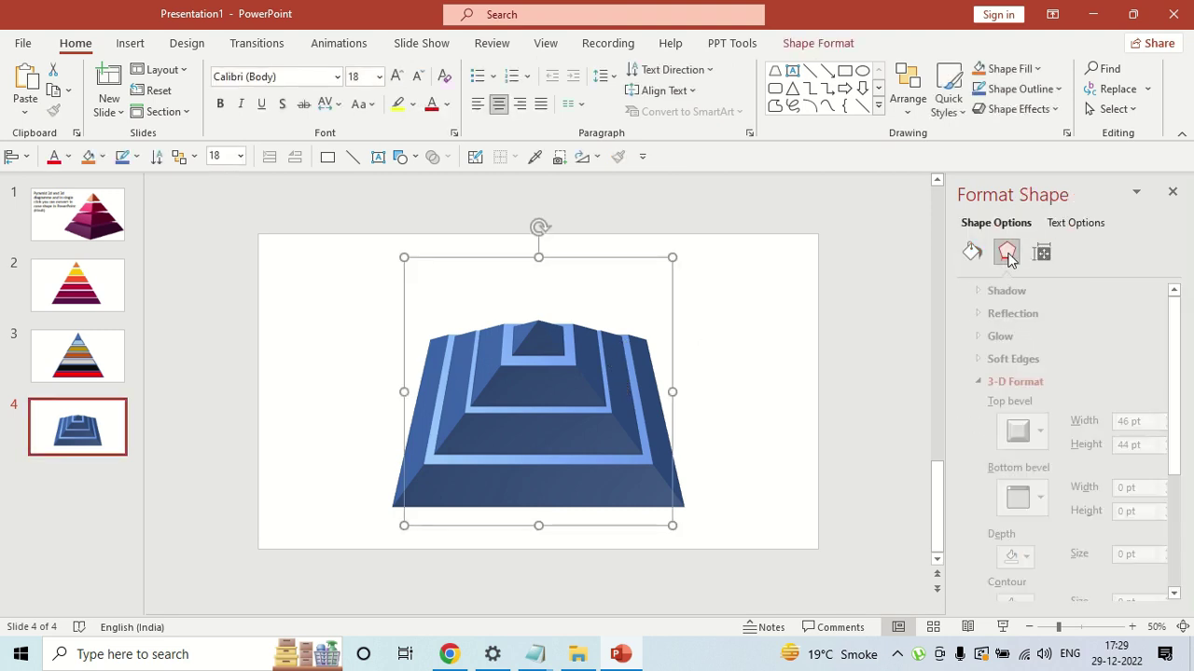
{"action": "mouse_move", "coordinate": [1180, 346]}
{"action": "left_mouse_down"}
{"action": "mouse_move", "coordinate": [1186, 419]}
{"action": "mouse_move", "coordinate": [1106, 598]}
{"action": "left_mouse_up"}
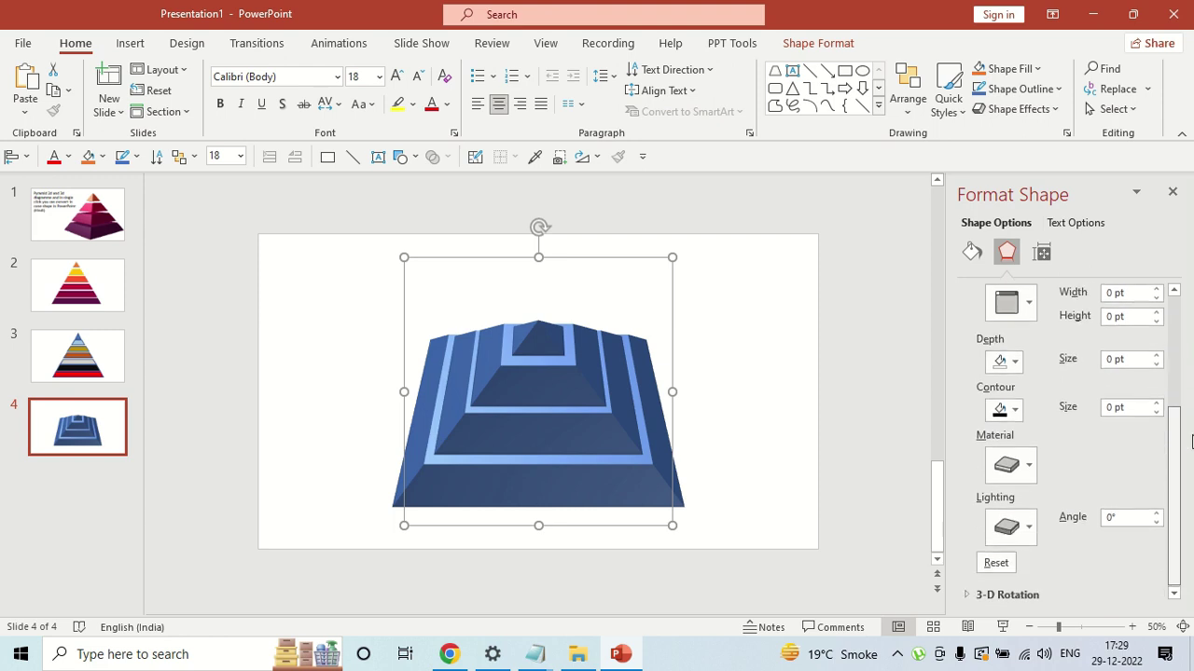
{"action": "left_click", "coordinate": [1051, 595]}
{"action": "left_click_drag", "start_coordinate": [1178, 447], "coordinate": [1180, 541]}
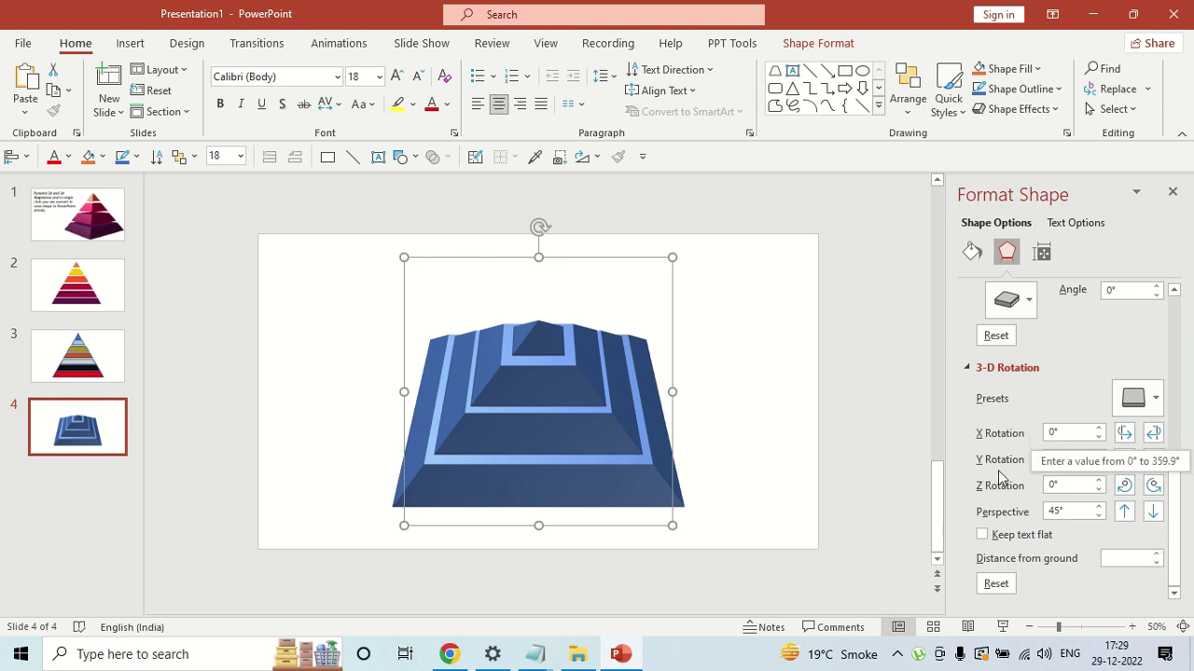
Nudge the rotation to X 295.5°, Y 319.8°, Z 70.1° so the pyramid stands upright
{"action": "left_click", "coordinate": [1125, 435]}
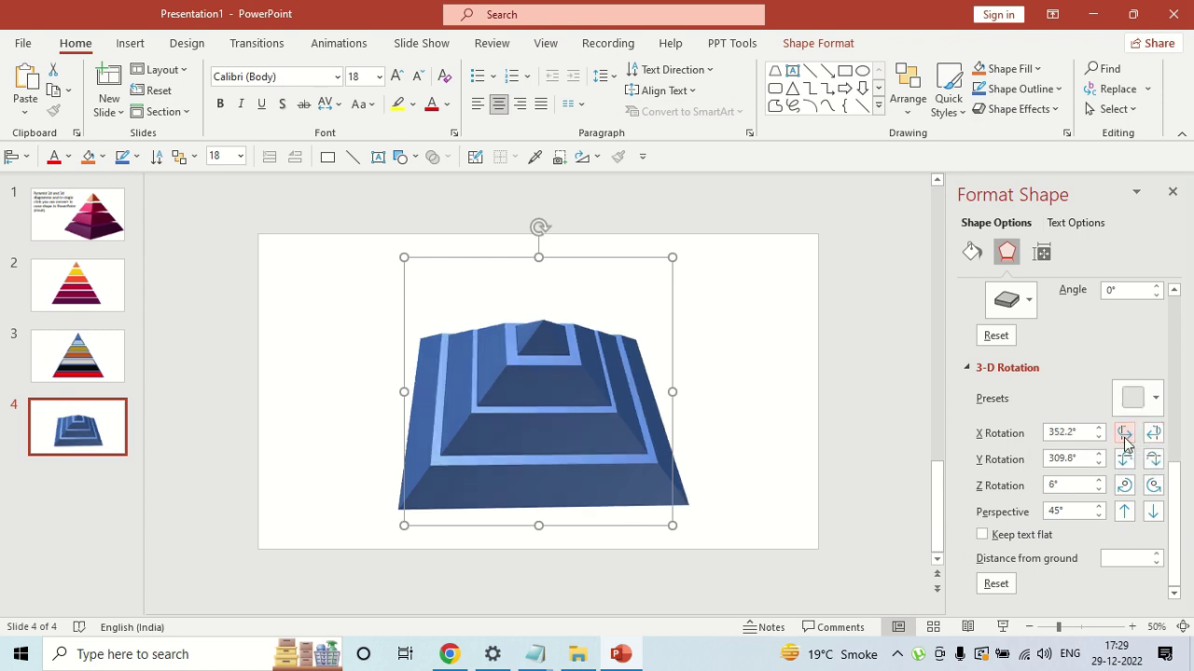
{"action": "left_click", "coordinate": [1125, 434]}
{"action": "left_click", "coordinate": [1124, 435]}
{"action": "left_click", "coordinate": [1125, 434]}
{"action": "left_click", "coordinate": [1125, 434]}
{"action": "left_click", "coordinate": [1125, 434]}
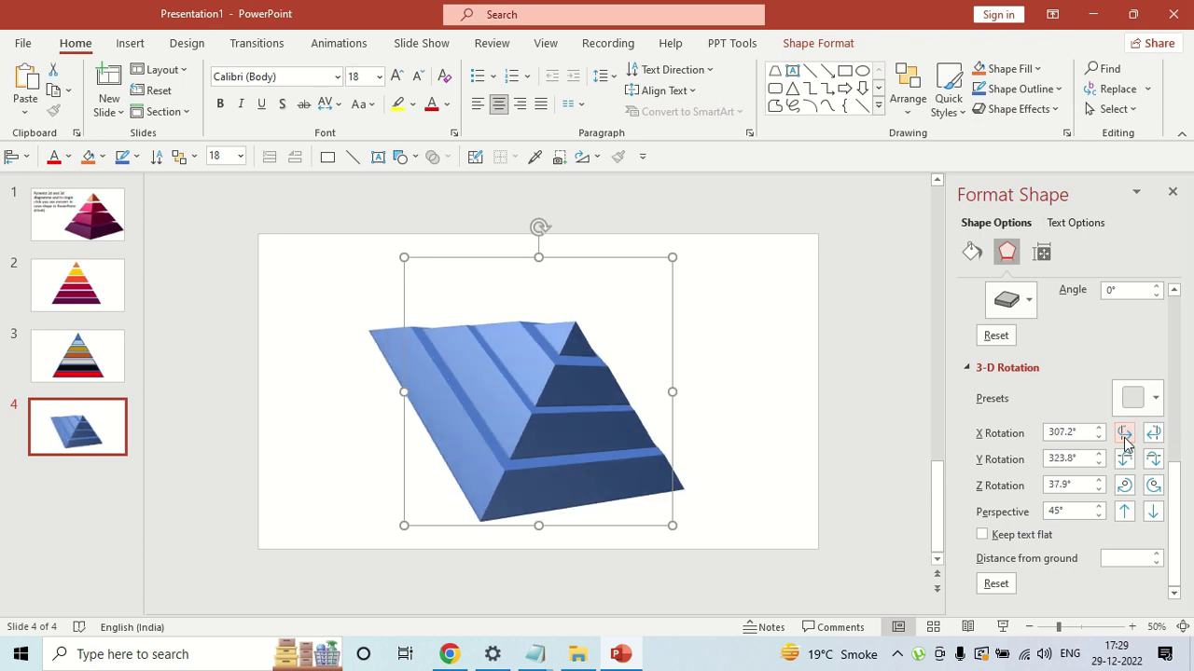
{"action": "left_click", "coordinate": [1124, 486]}
{"action": "left_click", "coordinate": [1153, 486]}
{"action": "left_click", "coordinate": [1153, 485]}
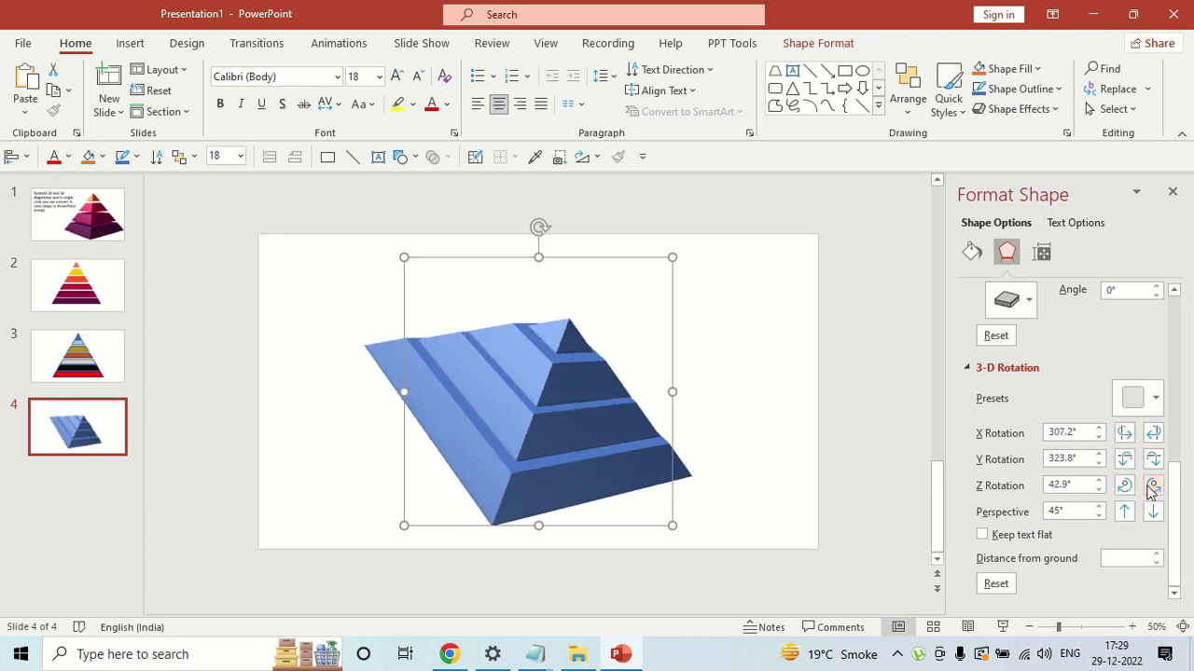
{"action": "left_click", "coordinate": [1153, 486]}
{"action": "left_click", "coordinate": [1153, 486]}
{"action": "left_click", "coordinate": [1152, 486]}
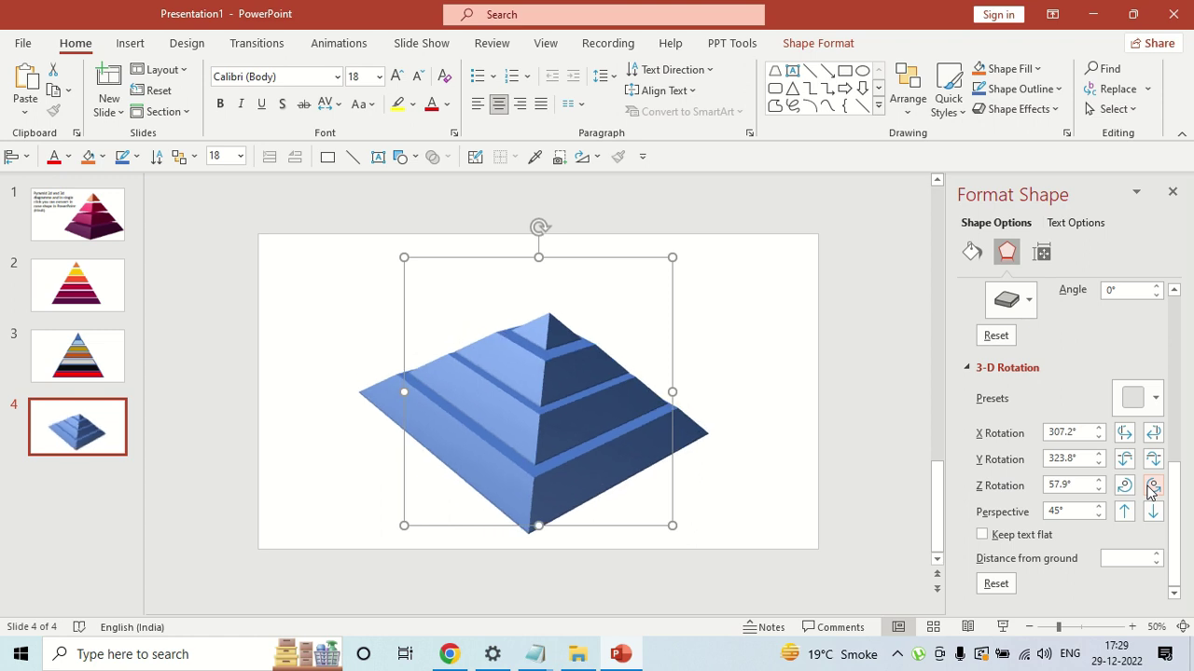
{"action": "left_click", "coordinate": [1153, 486]}
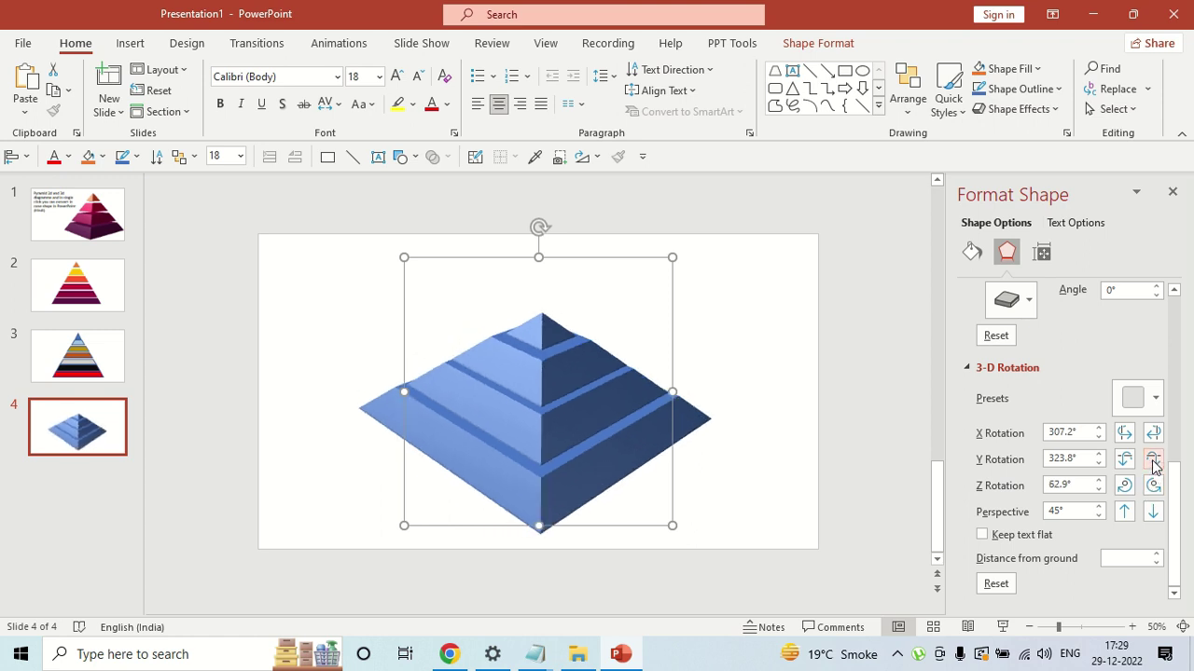
{"action": "left_click", "coordinate": [1152, 460]}
{"action": "left_click", "coordinate": [1153, 460]}
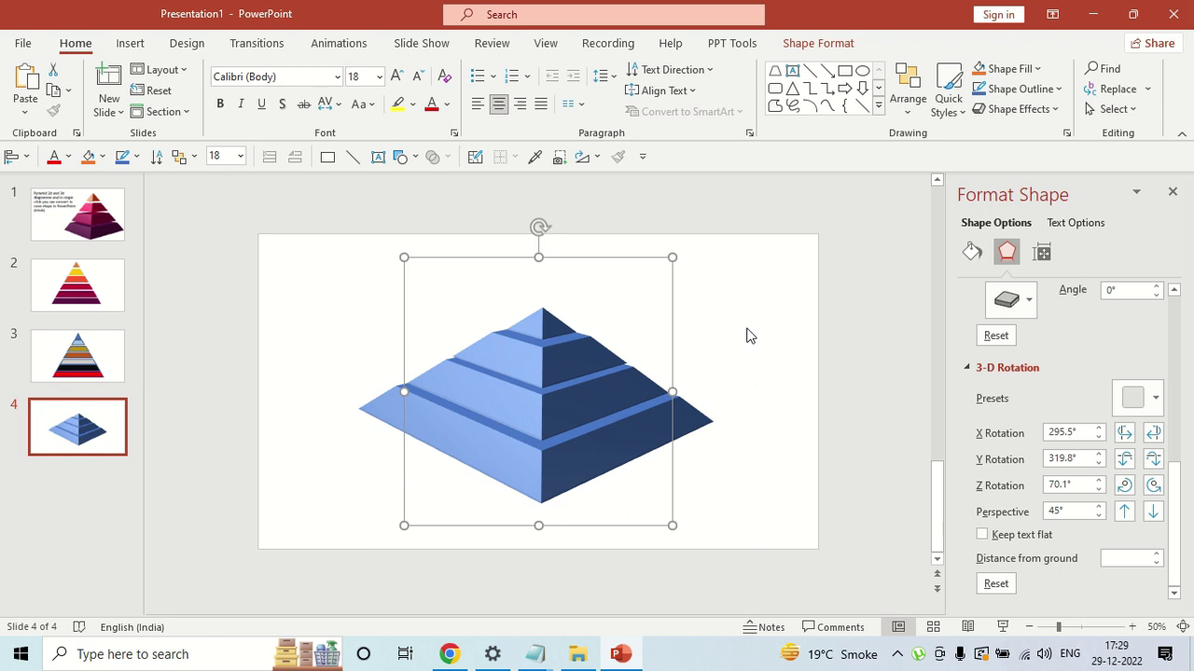
{"action": "left_click", "coordinate": [746, 336]}
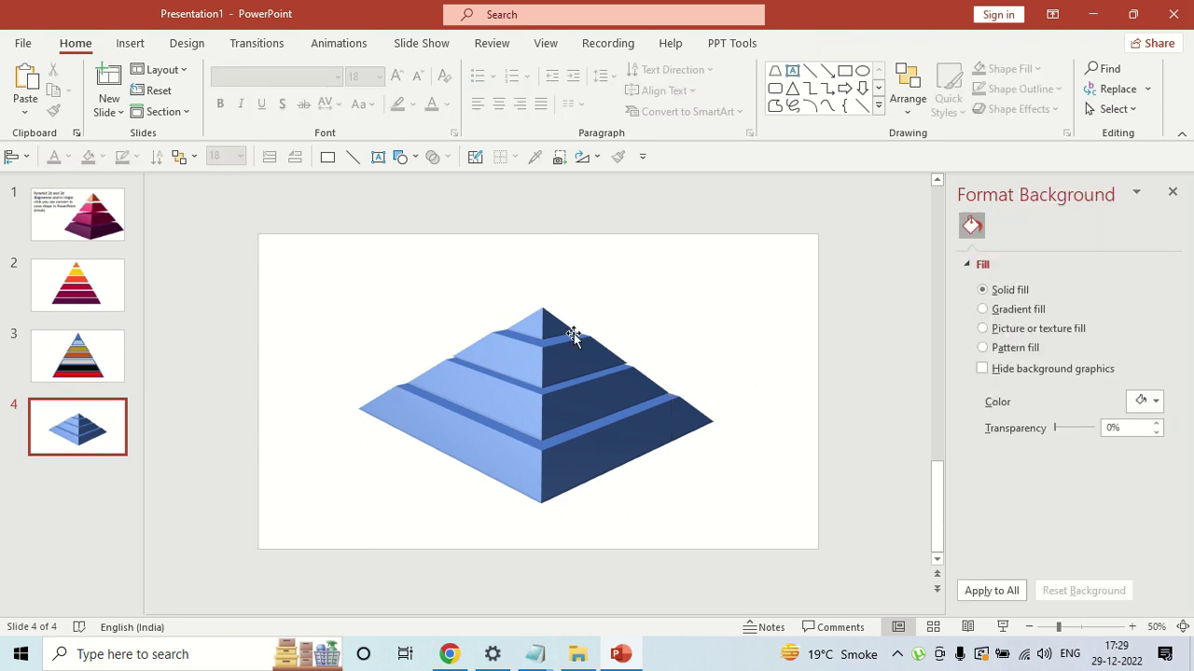
Remove the outline from the whole pyramid
{"action": "left_click_drag", "start_coordinate": [311, 277], "coordinate": [808, 565]}
{"action": "left_click", "coordinate": [988, 424]}
{"action": "left_click", "coordinate": [987, 447]}
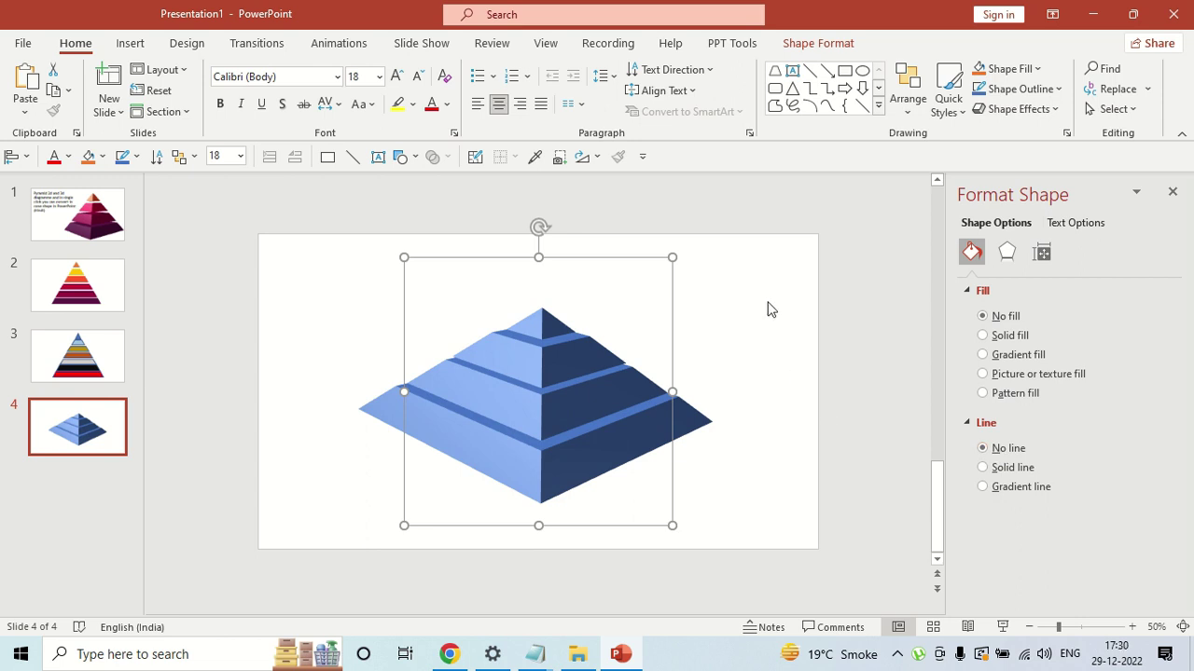
{"action": "left_click", "coordinate": [770, 309]}
{"action": "left_click", "coordinate": [593, 450]}
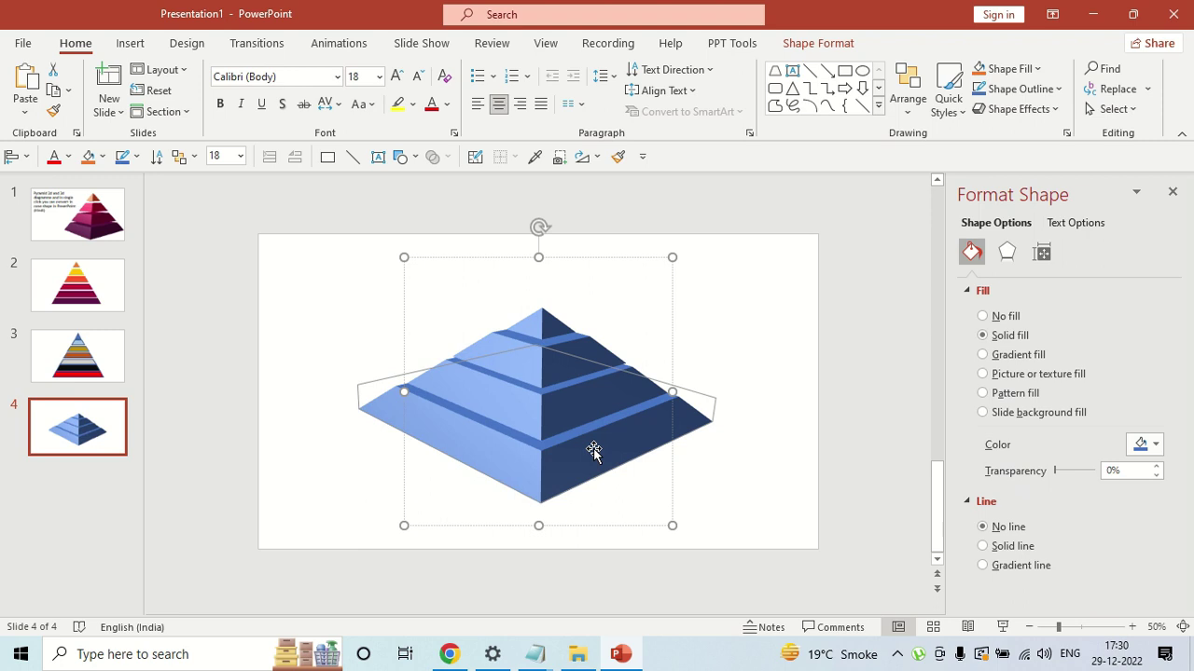
Copy slide 2's colour strip onto slide 4, above the pyramid's right side
{"action": "left_click", "coordinate": [87, 280]}
{"action": "left_click", "coordinate": [712, 230]}
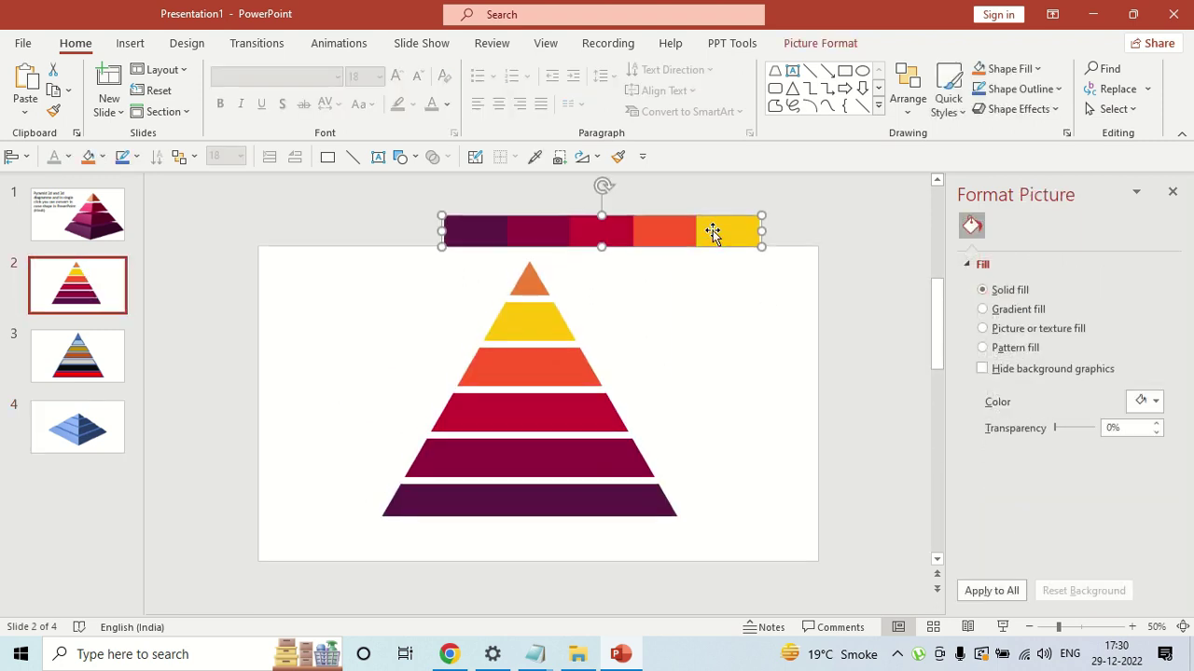
{"action": "left_click", "coordinate": [78, 427]}
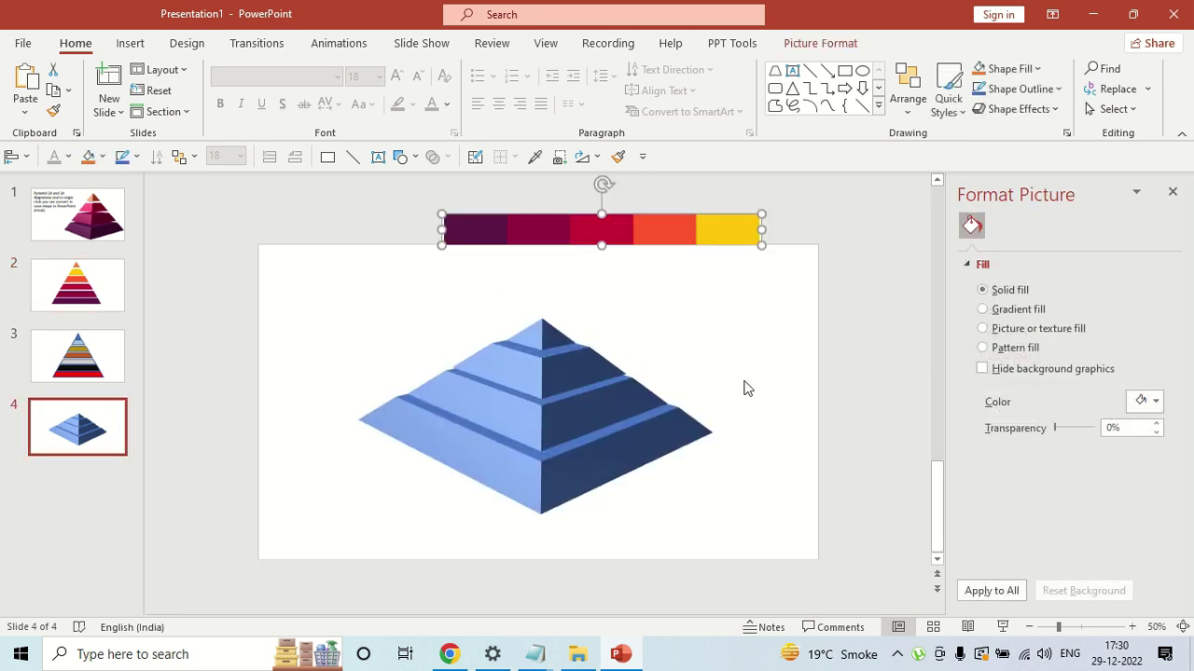
{"action": "left_click_drag", "start_coordinate": [650, 234], "coordinate": [775, 269]}
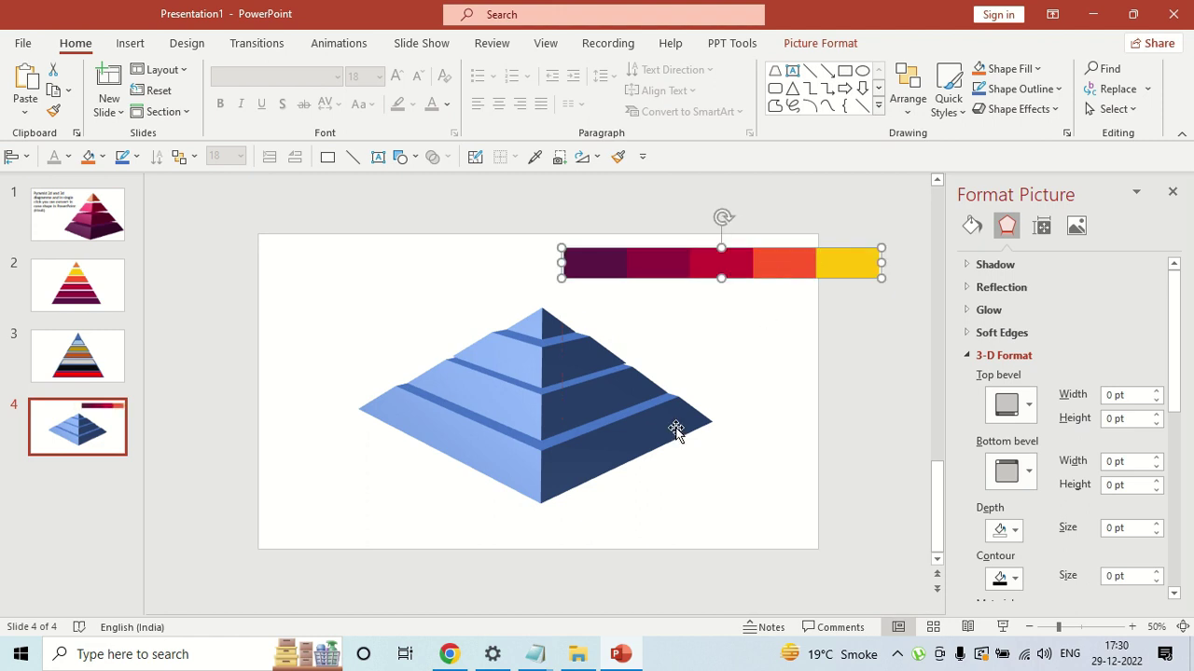
{"action": "left_click", "coordinate": [612, 366]}
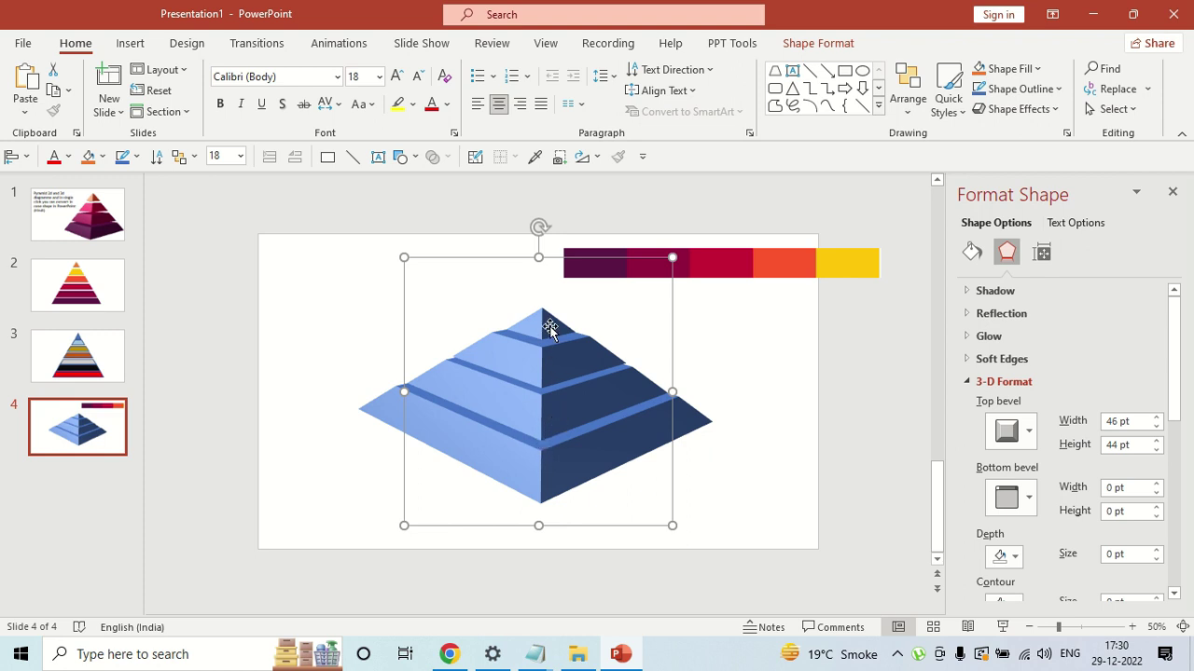
Set the selected tier's distance from ground to 50 pt and the apex's to 300 pt
{"action": "scroll", "coordinate": [1173, 431], "scroll_direction": "down", "scroll_amount": 1}
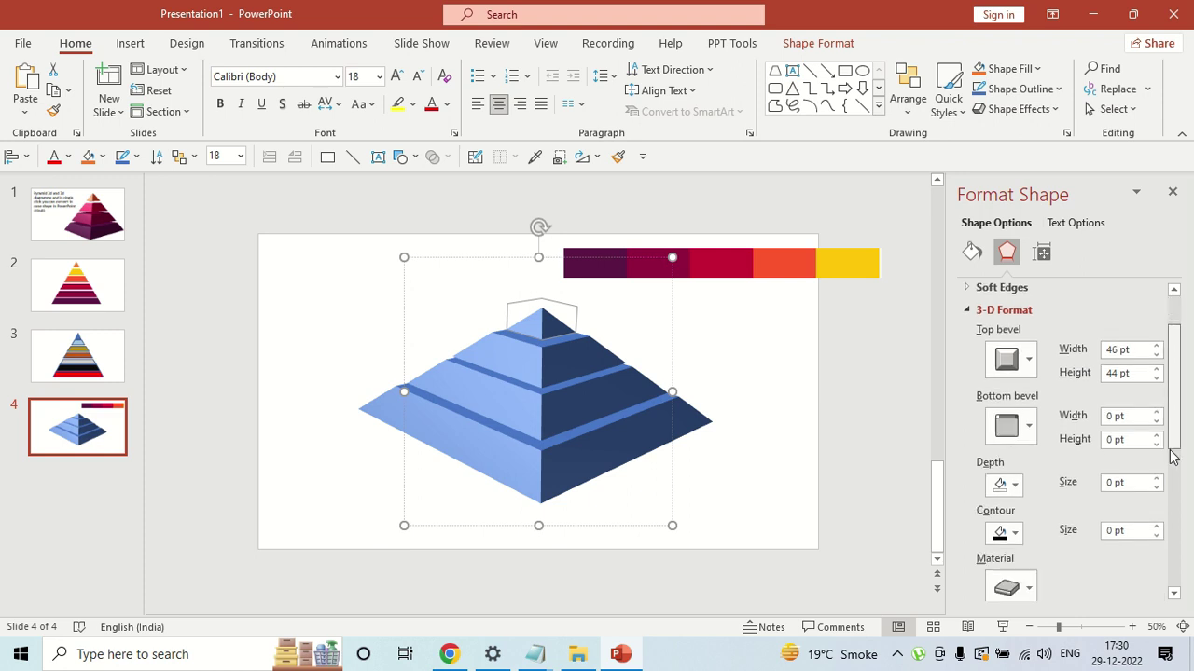
{"action": "left_click_drag", "start_coordinate": [1173, 431], "coordinate": [1171, 588]}
{"action": "left_click", "coordinate": [1123, 557]}
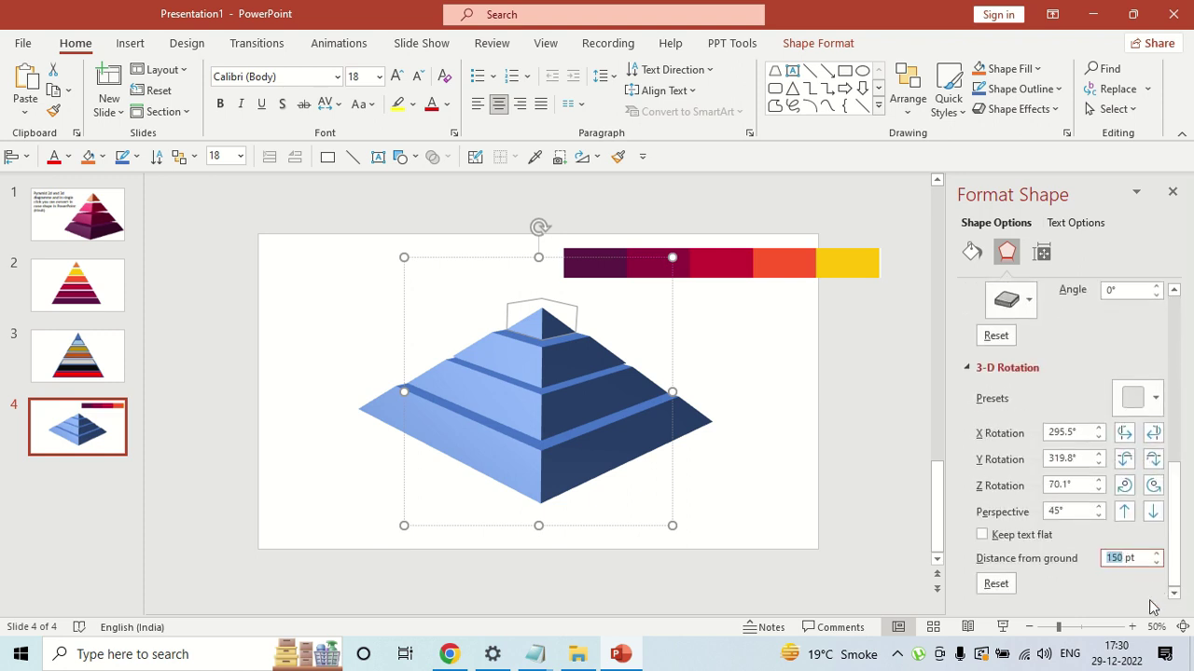
{"action": "type", "text": "50"}
{"action": "key", "text": "Return"}
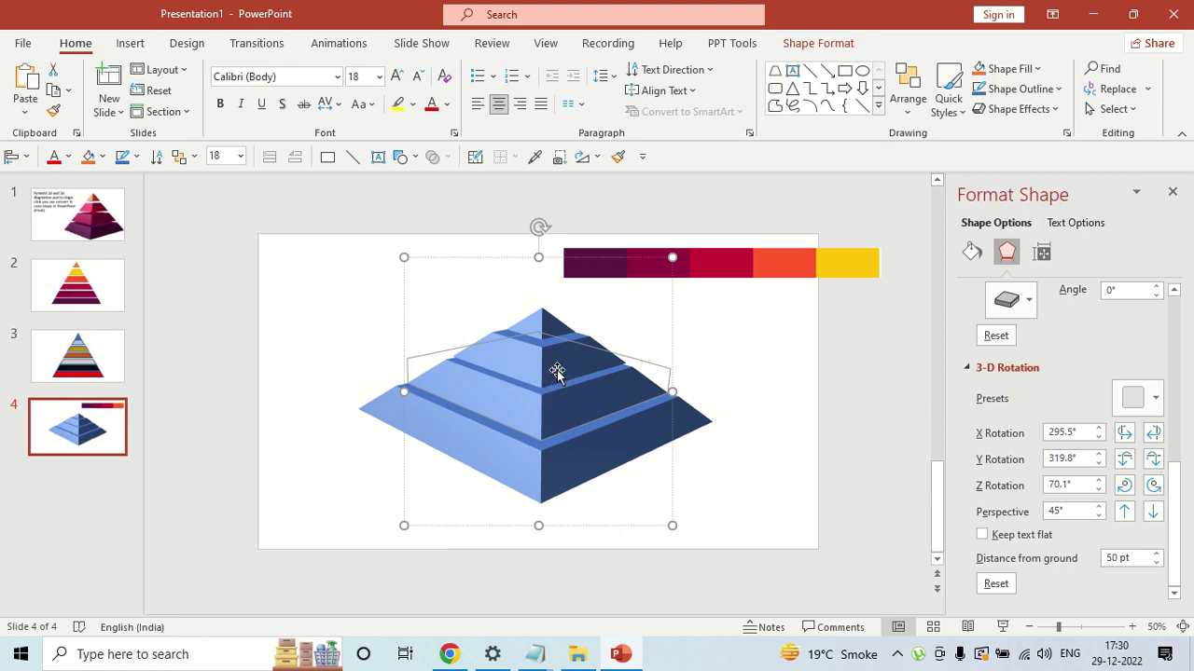
{"action": "left_click", "coordinate": [552, 326]}
{"action": "type", "text": "150"}
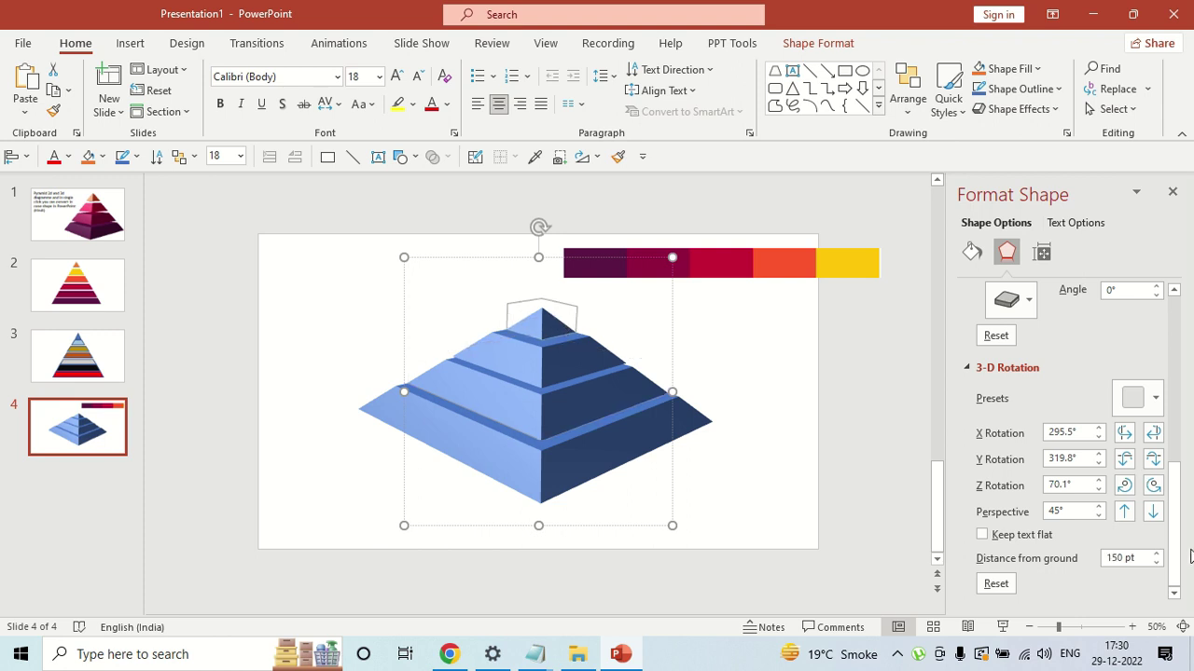
{"action": "double_click", "coordinate": [1119, 557]}
{"action": "type", "text": "300"}
{"action": "key", "text": "Return"}
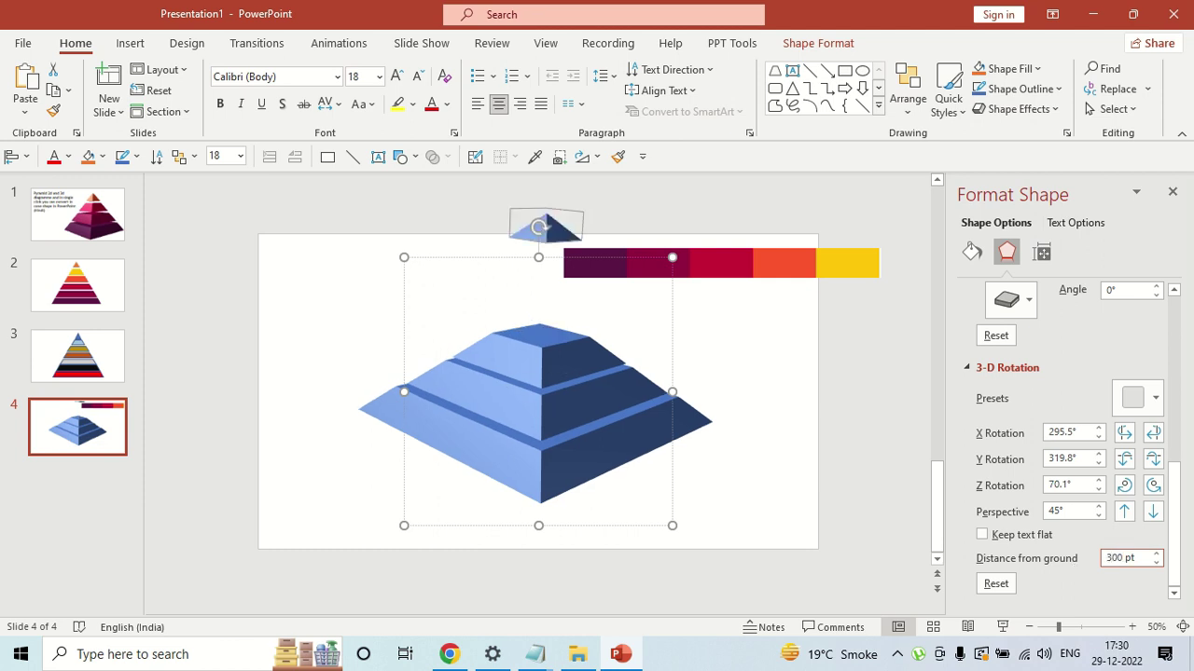
Raise the next tiers to 200 and 100 pt and move the colour strip further right
{"action": "left_click", "coordinate": [562, 366]}
{"action": "double_click", "coordinate": [1119, 558]}
{"action": "type", "text": "200"}
{"action": "key", "text": "Return"}
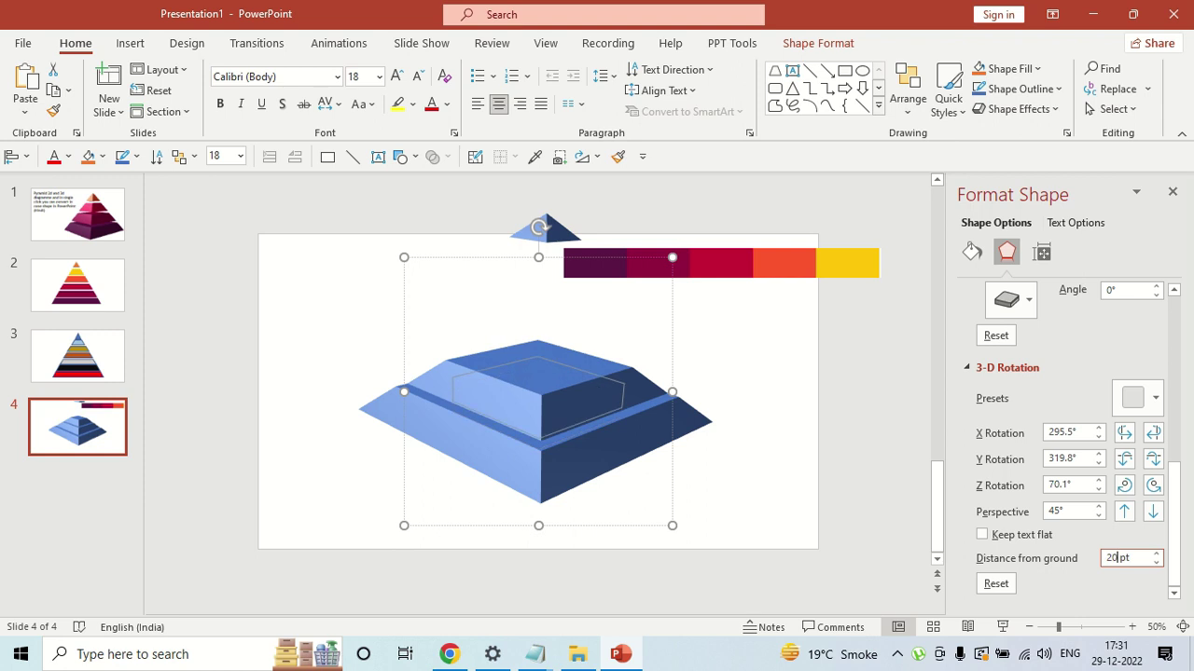
{"action": "left_click", "coordinate": [595, 414]}
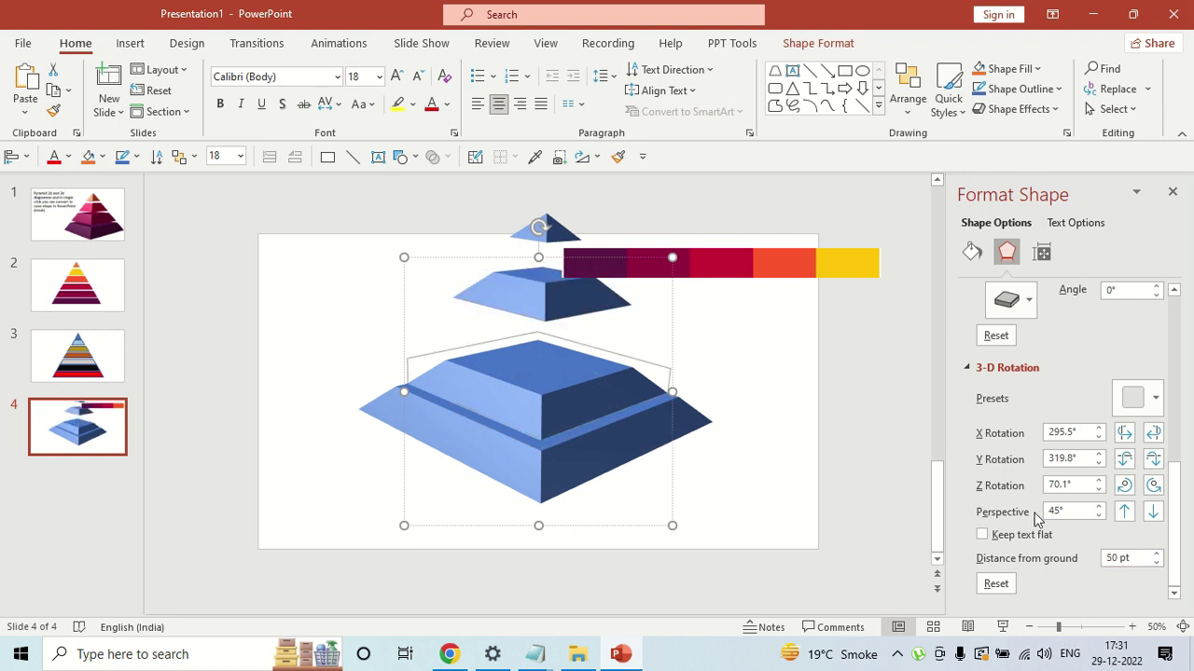
{"action": "double_click", "coordinate": [1112, 558]}
{"action": "type", "text": "100"}
{"action": "key", "text": "Return"}
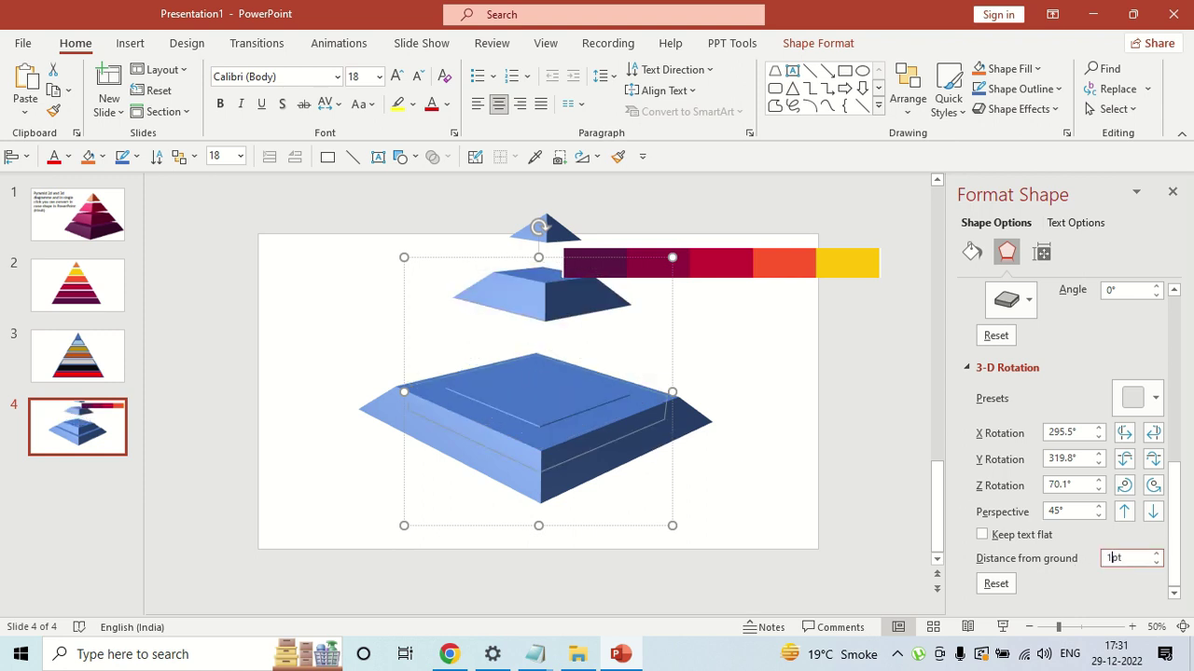
{"action": "left_click", "coordinate": [787, 271]}
{"action": "left_click_drag", "start_coordinate": [767, 267], "coordinate": [838, 254]}
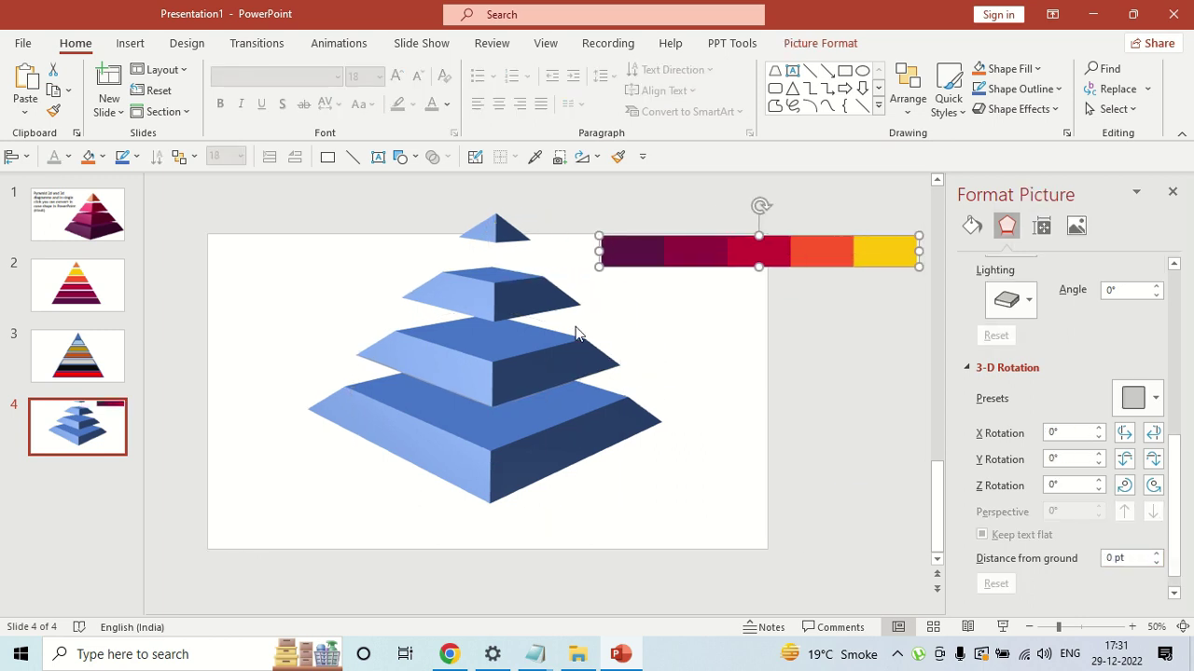
Move the pyramid lower on the slide
{"action": "left_click", "coordinate": [574, 333]}
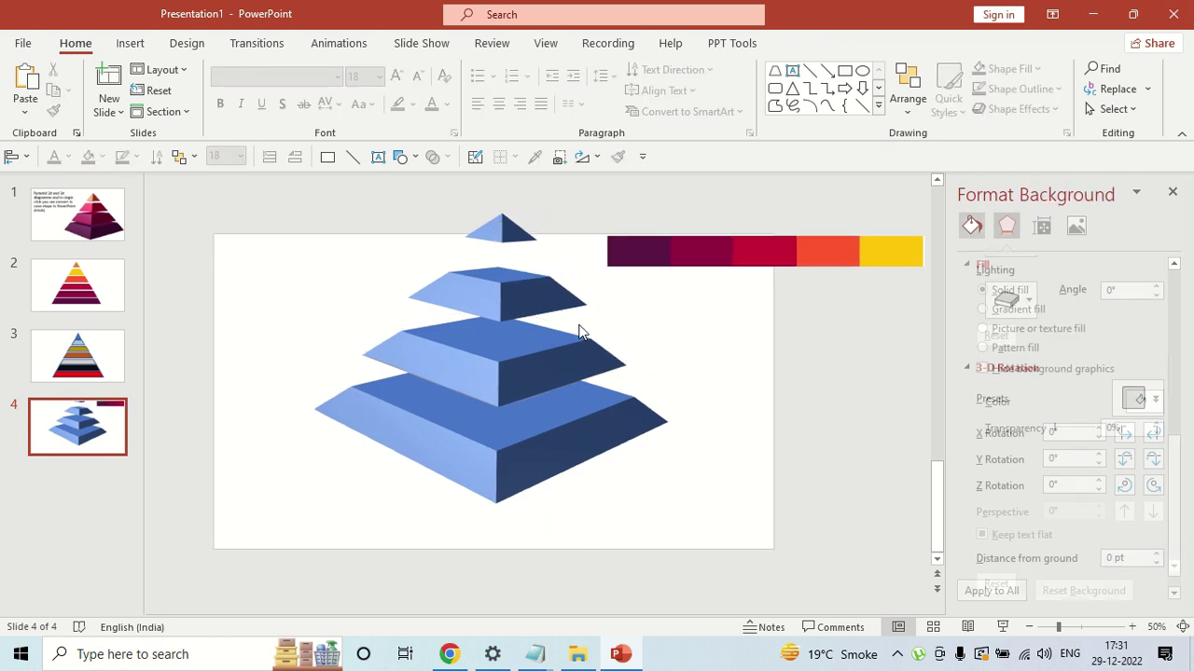
{"action": "left_click", "coordinate": [519, 287]}
{"action": "left_click_drag", "start_coordinate": [563, 264], "coordinate": [558, 298]}
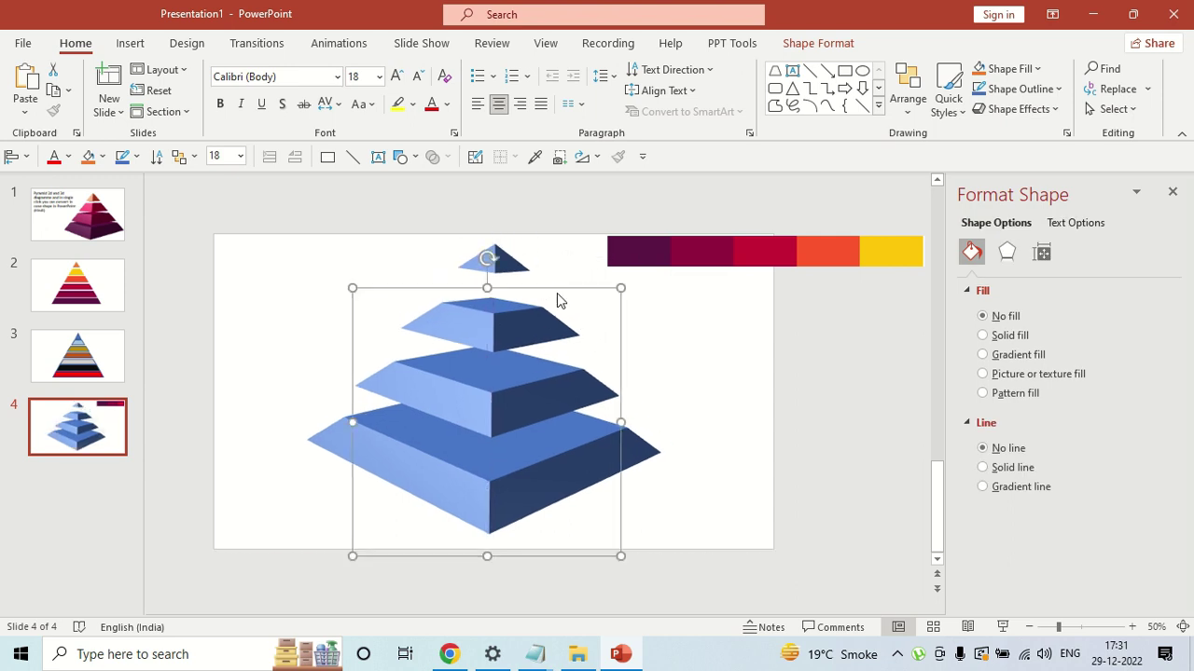
Set the top bevel to 90 pt high and 56 pt wide, then select all tiers
{"action": "left_click", "coordinate": [1008, 254]}
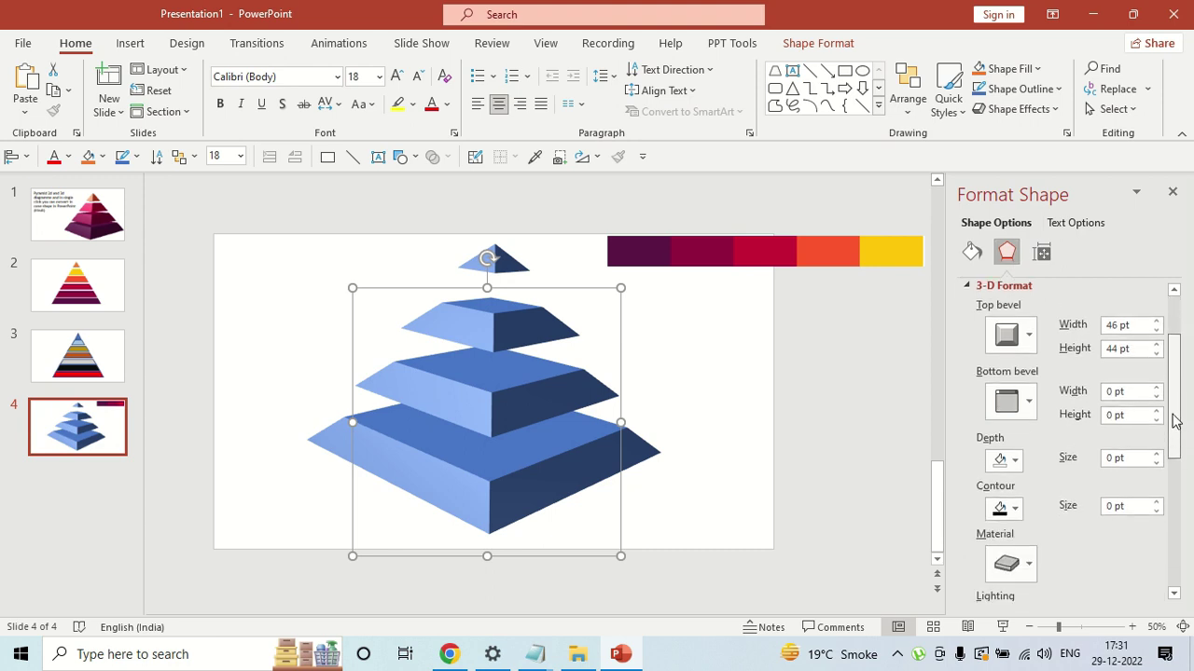
{"action": "left_click_drag", "start_coordinate": [1180, 384], "coordinate": [1173, 388]}
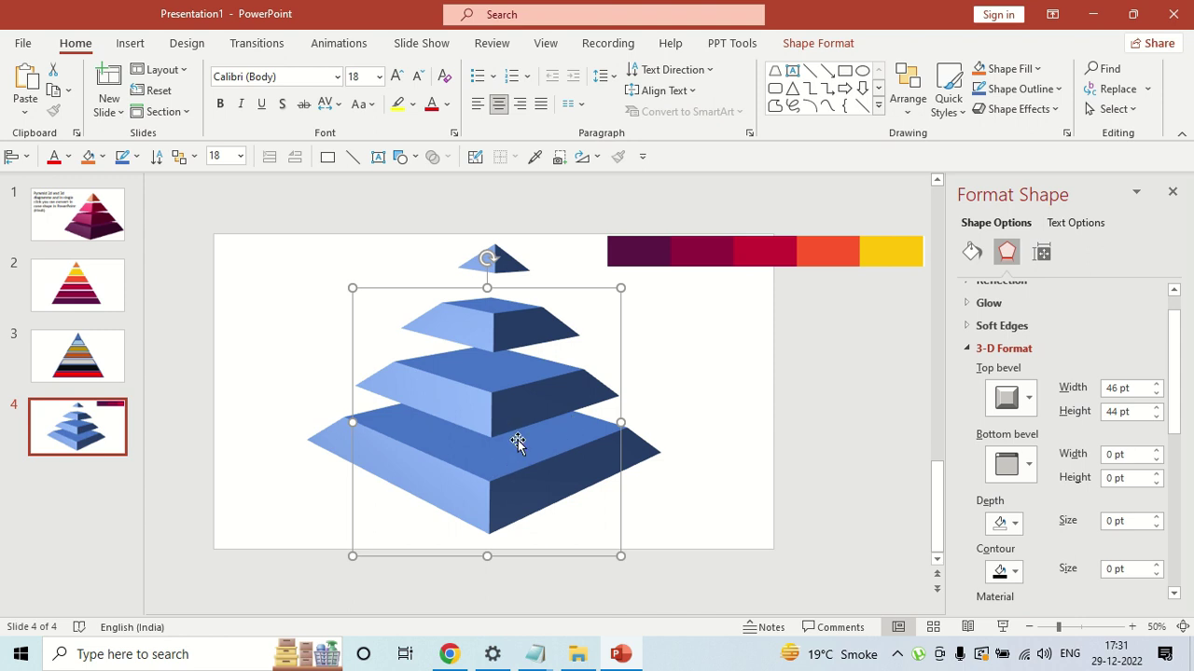
{"action": "left_click", "coordinate": [1116, 413]}
{"action": "left_click_drag", "start_coordinate": [1116, 412], "coordinate": [1098, 420]}
{"action": "type", "text": "9"}
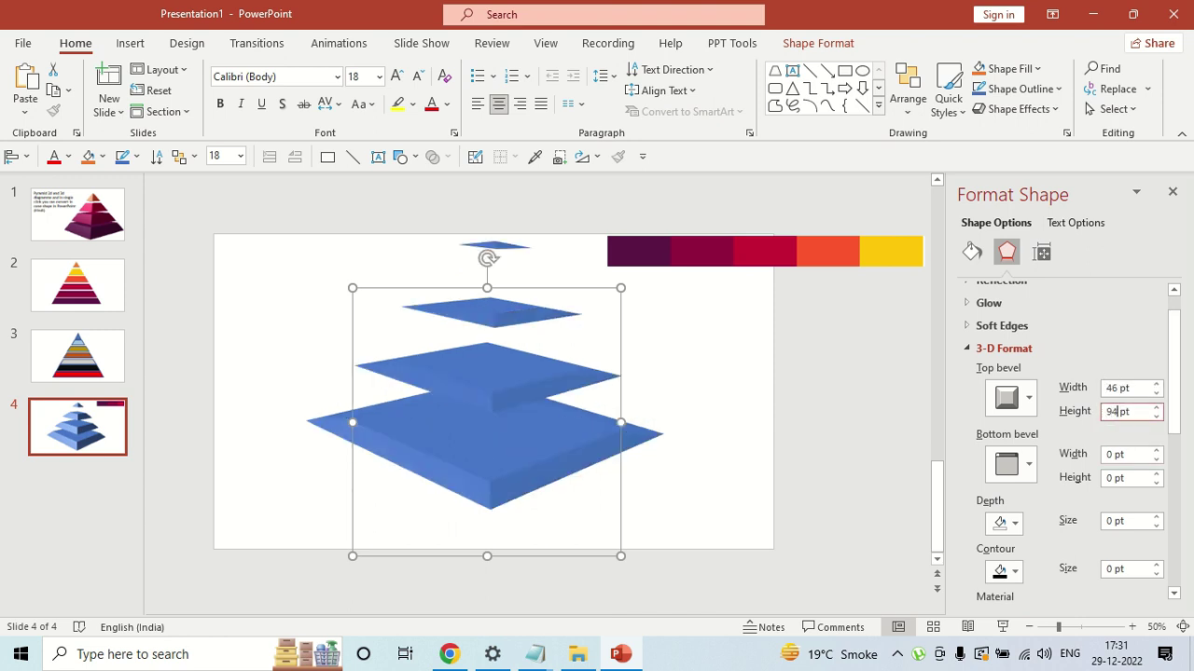
{"action": "type", "text": "4"}
{"action": "key", "text": "BackSpace"}
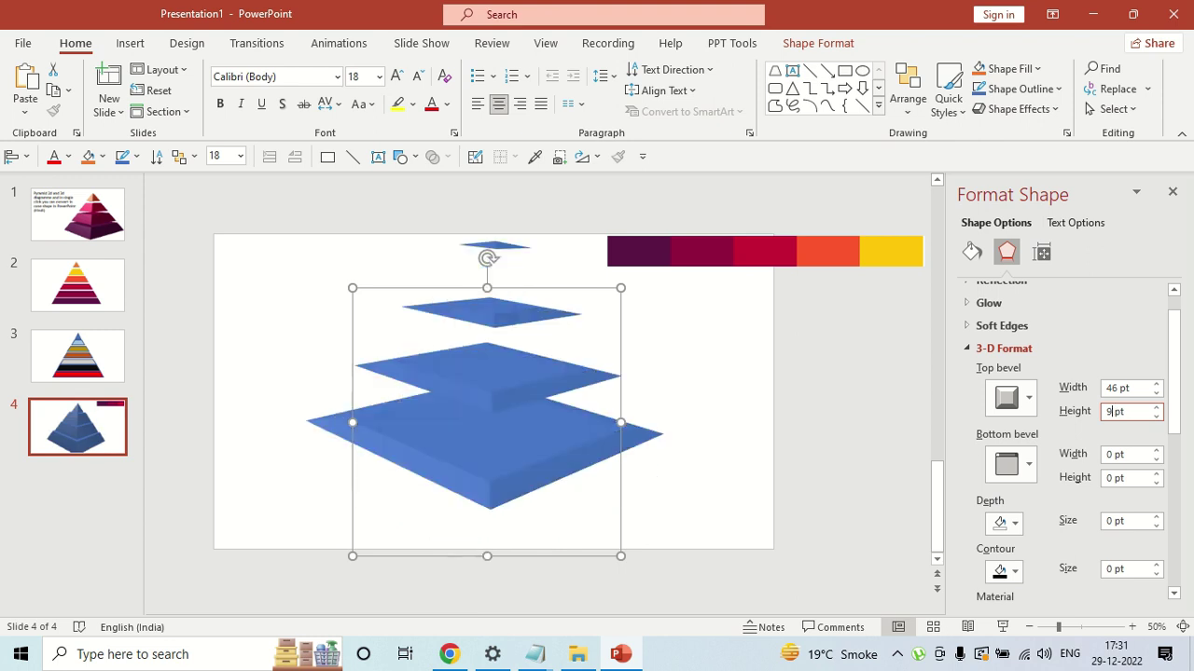
{"action": "type", "text": "0"}
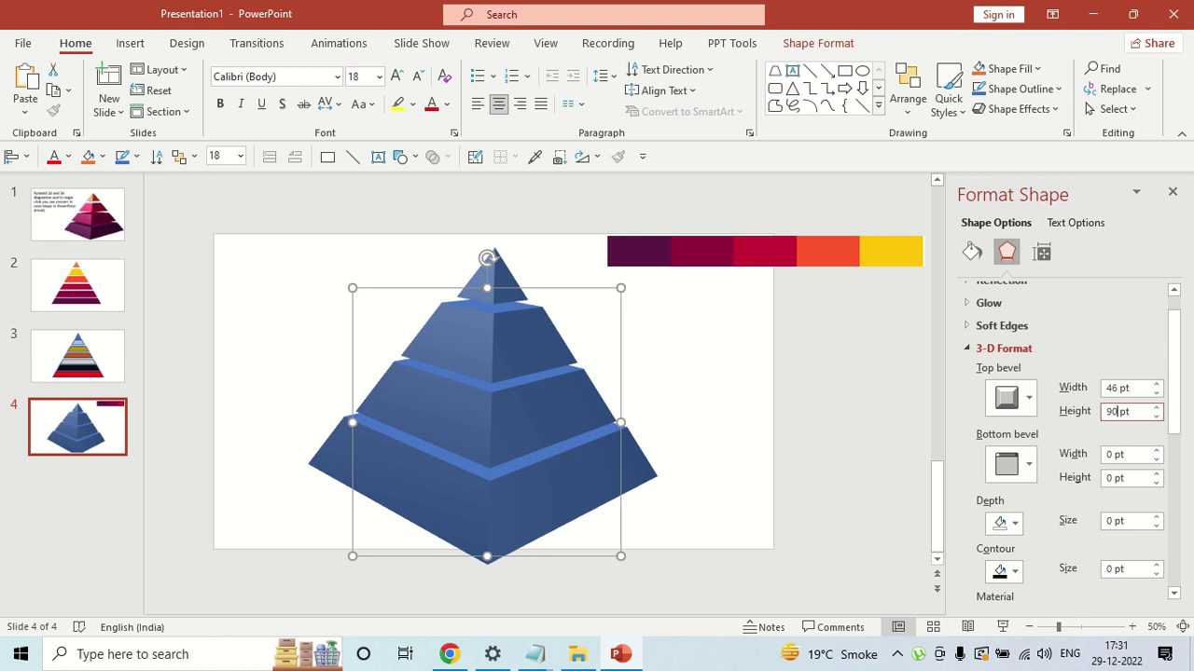
{"action": "double_click", "coordinate": [1117, 391]}
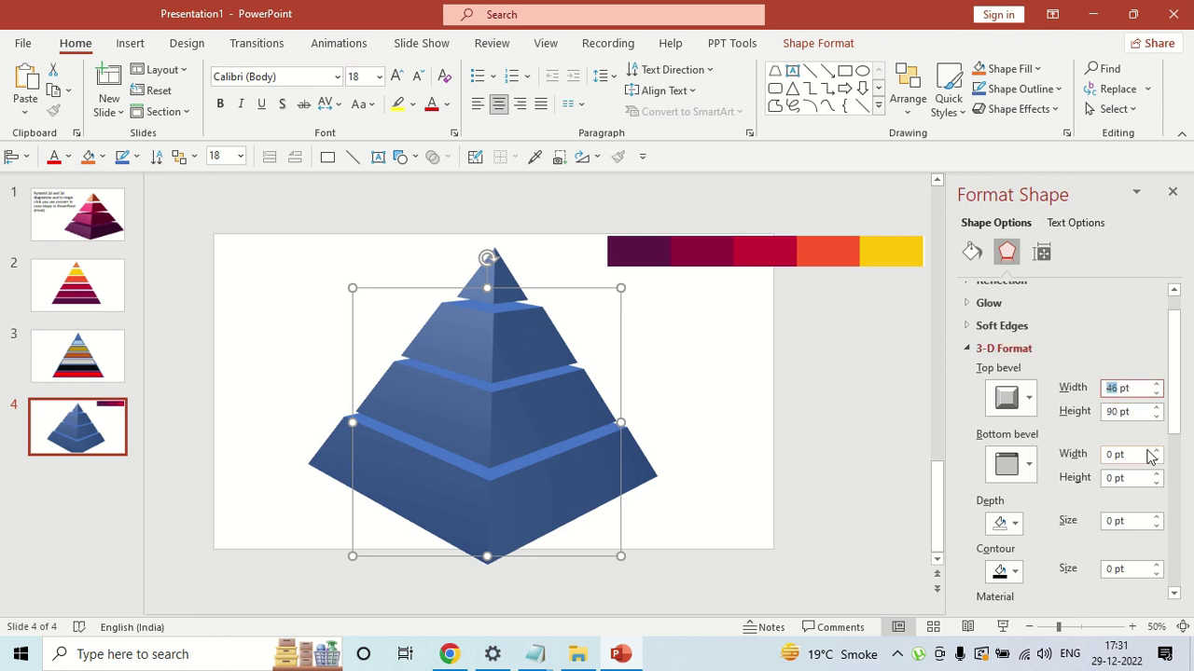
{"action": "type", "text": "56"}
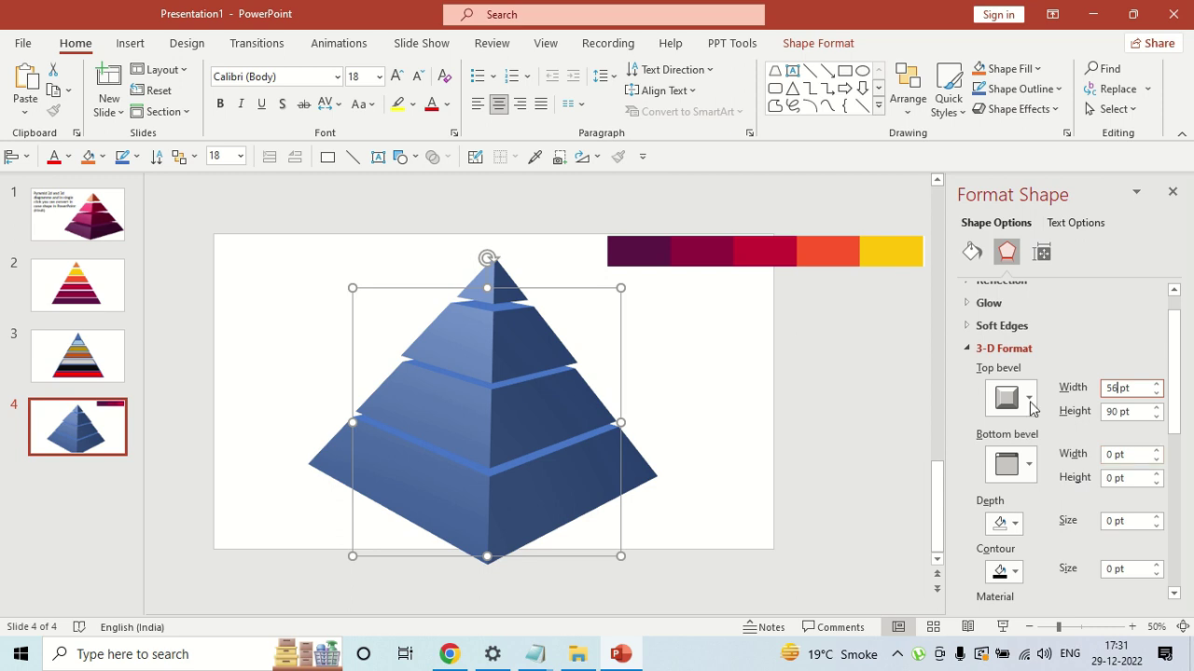
{"action": "left_click", "coordinate": [836, 390]}
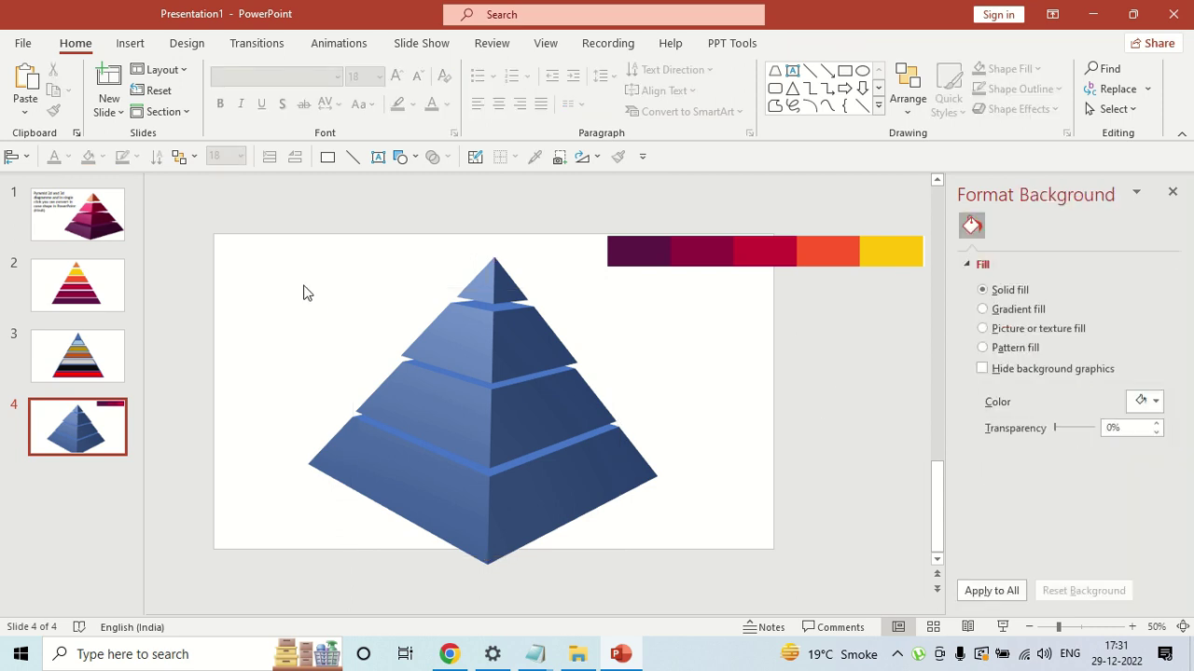
{"action": "left_click_drag", "start_coordinate": [263, 221], "coordinate": [724, 597]}
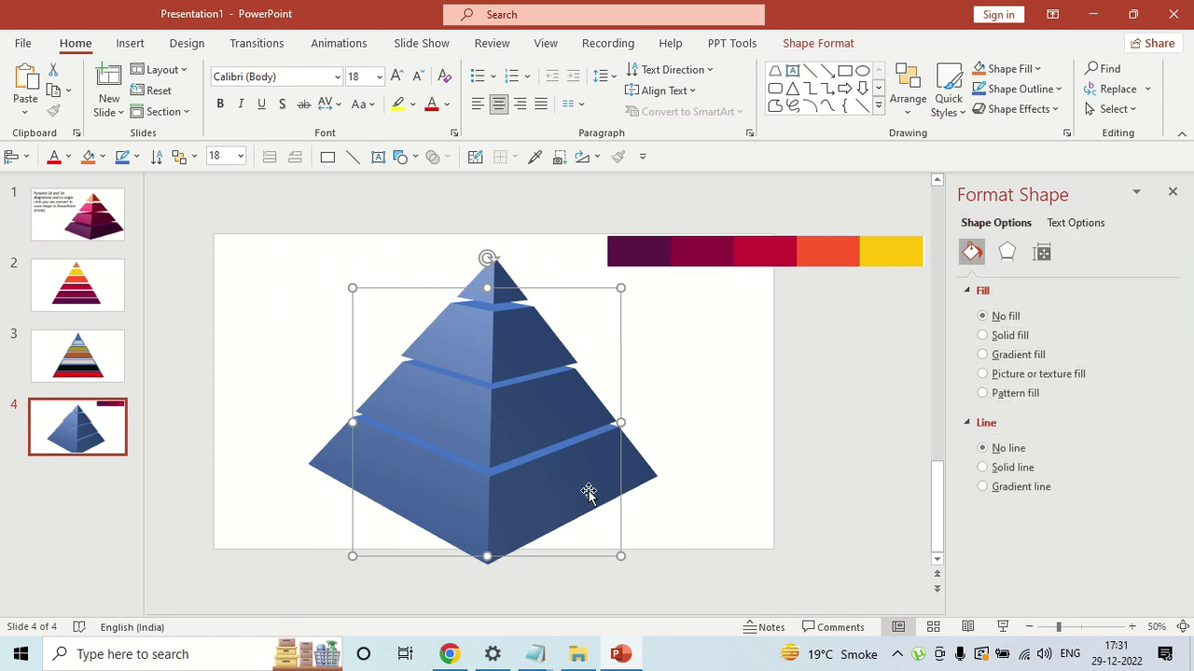
Nudge the pyramid up-left and eyedrop the strip's dark maroon onto its bottom tier
{"action": "left_click_drag", "start_coordinate": [582, 481], "coordinate": [572, 458]}
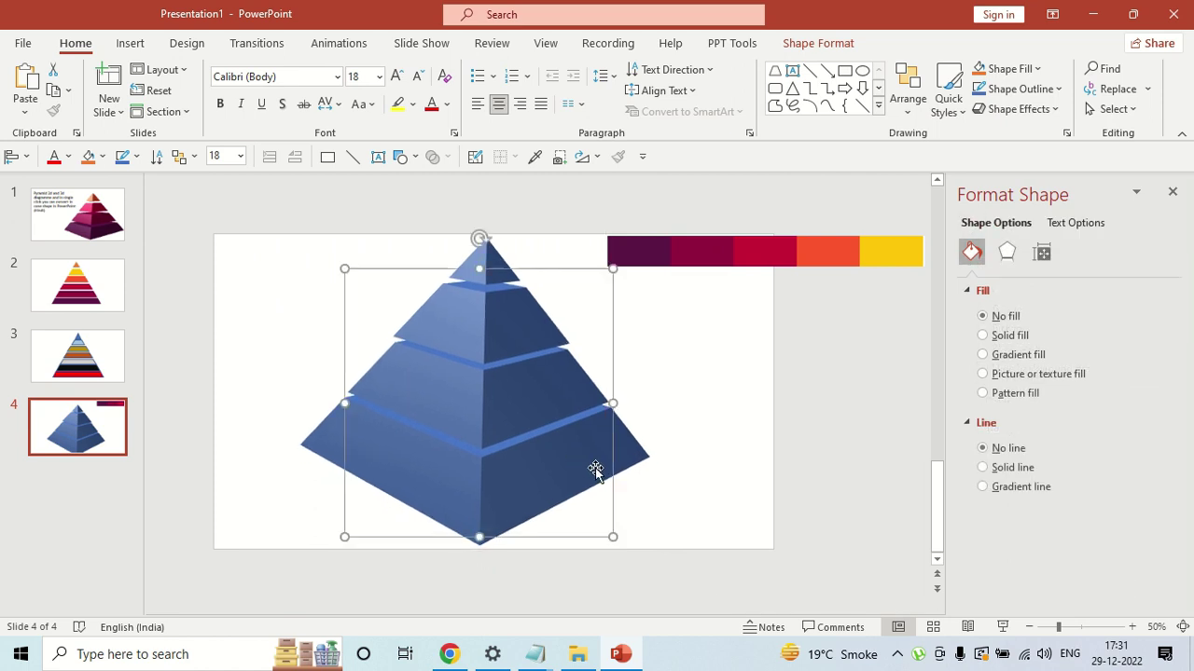
{"action": "left_click", "coordinate": [829, 407]}
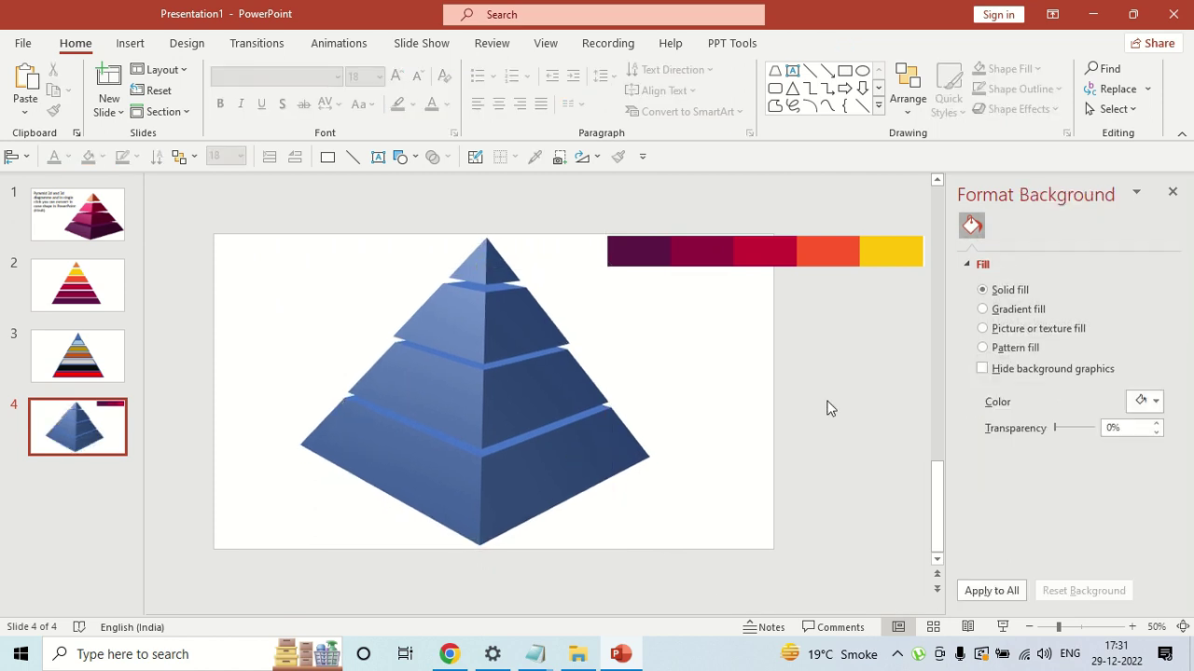
{"action": "left_click", "coordinate": [569, 464]}
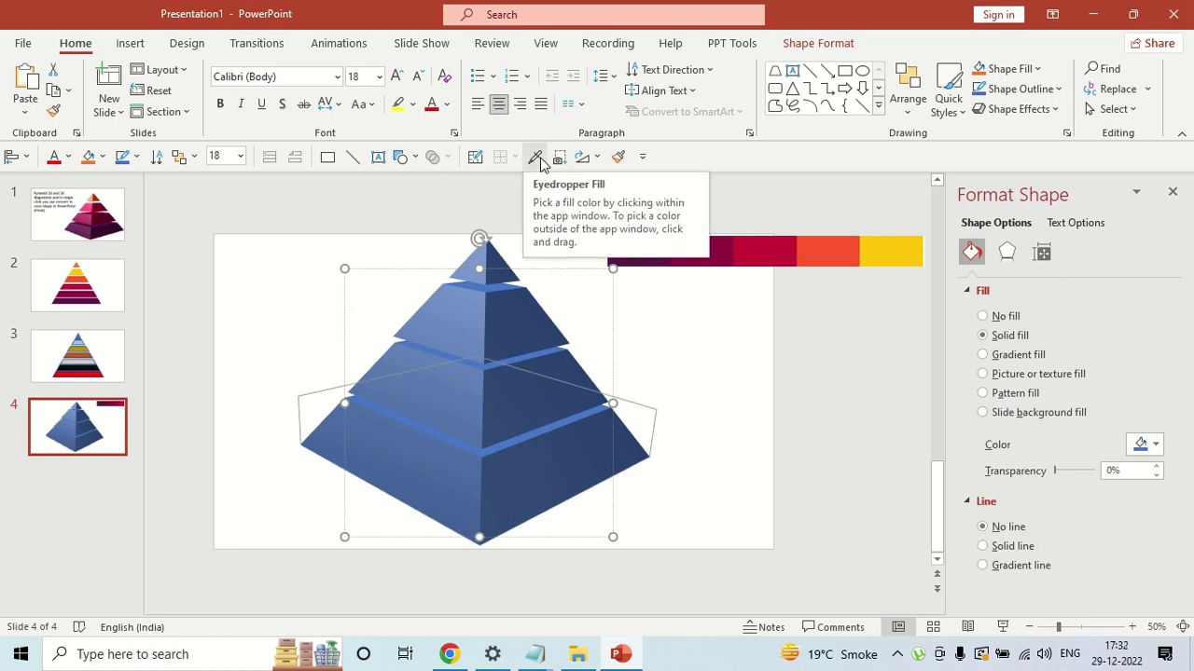
{"action": "left_click", "coordinate": [1154, 445]}
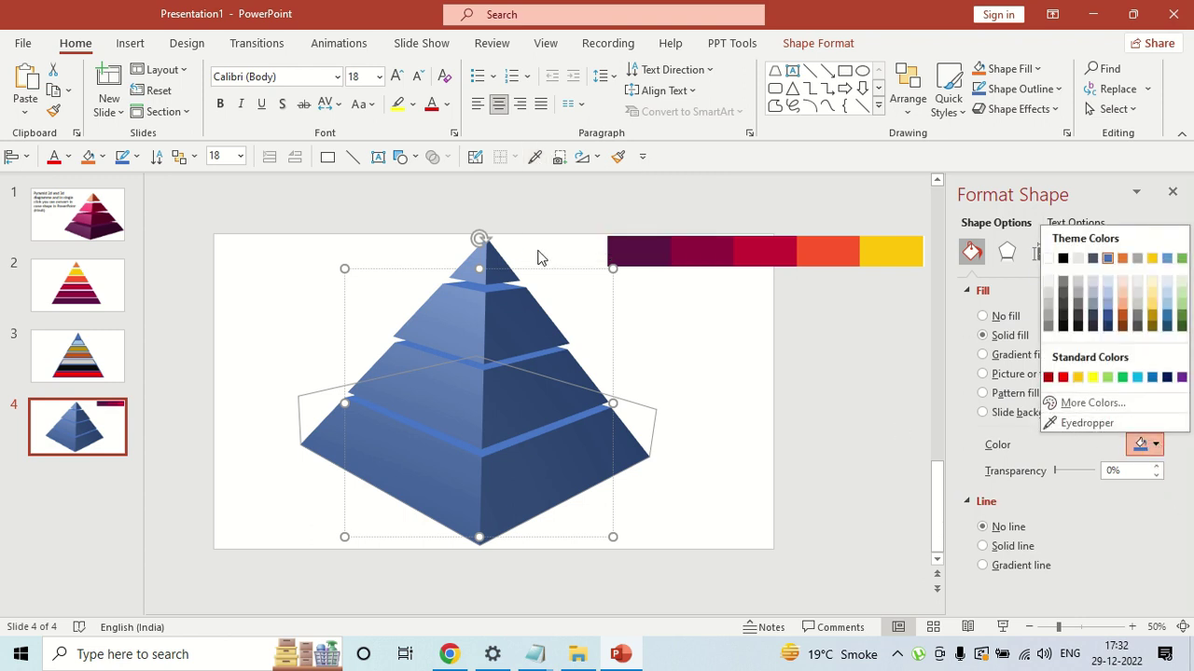
{"action": "left_click", "coordinate": [534, 157]}
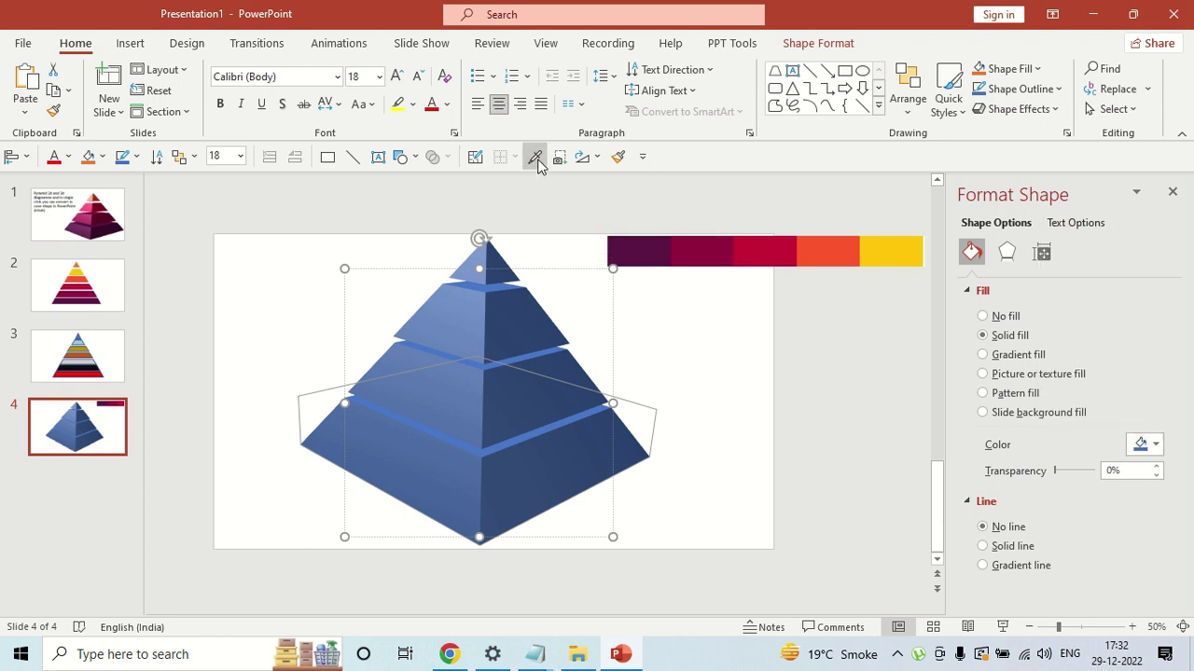
{"action": "left_click", "coordinate": [652, 253]}
Fill the middle and upper tiers with crimson shades sampled from the colour bar
{"action": "left_click", "coordinate": [533, 399]}
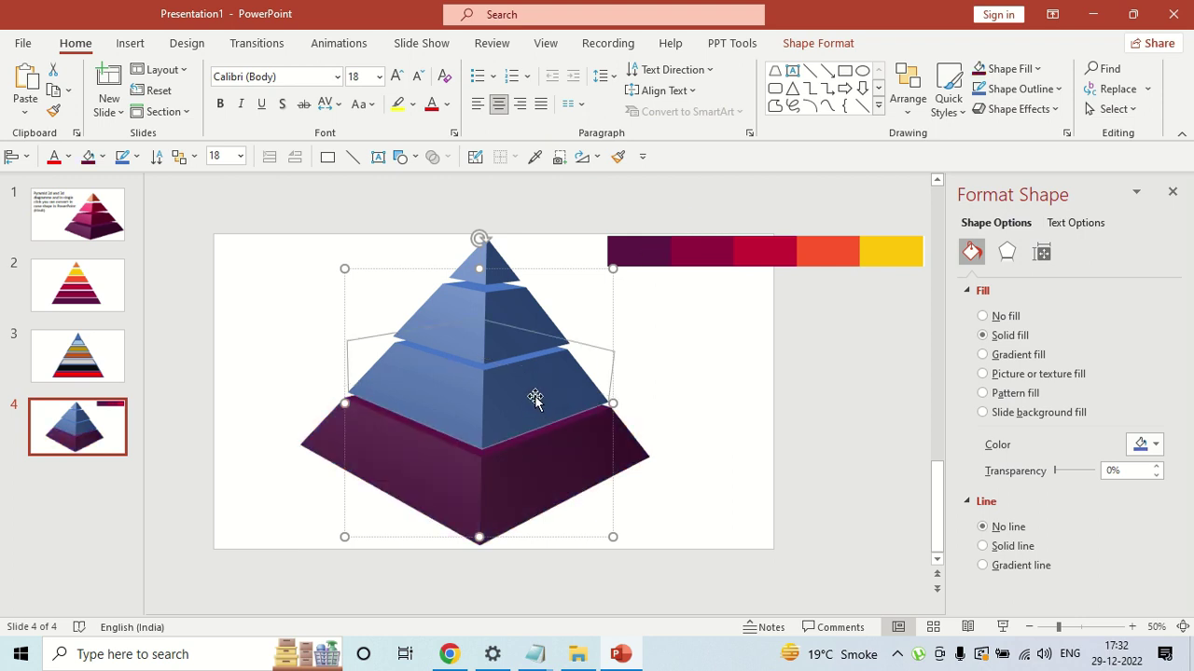
{"action": "left_click", "coordinate": [535, 157]}
{"action": "left_click", "coordinate": [706, 250]}
{"action": "left_click", "coordinate": [497, 340]}
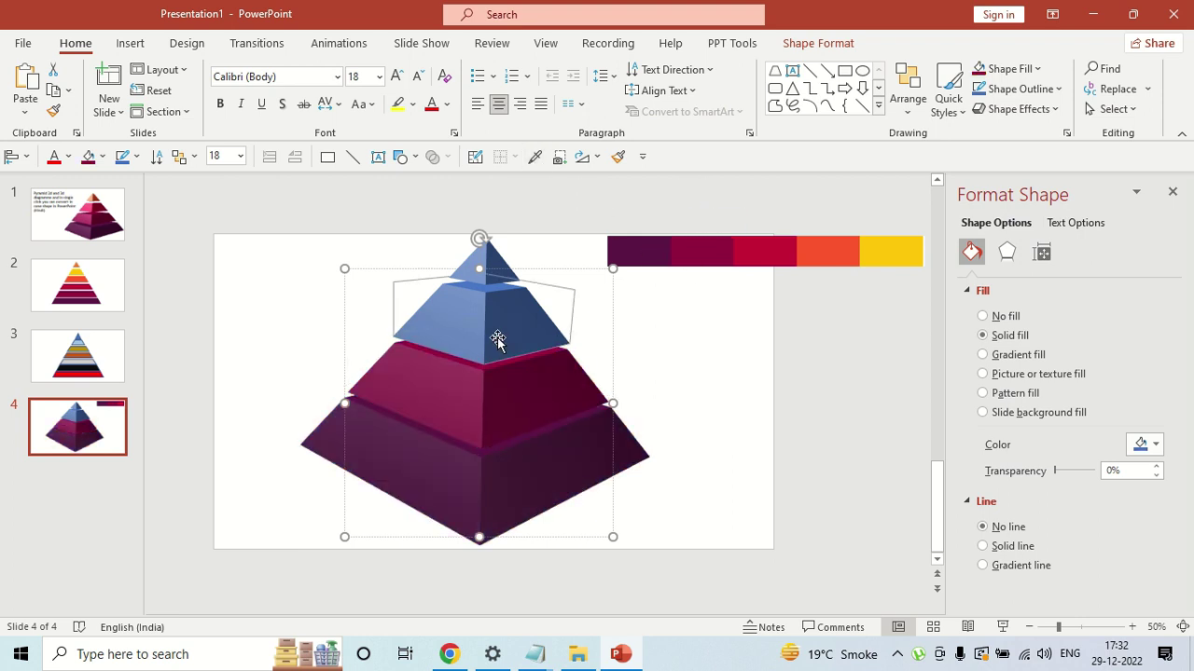
{"action": "left_click", "coordinate": [534, 157]}
{"action": "left_click", "coordinate": [789, 248]}
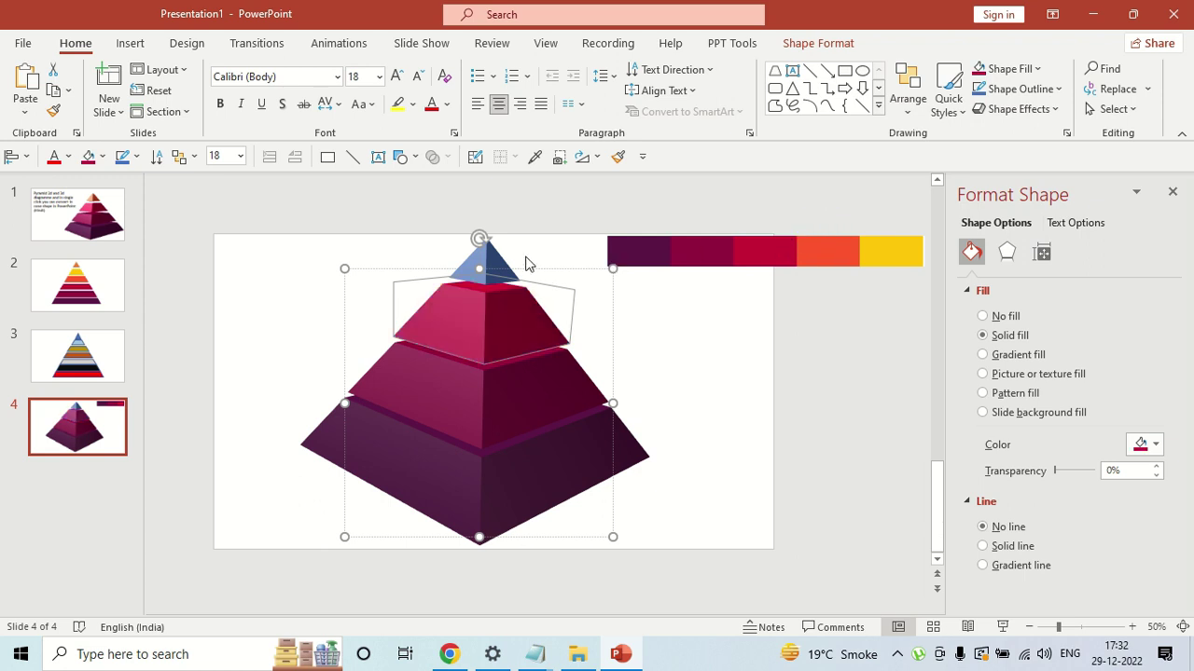
Recolour the top triangle orange from the colour bar
{"action": "left_click", "coordinate": [493, 264]}
{"action": "left_click", "coordinate": [534, 157]}
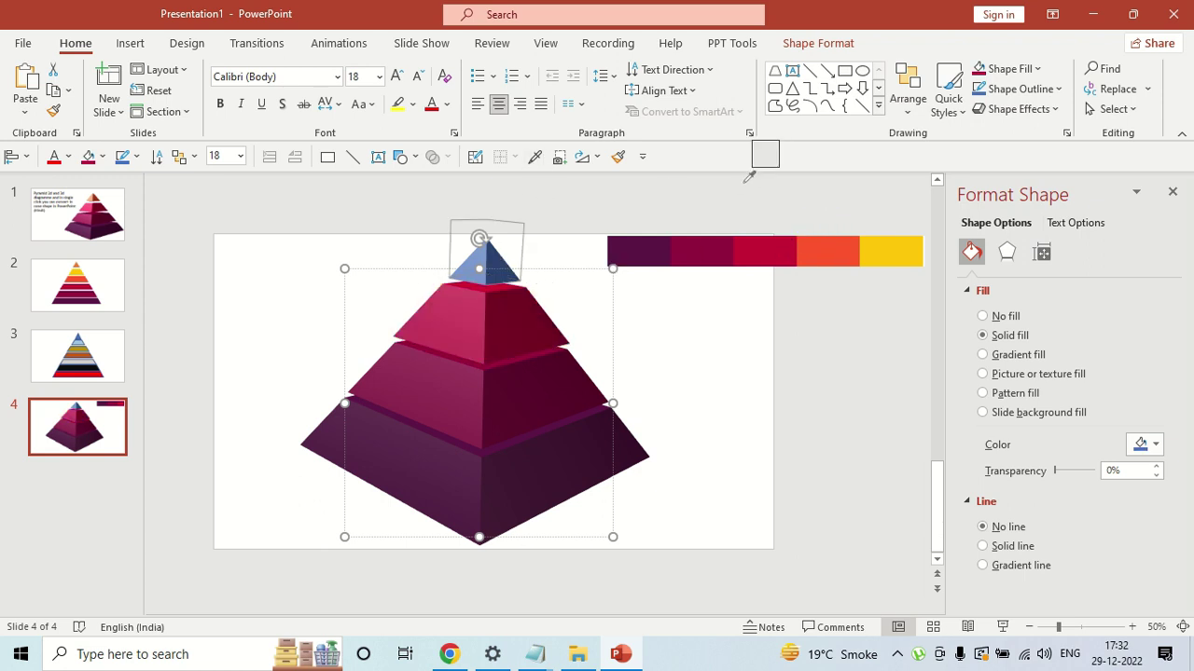
{"action": "left_click", "coordinate": [886, 247]}
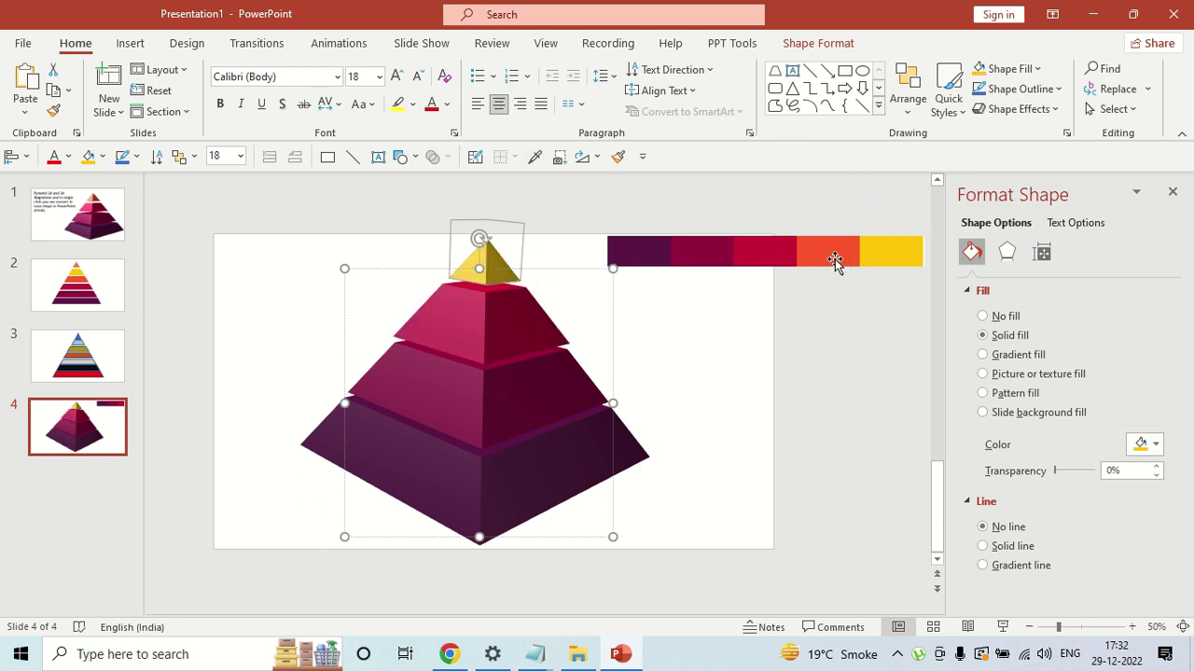
{"action": "left_click", "coordinate": [534, 156]}
{"action": "left_click", "coordinate": [828, 258]}
{"action": "left_click", "coordinate": [859, 404]}
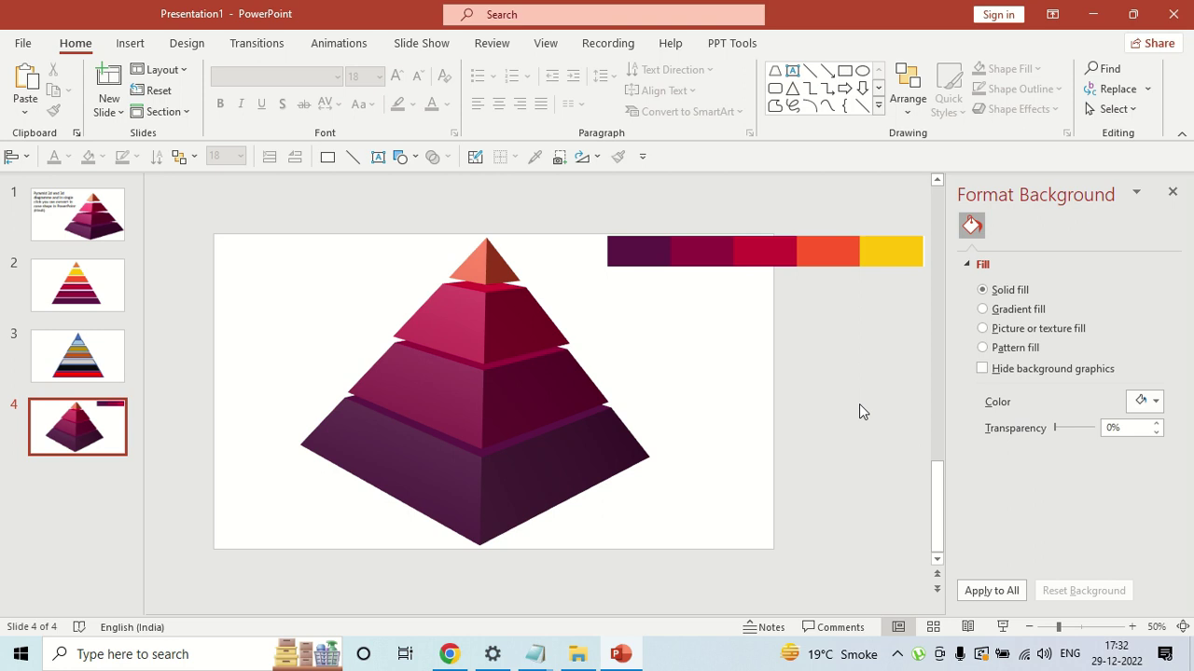
{"action": "left_click", "coordinate": [538, 393]}
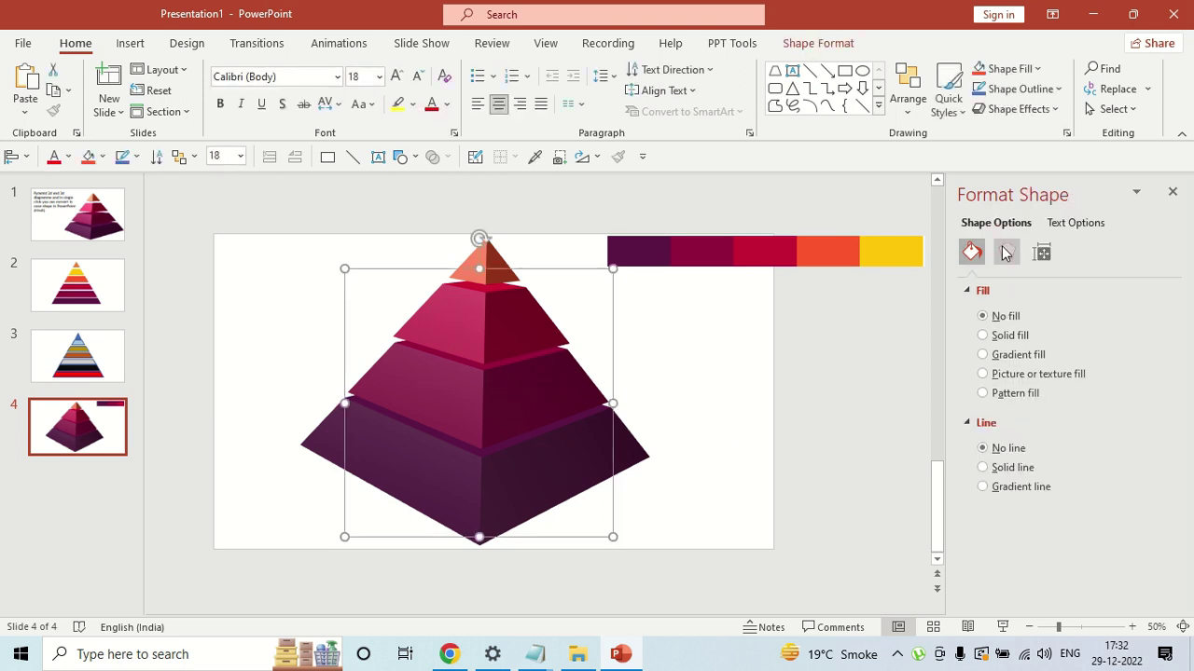
Give the pyramid a brighter Standard 3-D surface material
{"action": "left_click", "coordinate": [1006, 251]}
{"action": "left_click_drag", "start_coordinate": [1178, 399], "coordinate": [1180, 506]}
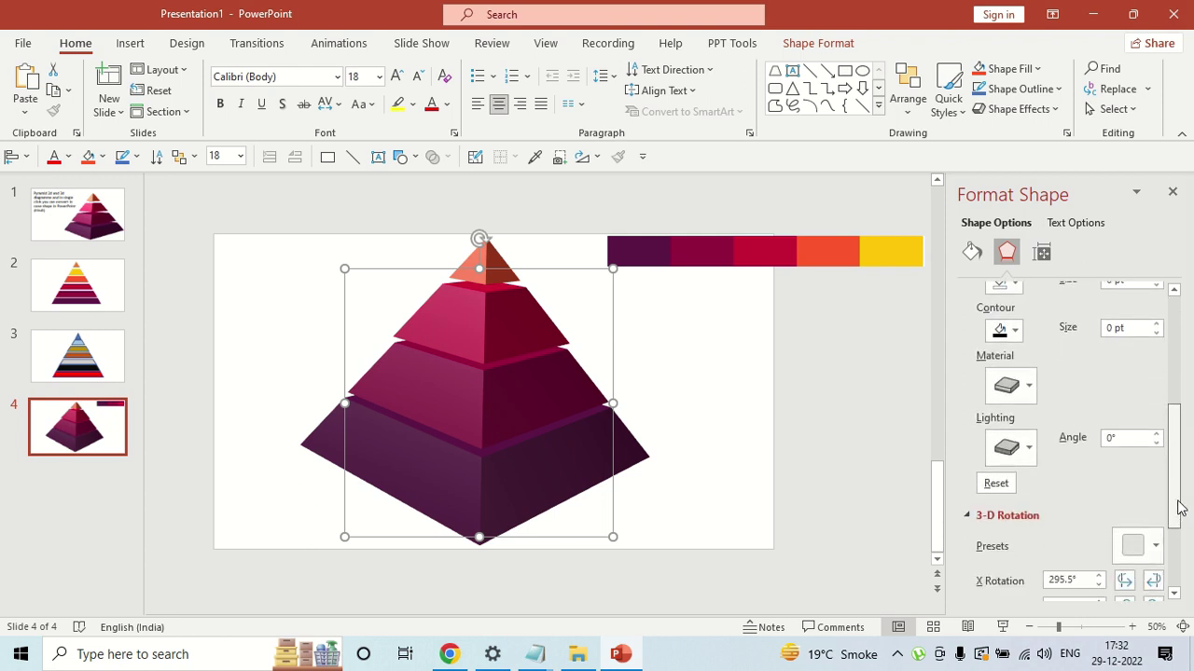
{"action": "left_click", "coordinate": [1030, 392]}
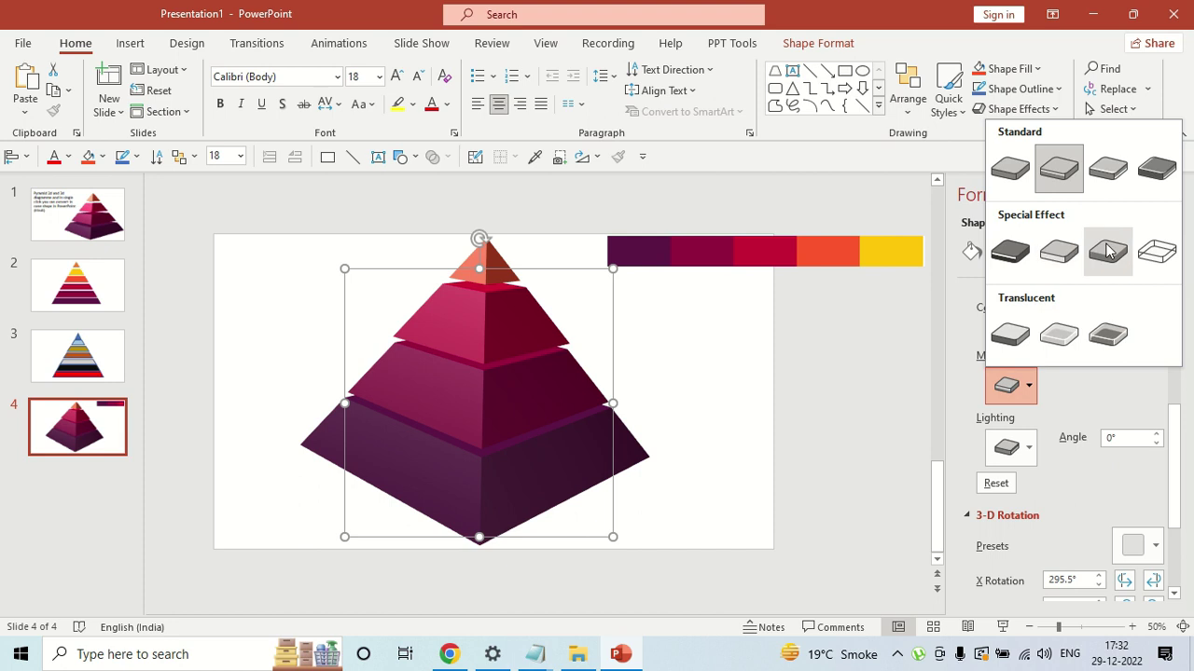
{"action": "left_click", "coordinate": [1110, 170]}
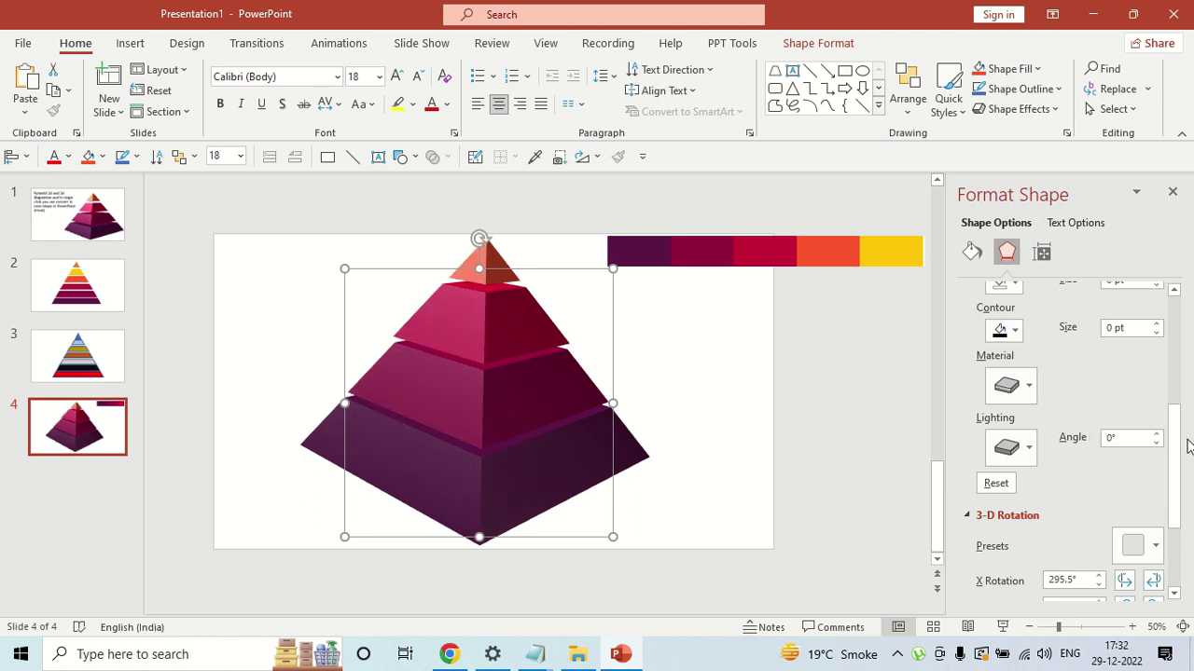
{"action": "left_click_drag", "start_coordinate": [1175, 439], "coordinate": [1175, 426]}
{"action": "left_click", "coordinate": [1027, 434]}
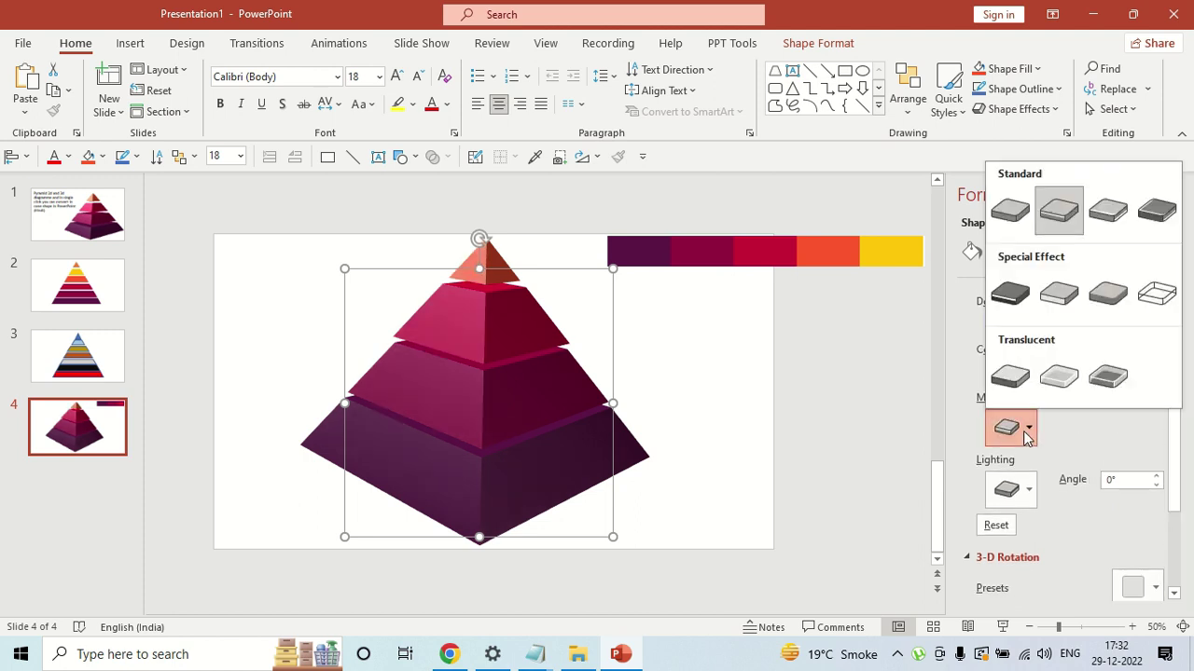
{"action": "left_click", "coordinate": [1112, 220]}
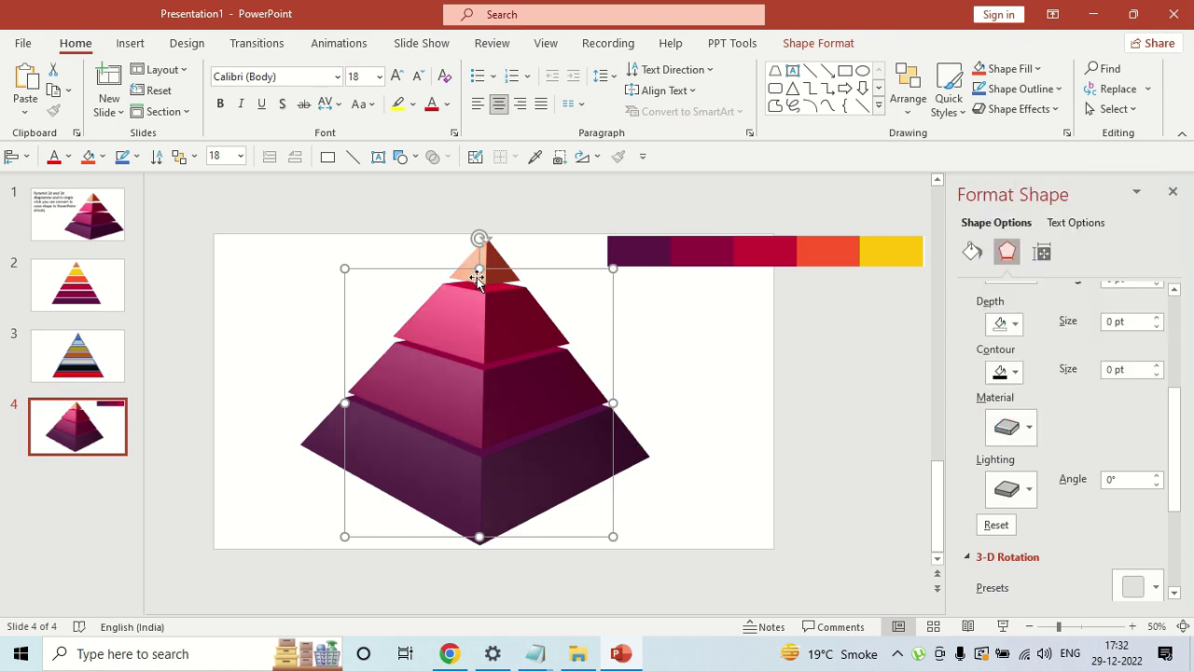
Apply a brighter 3-D lighting preset to the pyramid
{"action": "left_click", "coordinate": [1029, 492]}
{"action": "left_click", "coordinate": [1062, 518]}
{"action": "left_click", "coordinate": [1028, 425]}
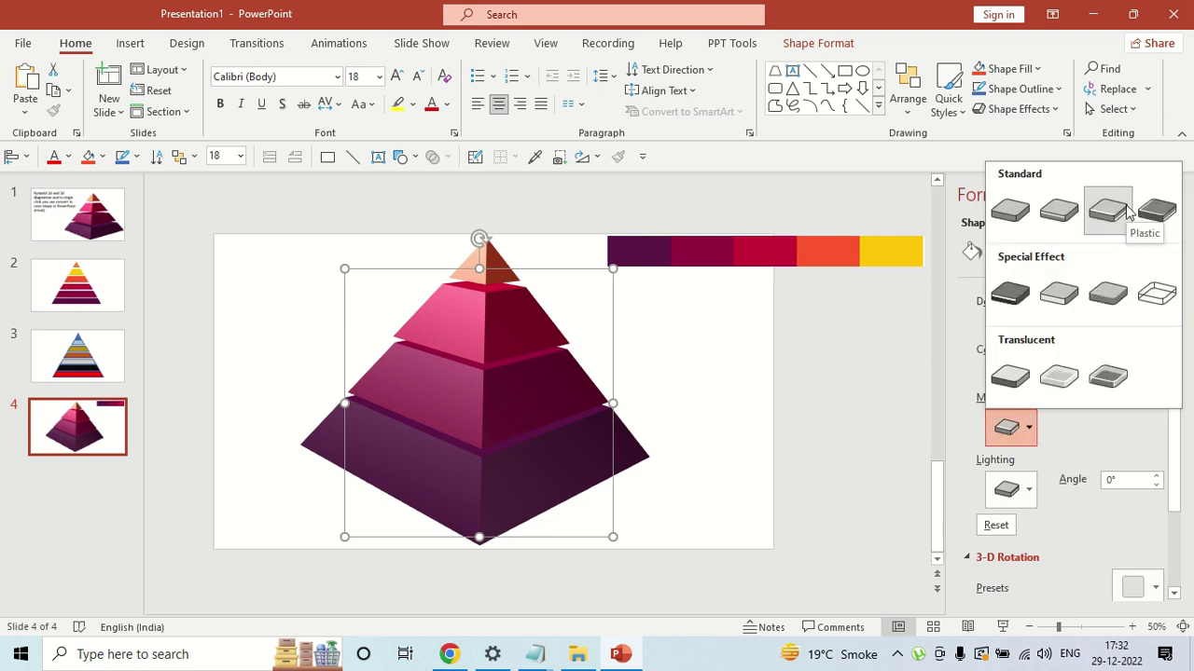
{"action": "left_click", "coordinate": [1026, 492]}
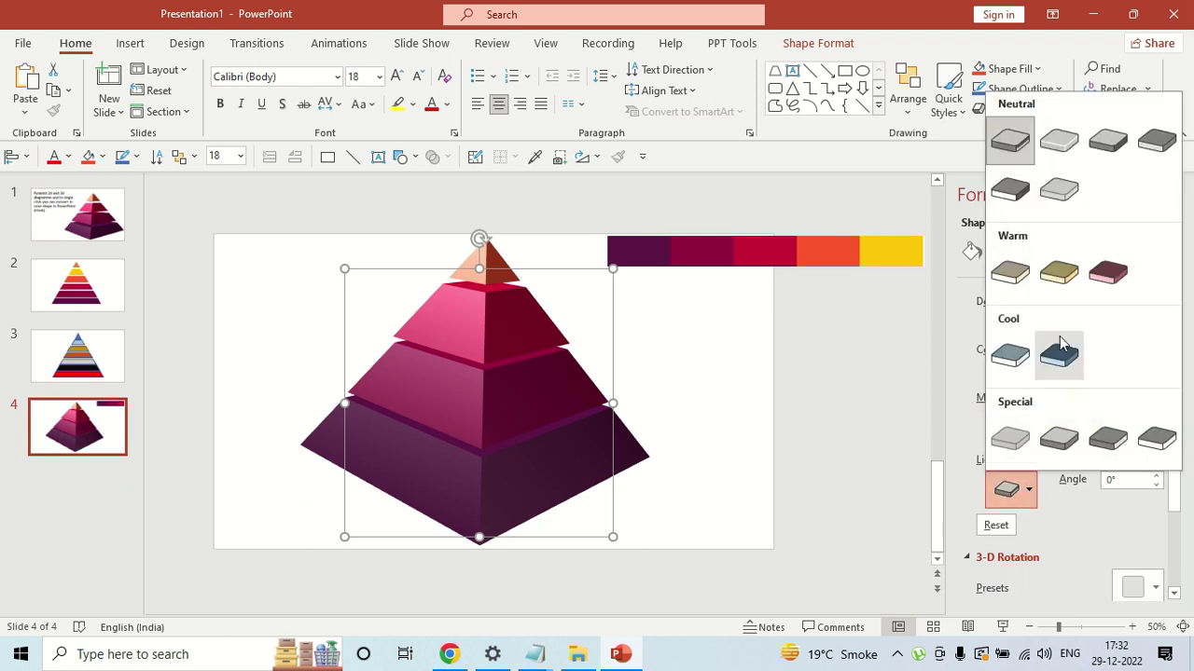
{"action": "left_click", "coordinate": [1111, 149]}
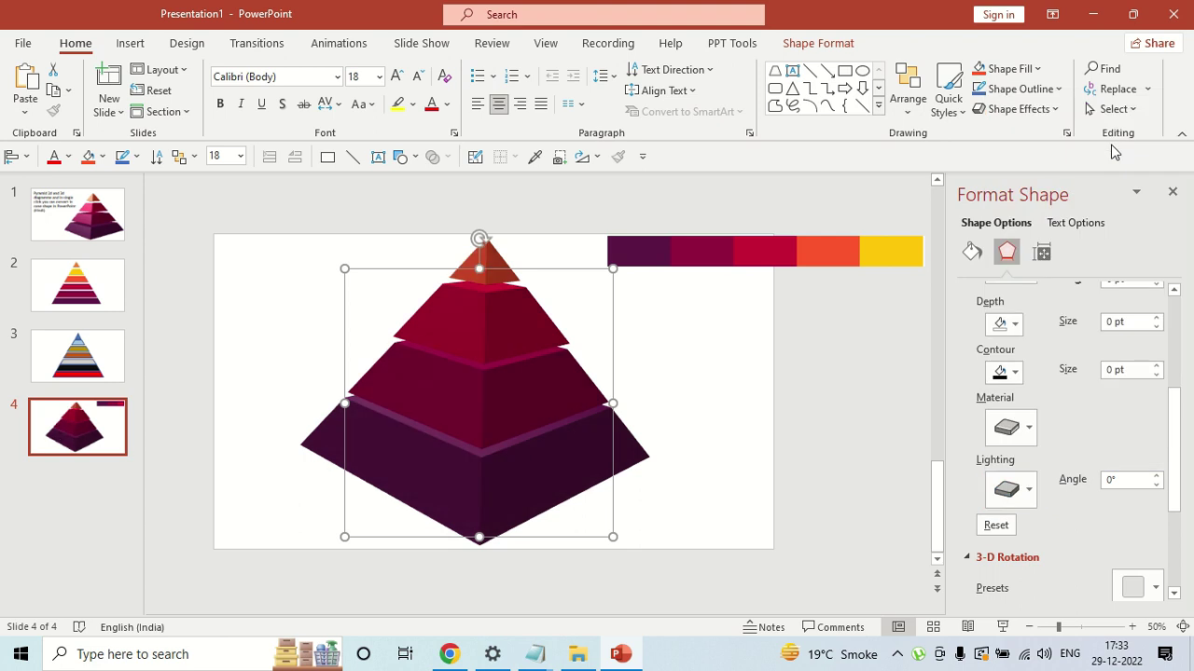
{"action": "left_click", "coordinate": [1012, 490]}
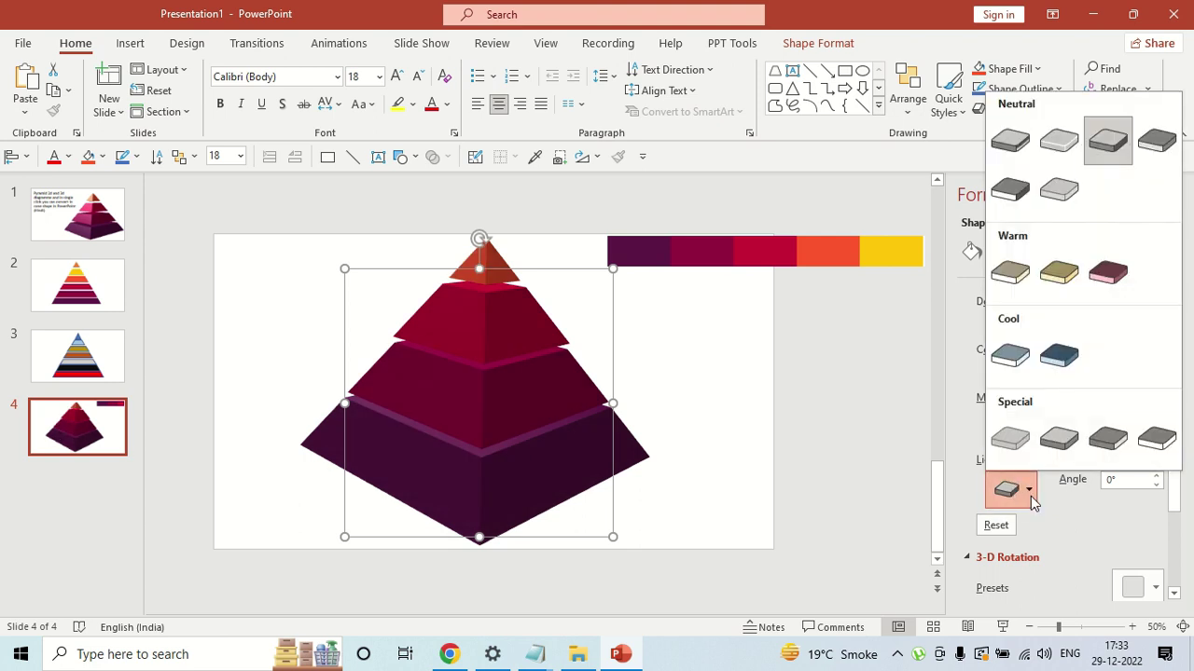
{"action": "left_click", "coordinate": [1065, 514]}
{"action": "left_click", "coordinate": [680, 337]}
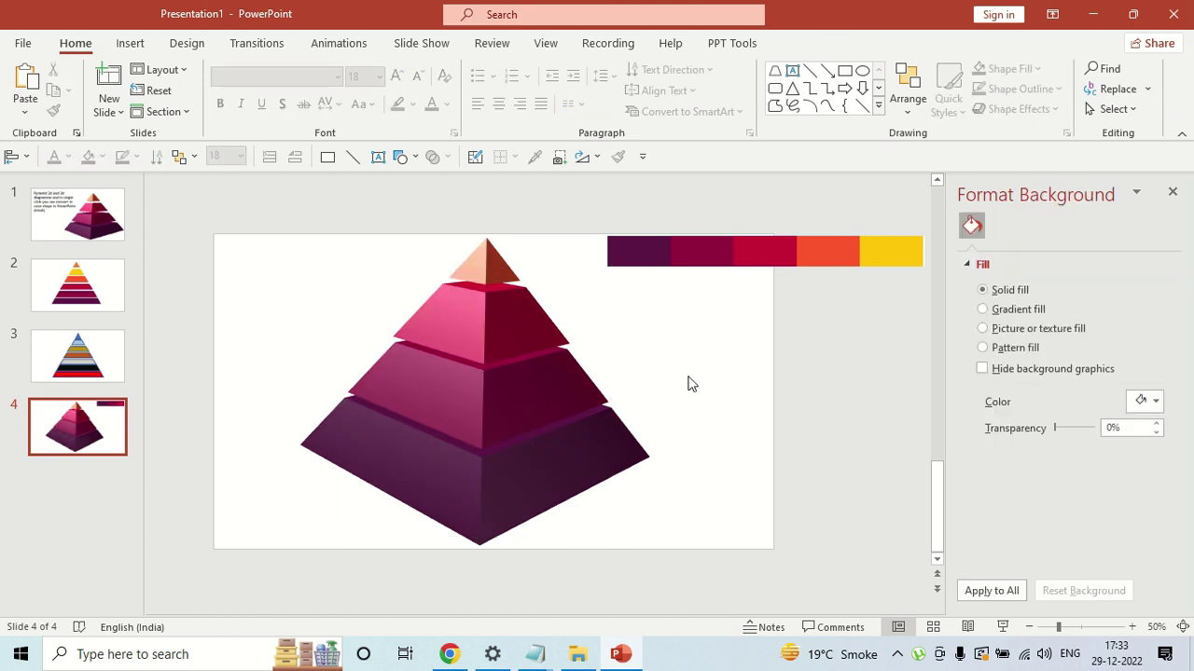
Move the colour bar above the slide's top edge and draw a new text box beside the pyramid
{"action": "left_click", "coordinate": [666, 258]}
{"action": "left_click_drag", "start_coordinate": [666, 258], "coordinate": [577, 217]}
{"action": "left_click_drag", "start_coordinate": [747, 233], "coordinate": [703, 213]}
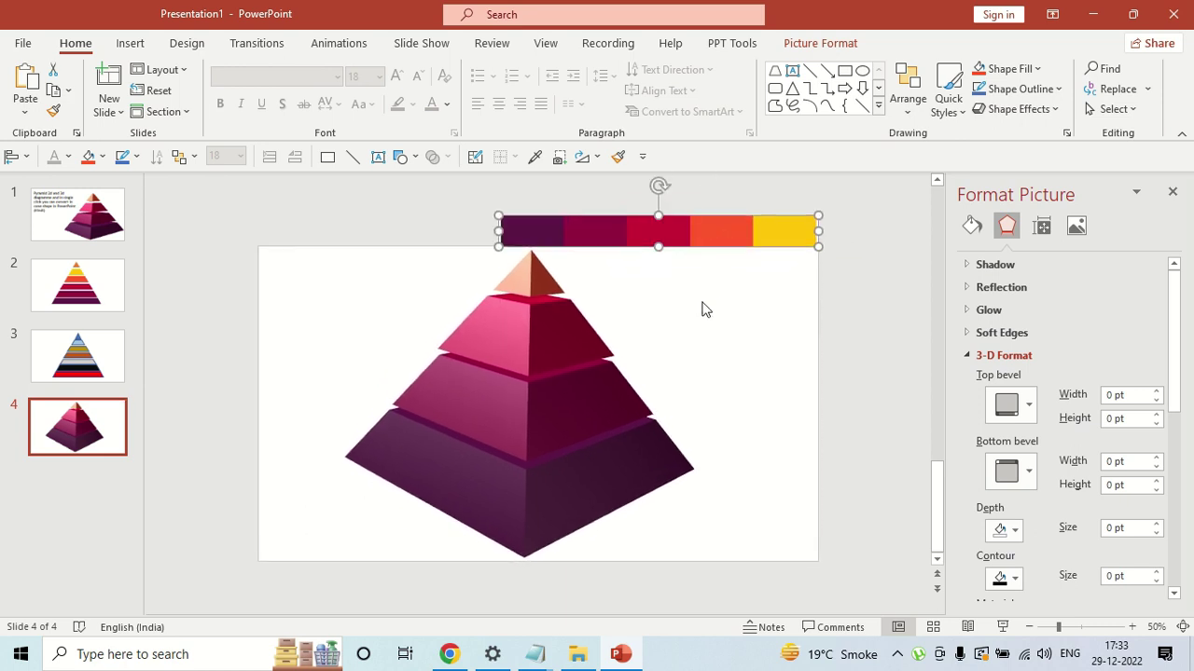
{"action": "left_click", "coordinate": [704, 309]}
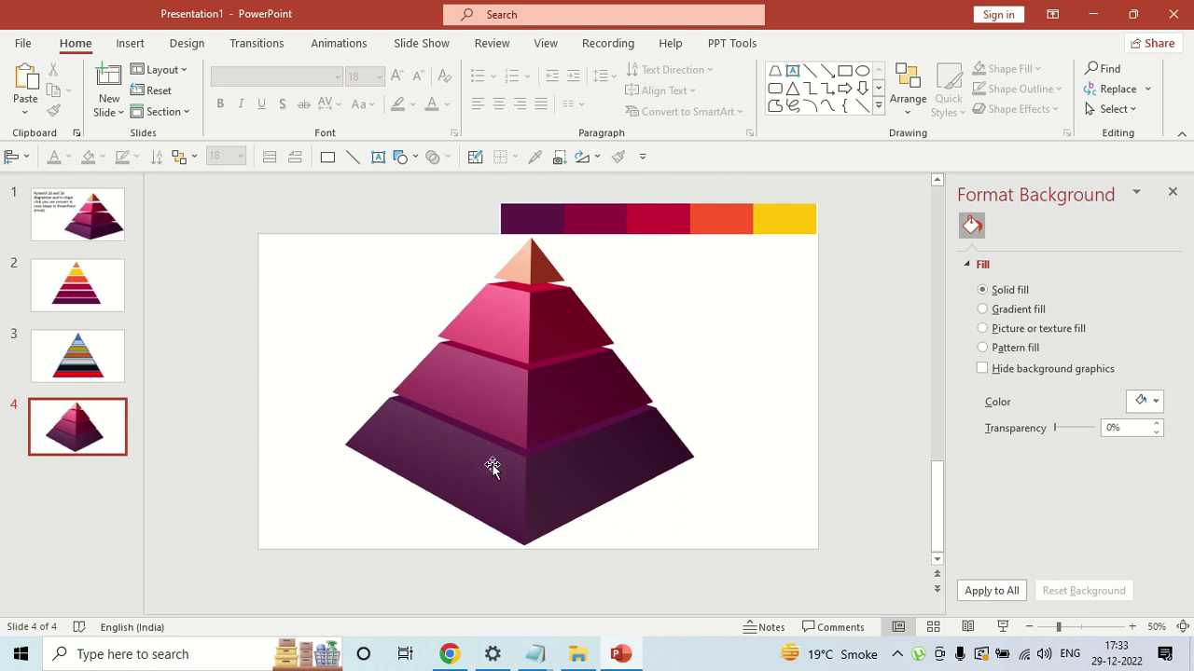
{"action": "left_click", "coordinate": [792, 71]}
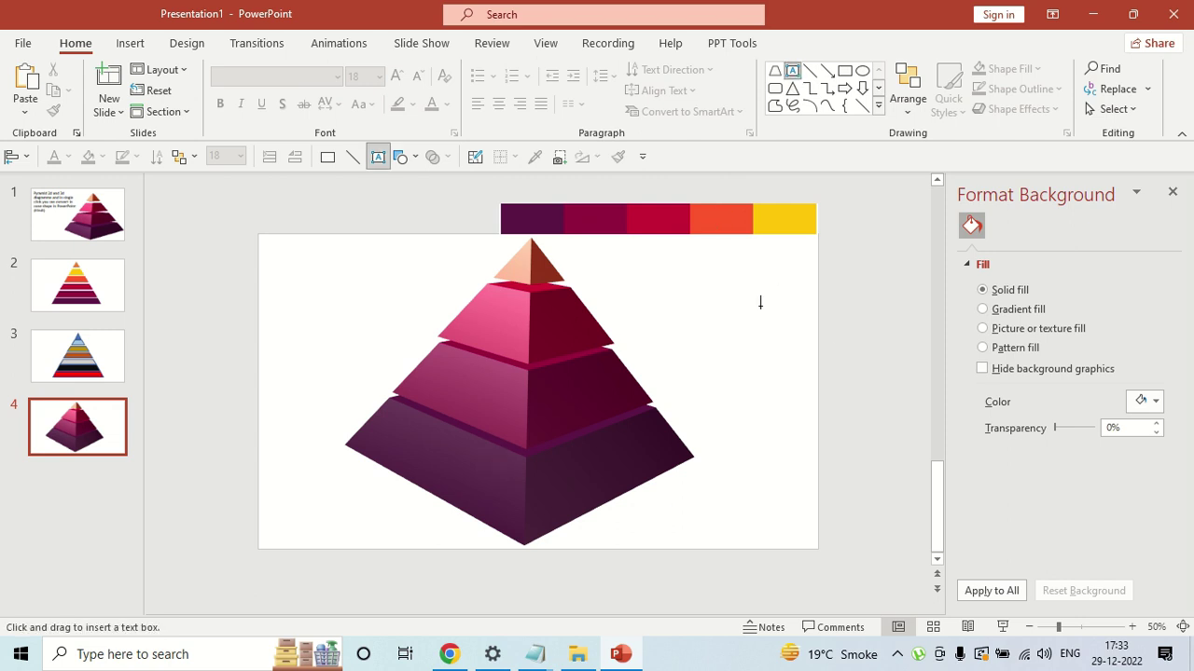
{"action": "left_click_drag", "start_coordinate": [658, 311], "coordinate": [788, 386]}
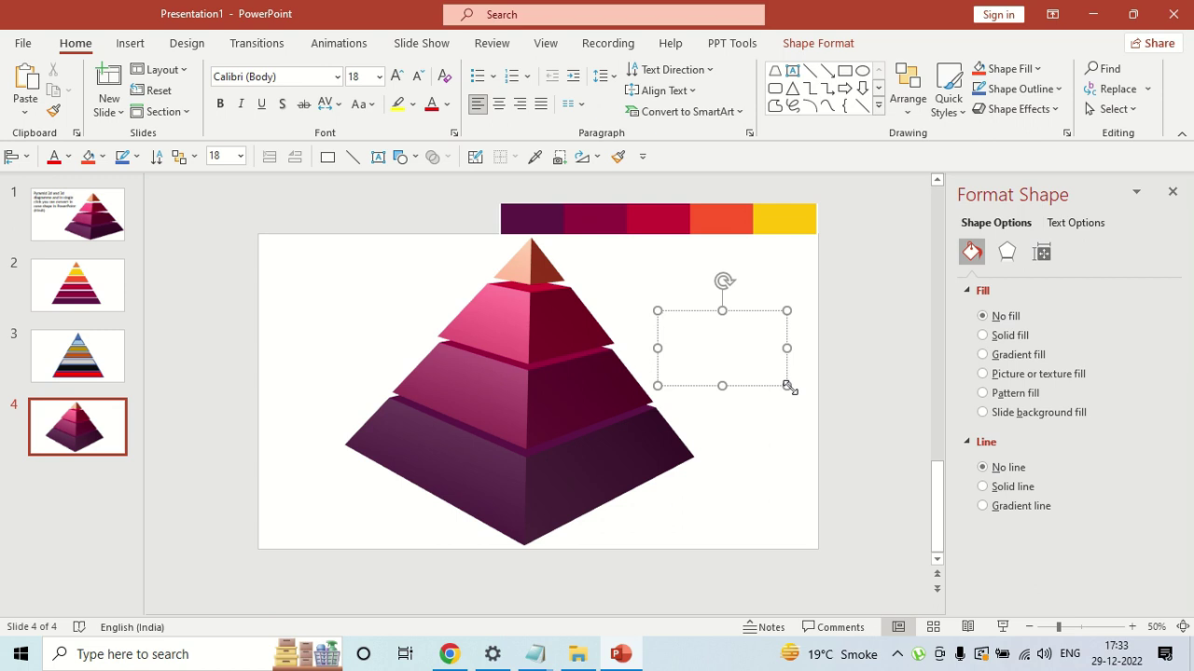
Type the 'Presentation concepts' label at 20 pt and place it on the bottom maroon tier
{"action": "type", "text": "4"}
{"action": "key", "text": "BackSpace"}
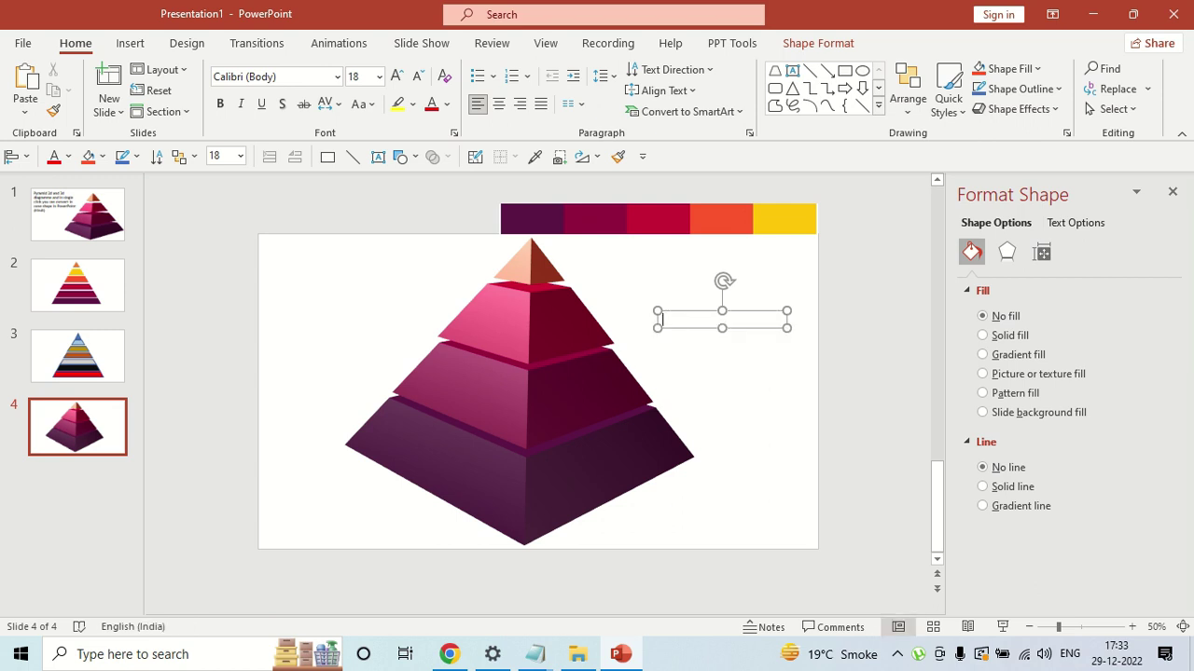
{"action": "type", "text": "Presentation concepts"}
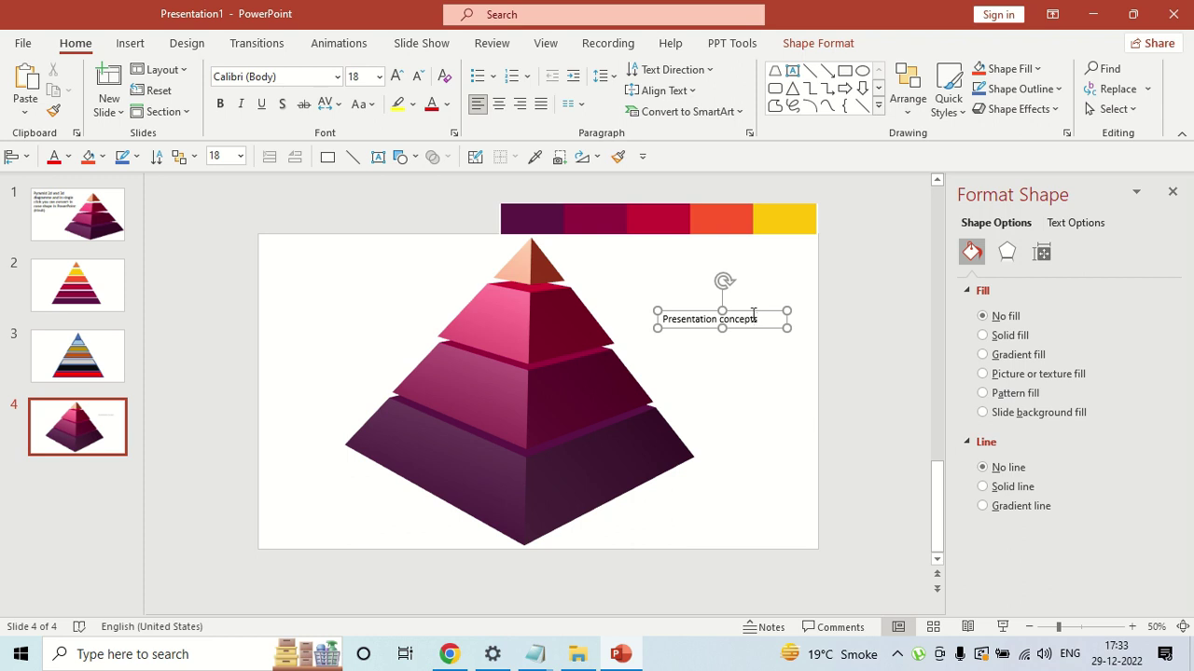
{"action": "mouse_move", "coordinate": [742, 312]}
{"action": "left_mouse_down"}
{"action": "mouse_move", "coordinate": [523, 454]}
{"action": "mouse_move", "coordinate": [485, 450]}
{"action": "left_mouse_up"}
{"action": "key", "text": "ctrl+shift+period"}
{"action": "key", "text": "ctrl+shift+period"}
{"action": "key", "text": "ctrl+shift+comma"}
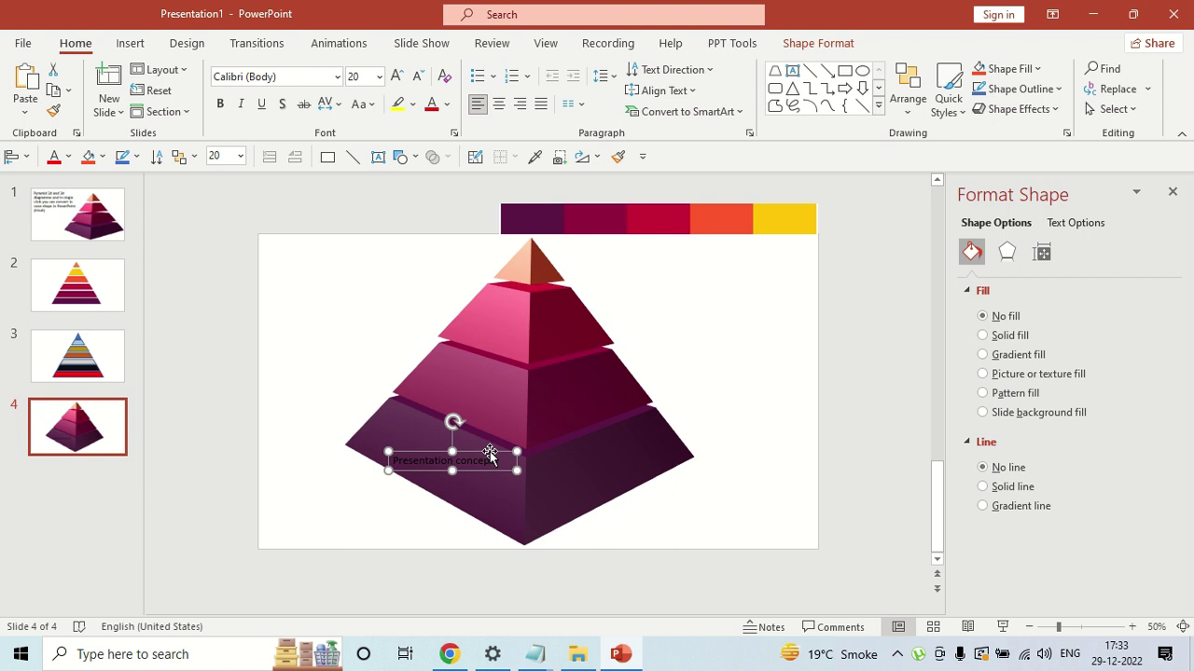
{"action": "left_click_drag", "start_coordinate": [489, 452], "coordinate": [488, 446]}
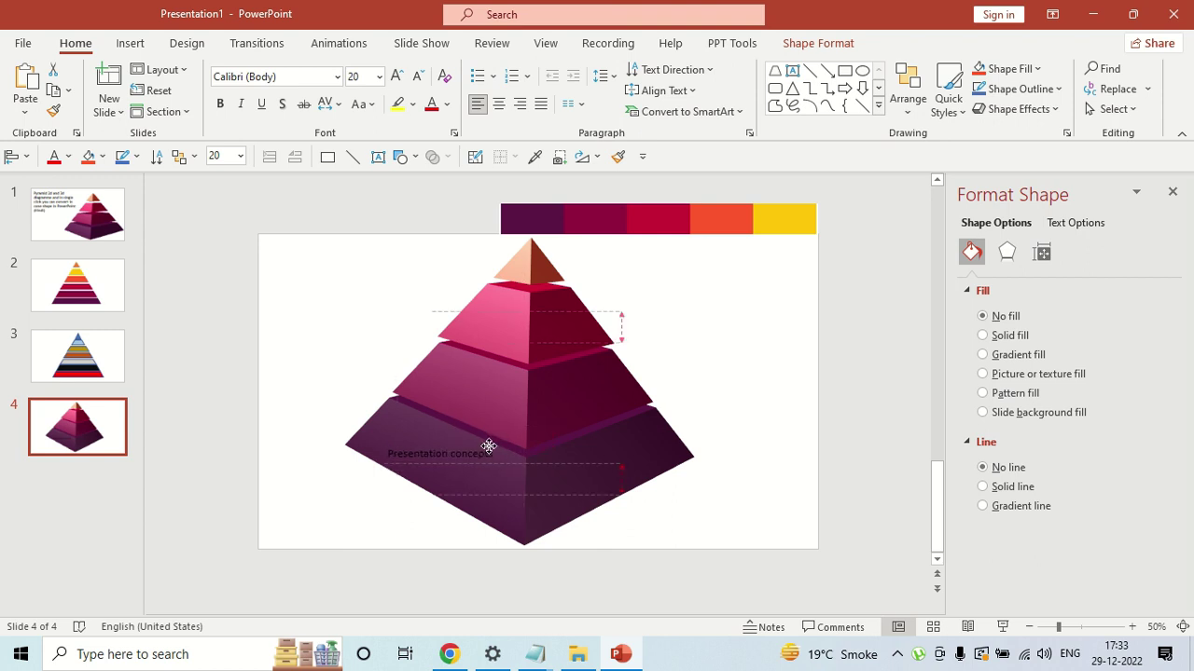
{"action": "left_click_drag", "start_coordinate": [489, 447], "coordinate": [489, 446]}
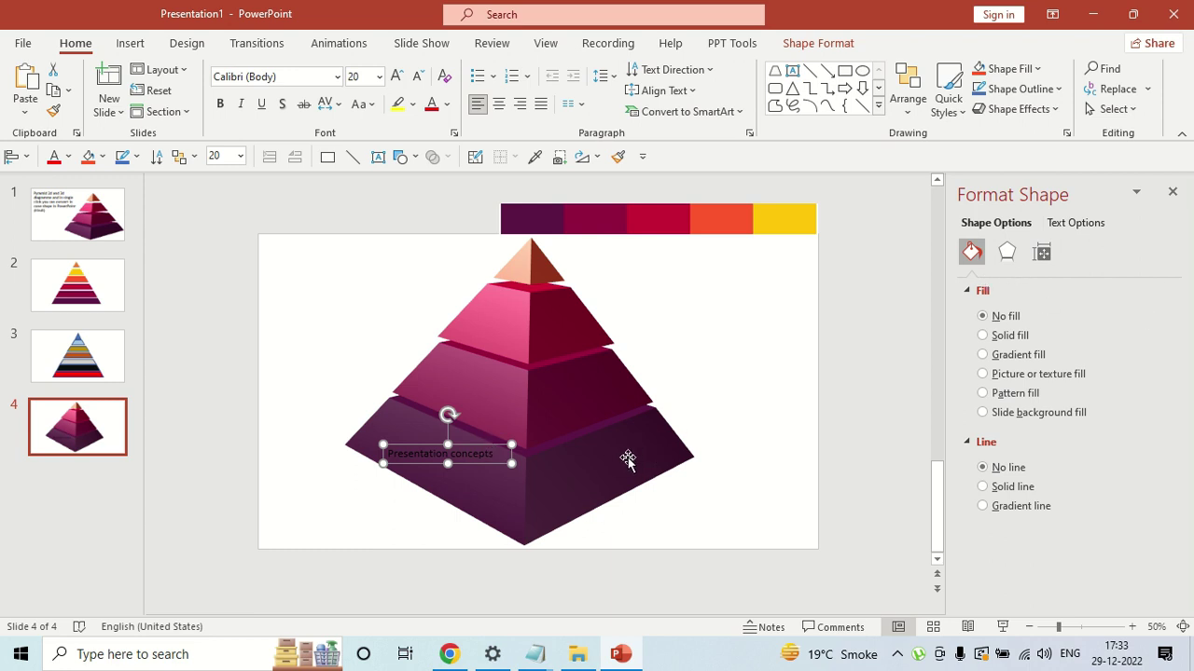
Apply the Perspective: Relaxed 3-D rotation to the label and tilt it along the bottom tier's left face
{"action": "left_click", "coordinate": [1006, 253]}
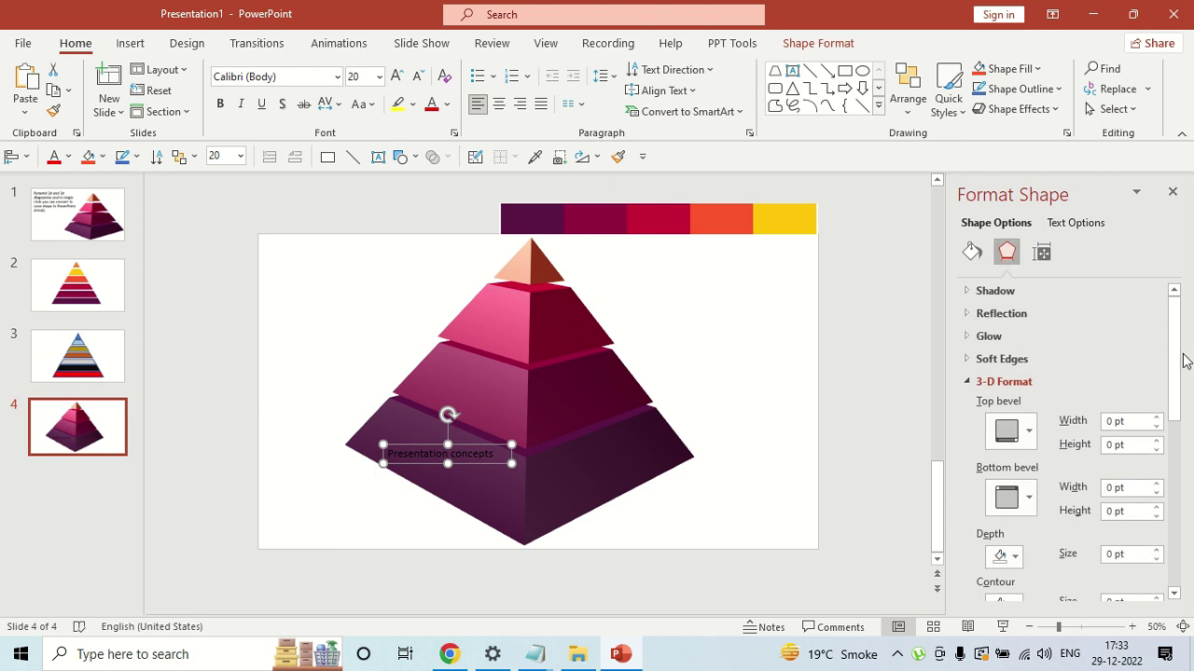
{"action": "left_click", "coordinate": [1023, 387]}
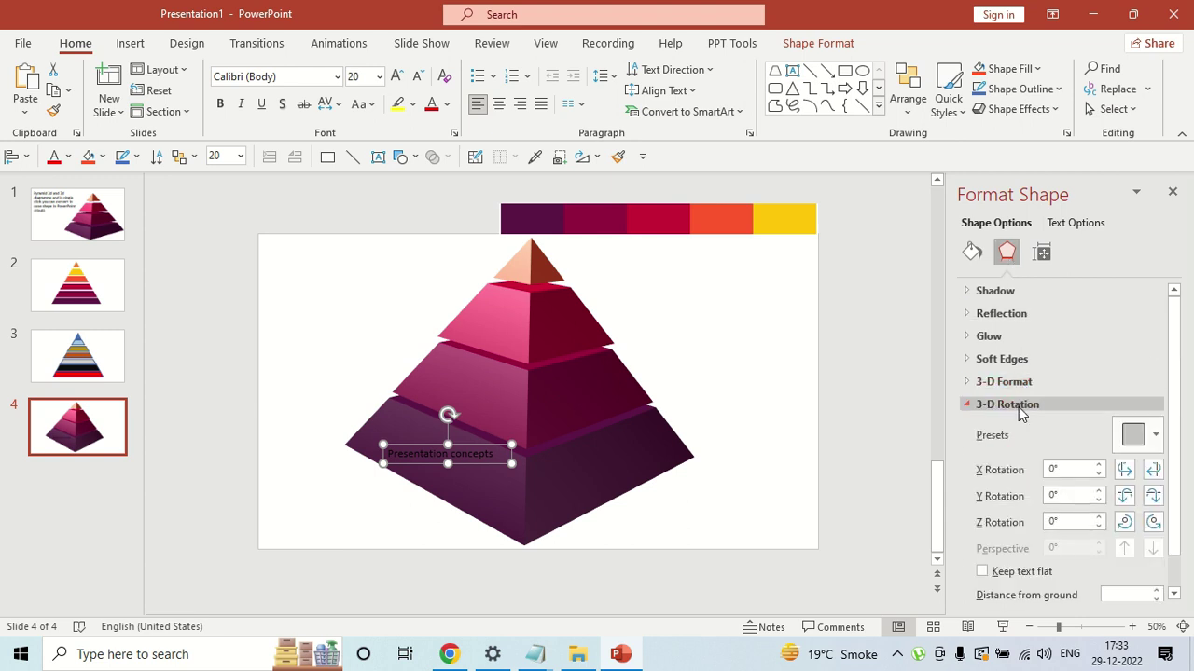
{"action": "left_click", "coordinate": [1153, 438]}
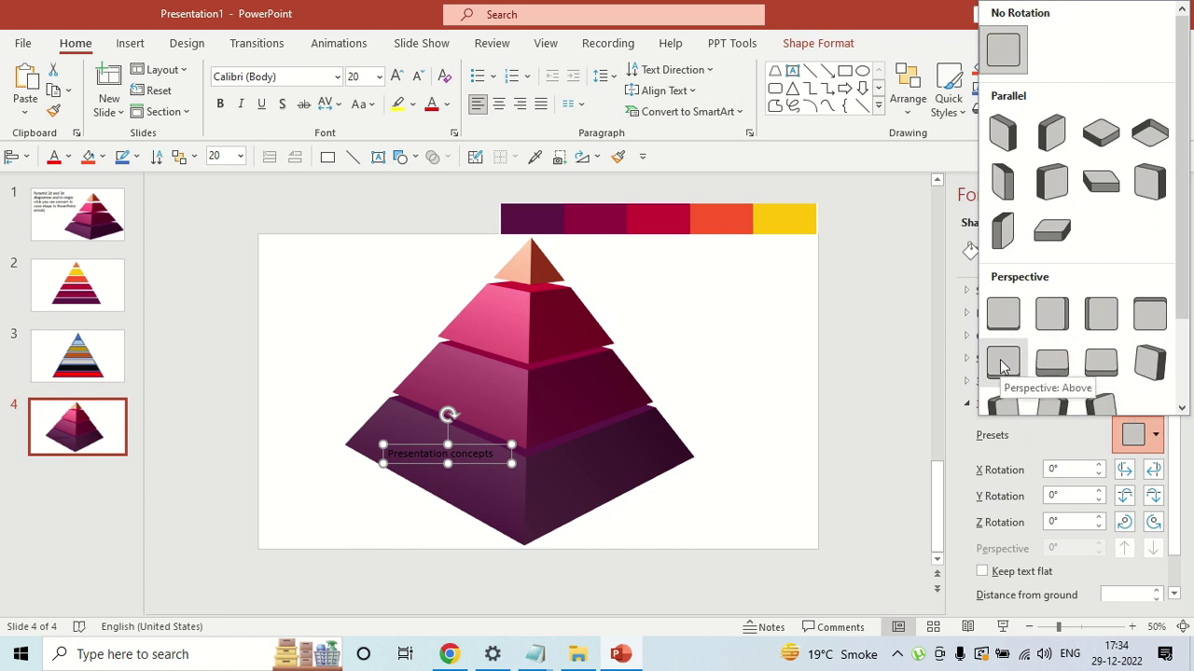
{"action": "left_click", "coordinate": [1110, 367]}
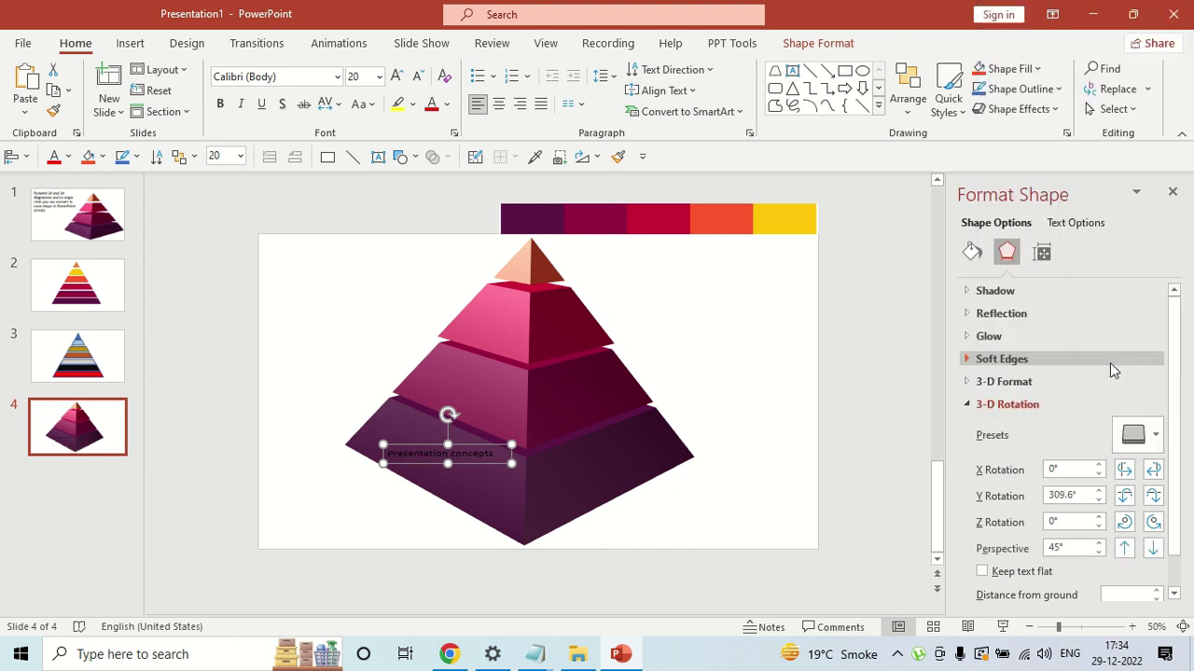
{"action": "left_click", "coordinate": [482, 466]}
{"action": "left_click", "coordinate": [499, 447]}
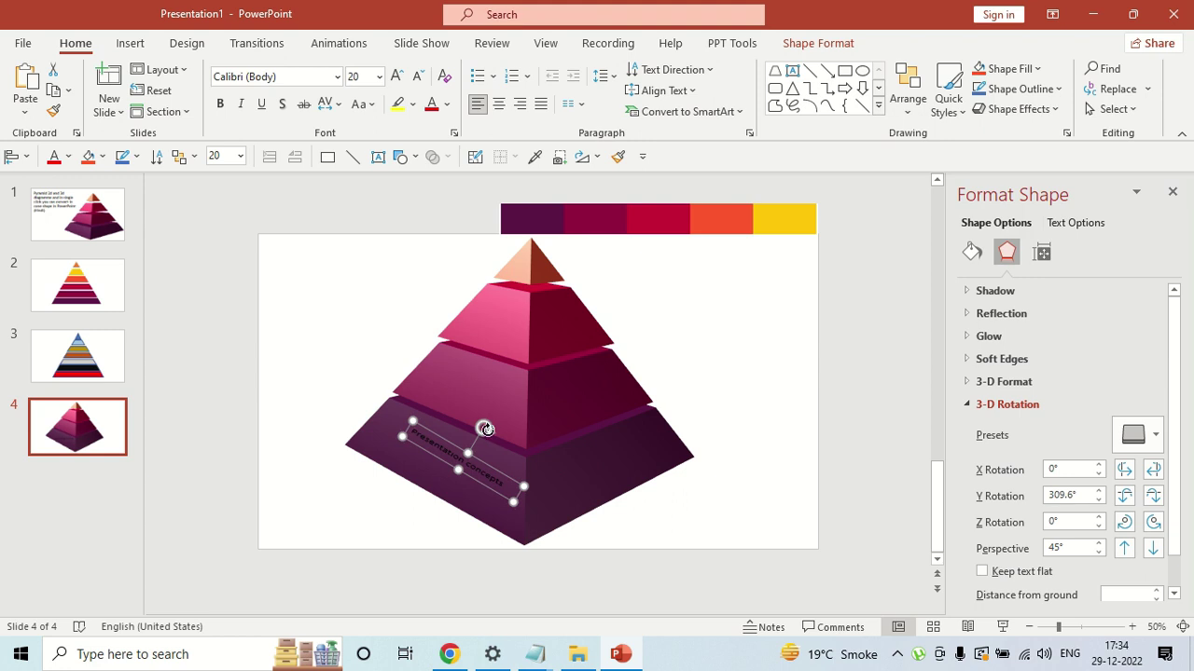
{"action": "left_click_drag", "start_coordinate": [482, 424], "coordinate": [475, 435]}
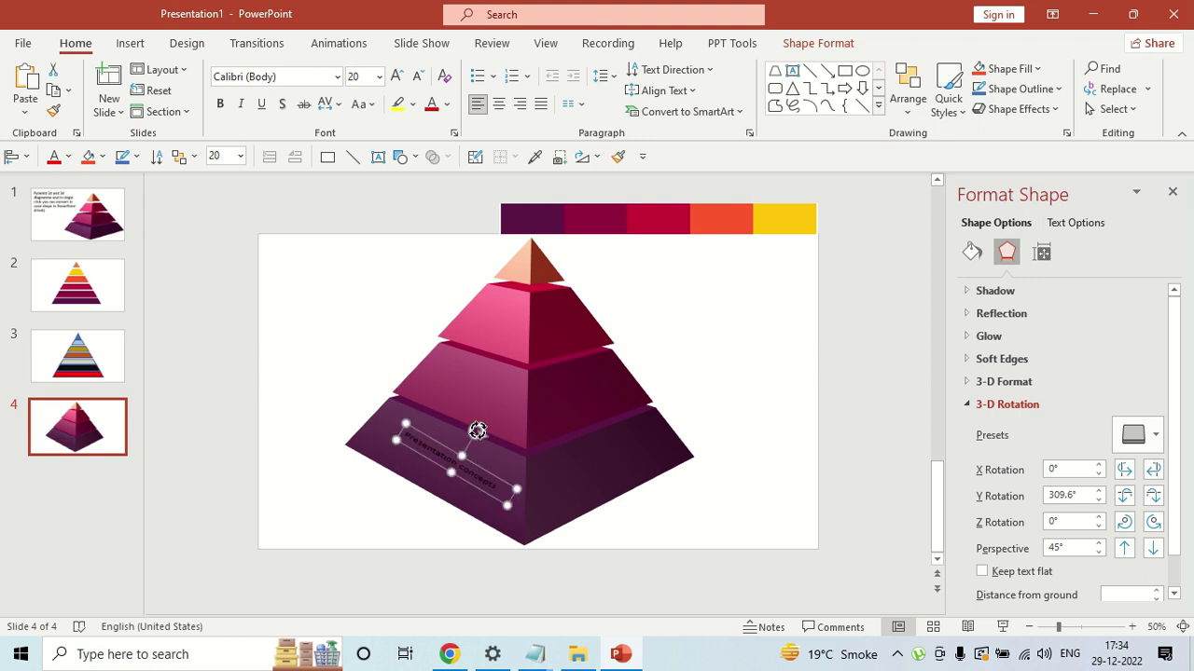
{"action": "left_click", "coordinate": [746, 392]}
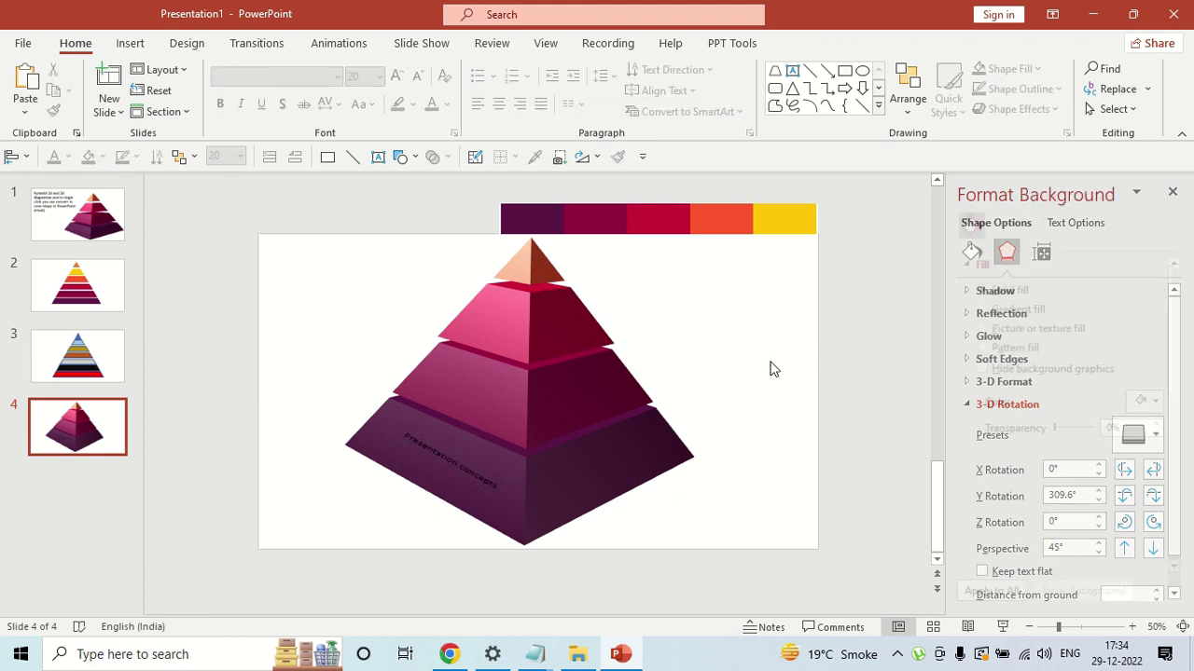
Enlarge the bottom-tier label to 28 pt, nudge it, and colour its text white
{"action": "left_click", "coordinate": [493, 479]}
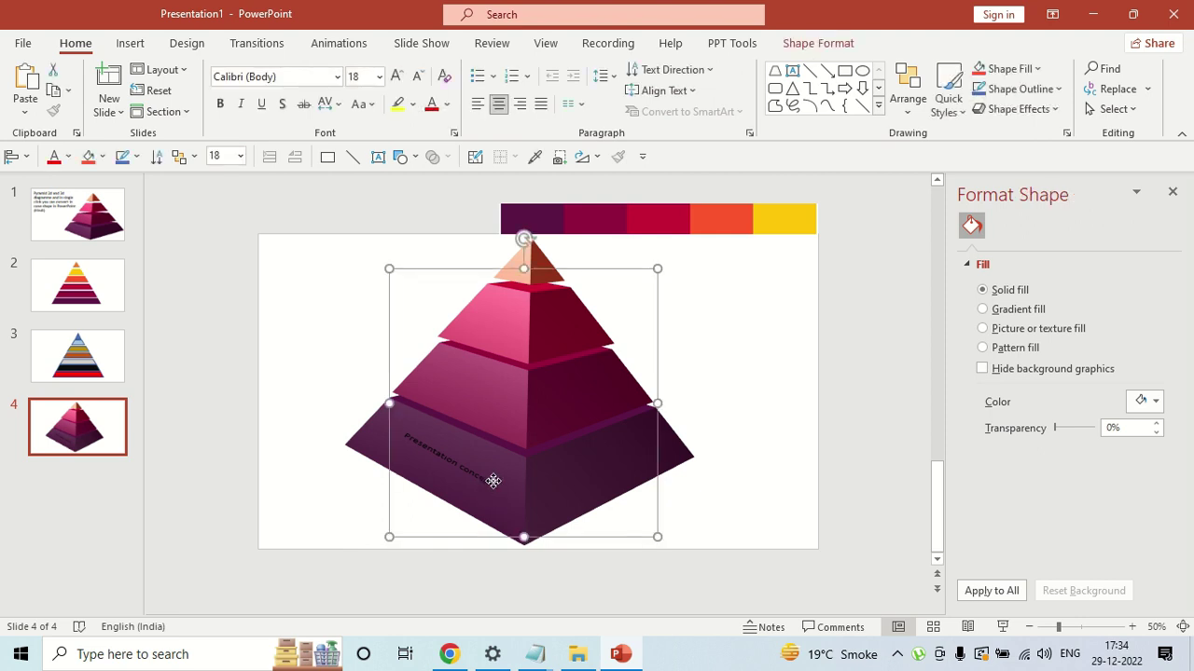
{"action": "left_click", "coordinate": [470, 474]}
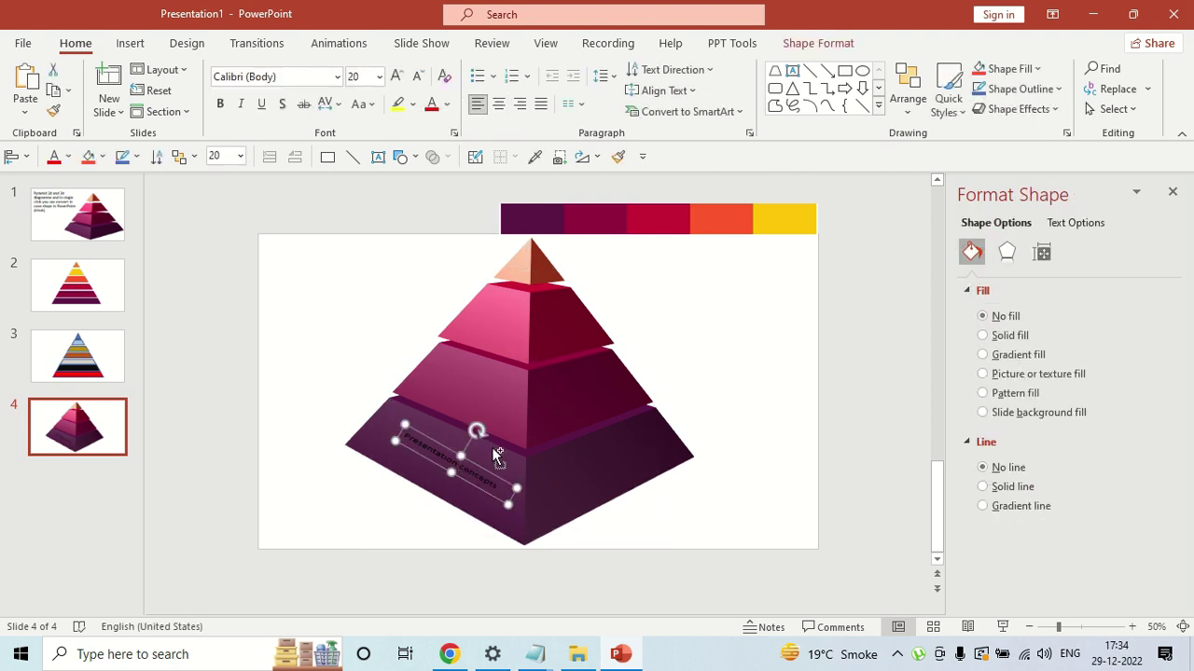
{"action": "key", "text": "ctrl+shift+period"}
{"action": "key", "text": "ctrl+shift+period"}
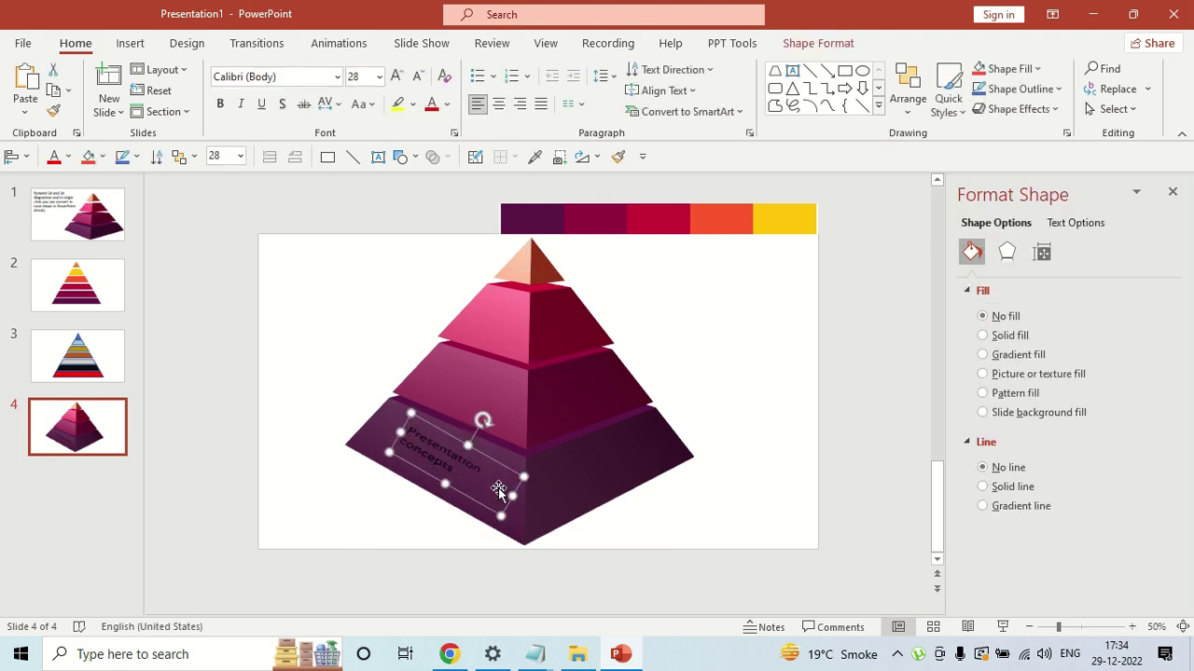
{"action": "mouse_move", "coordinate": [511, 502]}
{"action": "left_mouse_down"}
{"action": "mouse_move", "coordinate": [545, 508]}
{"action": "mouse_move", "coordinate": [491, 475]}
{"action": "left_mouse_up"}
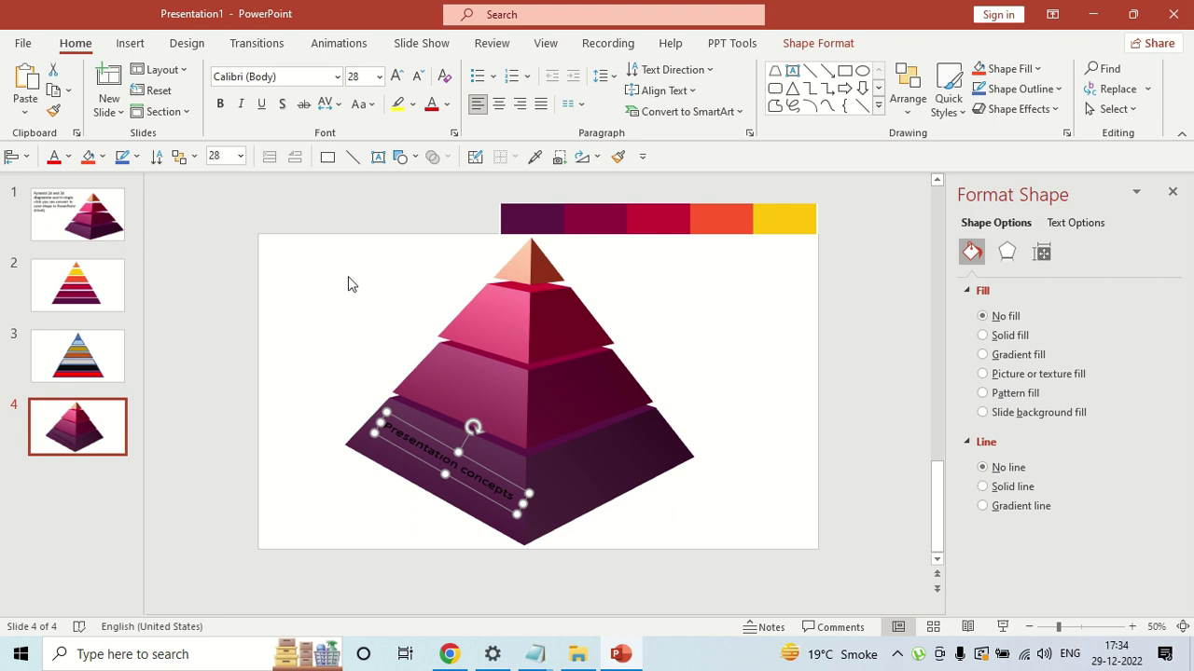
{"action": "left_click", "coordinate": [68, 156]}
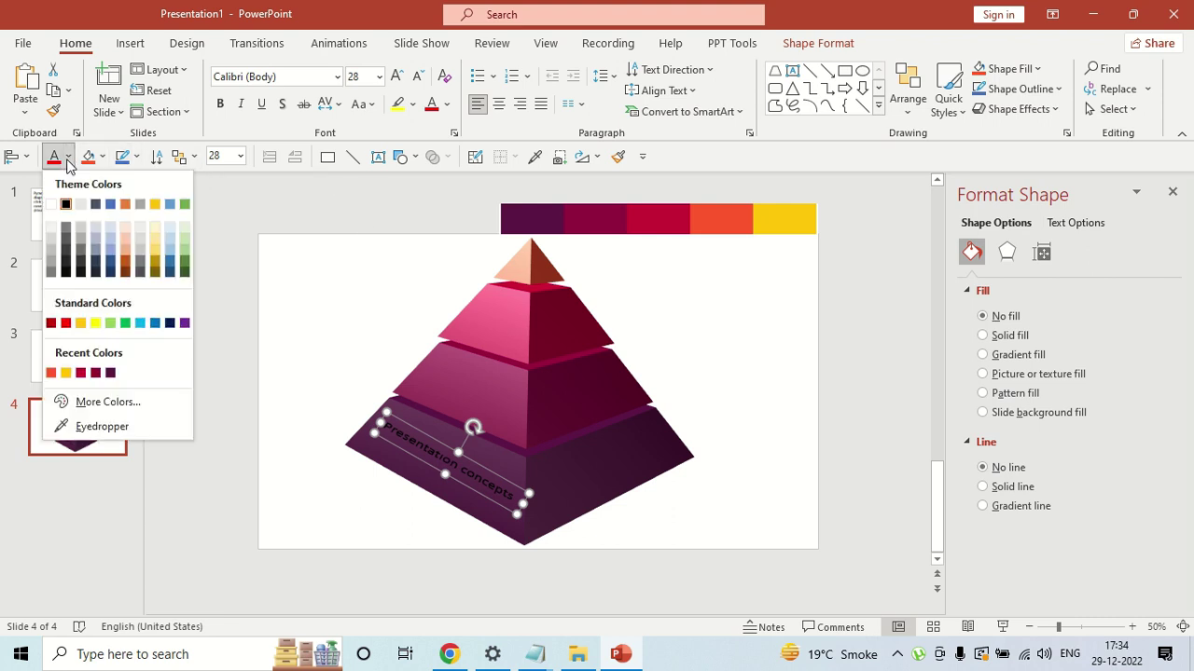
{"action": "left_click", "coordinate": [50, 204]}
{"action": "left_click", "coordinate": [732, 338]}
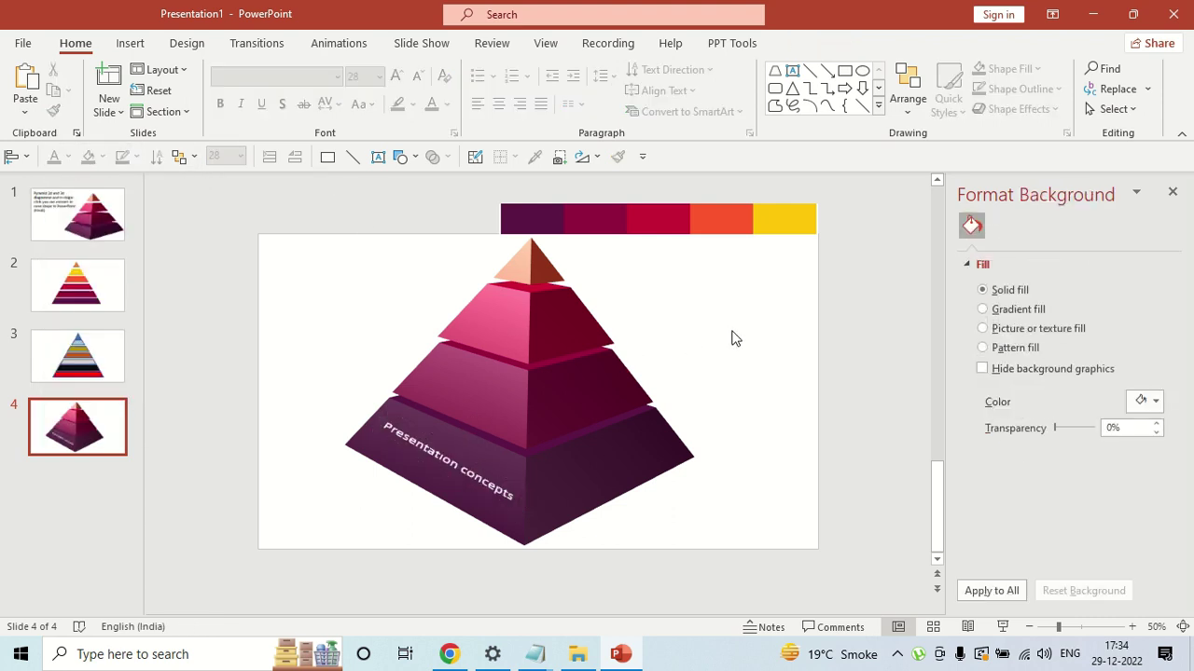
Make the label bold and paste a duplicate of it
{"action": "left_click", "coordinate": [471, 474]}
{"action": "left_click", "coordinate": [803, 392]}
{"action": "left_click", "coordinate": [507, 485]}
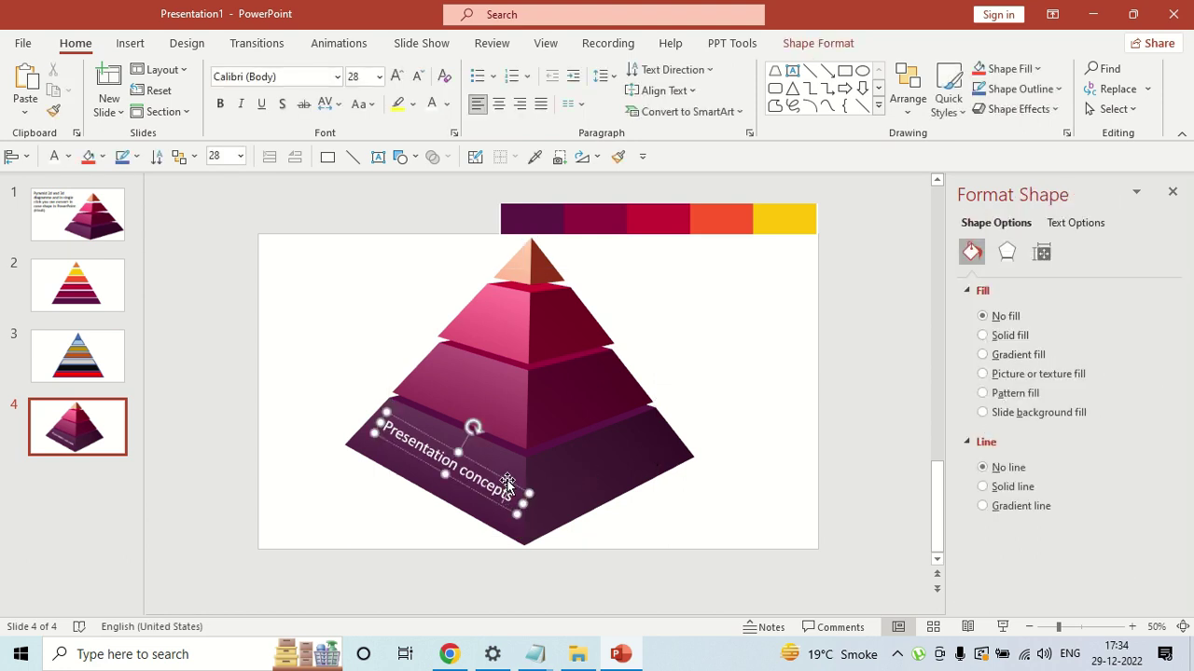
{"action": "left_click", "coordinate": [716, 376]}
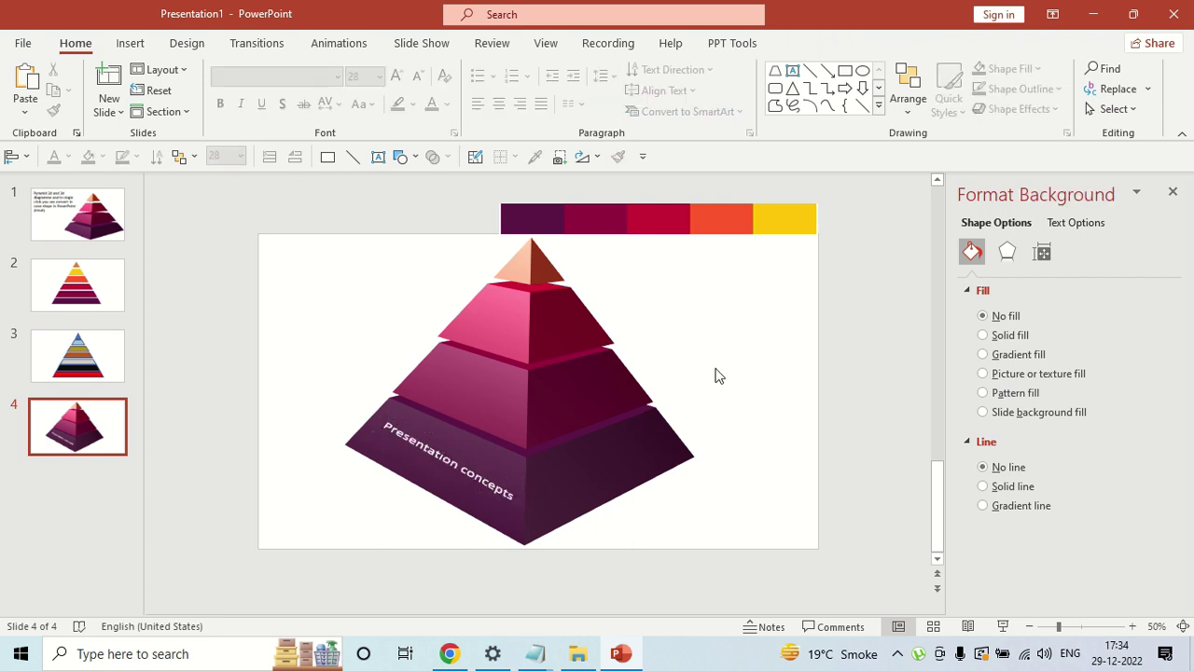
{"action": "left_click", "coordinate": [504, 486]}
{"action": "key", "text": "ctrl+b"}
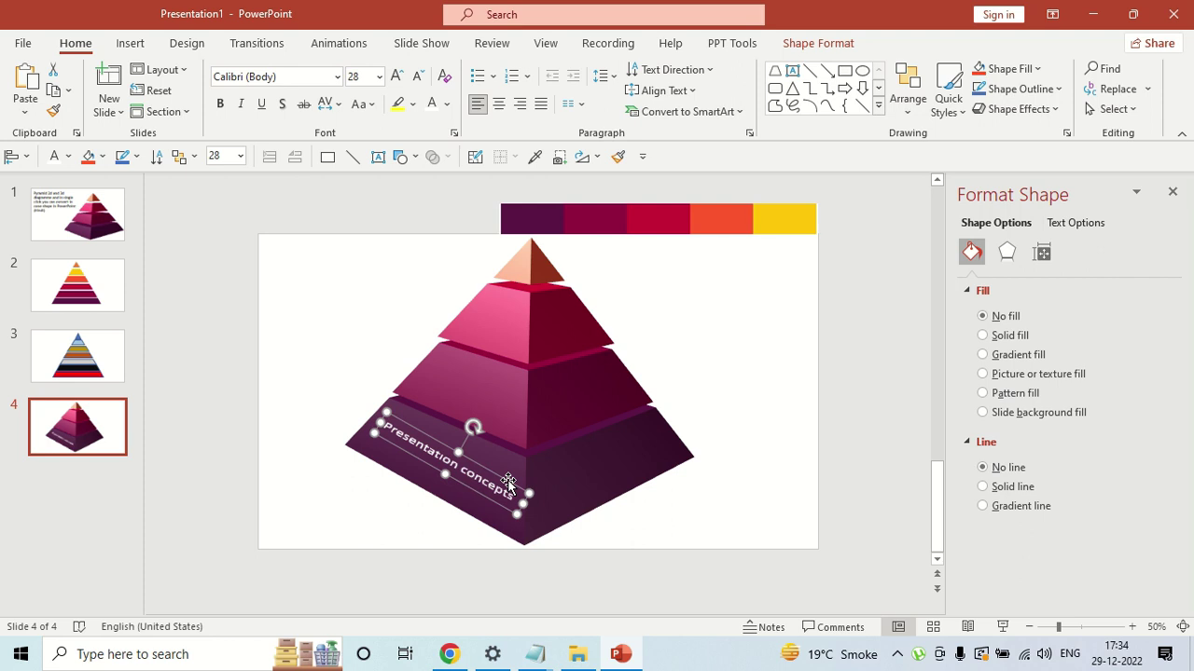
{"action": "key", "text": "ctrl+c"}
{"action": "key", "text": "ctrl+v"}
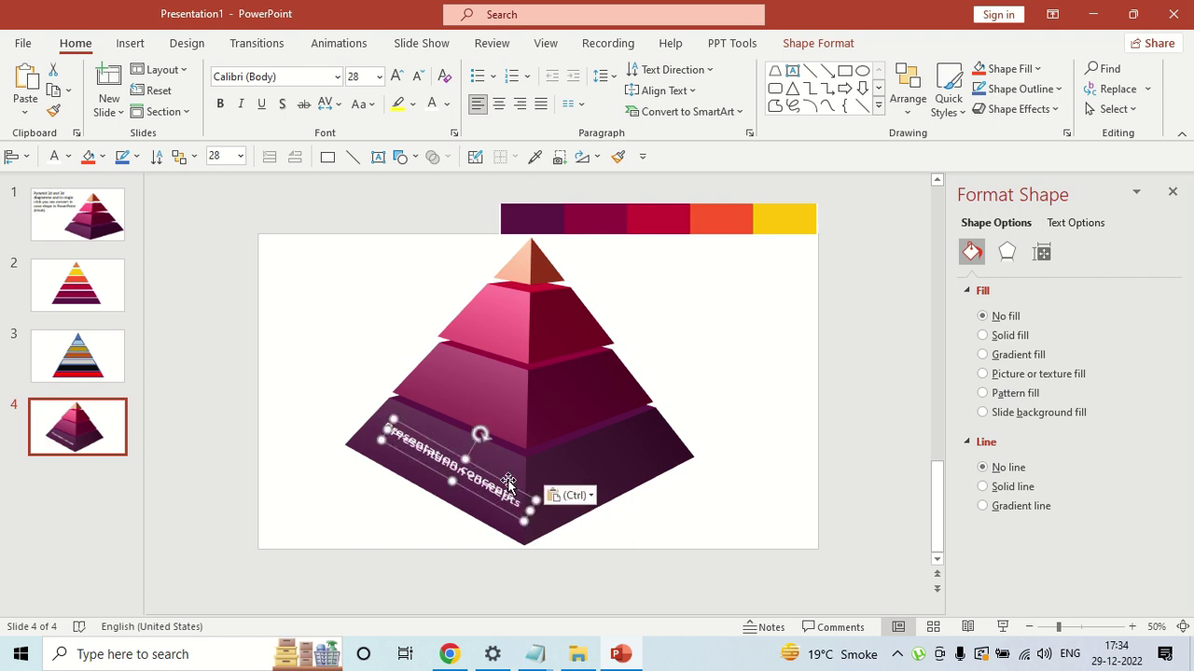
Place the duplicate on the middle tier with a Perspective Above 3-D rotation and a shallower angle
{"action": "mouse_move", "coordinate": [518, 471]}
{"action": "left_mouse_down"}
{"action": "mouse_move", "coordinate": [671, 391]}
{"action": "mouse_move", "coordinate": [606, 431]}
{"action": "left_mouse_up"}
{"action": "left_click", "coordinate": [1006, 251]}
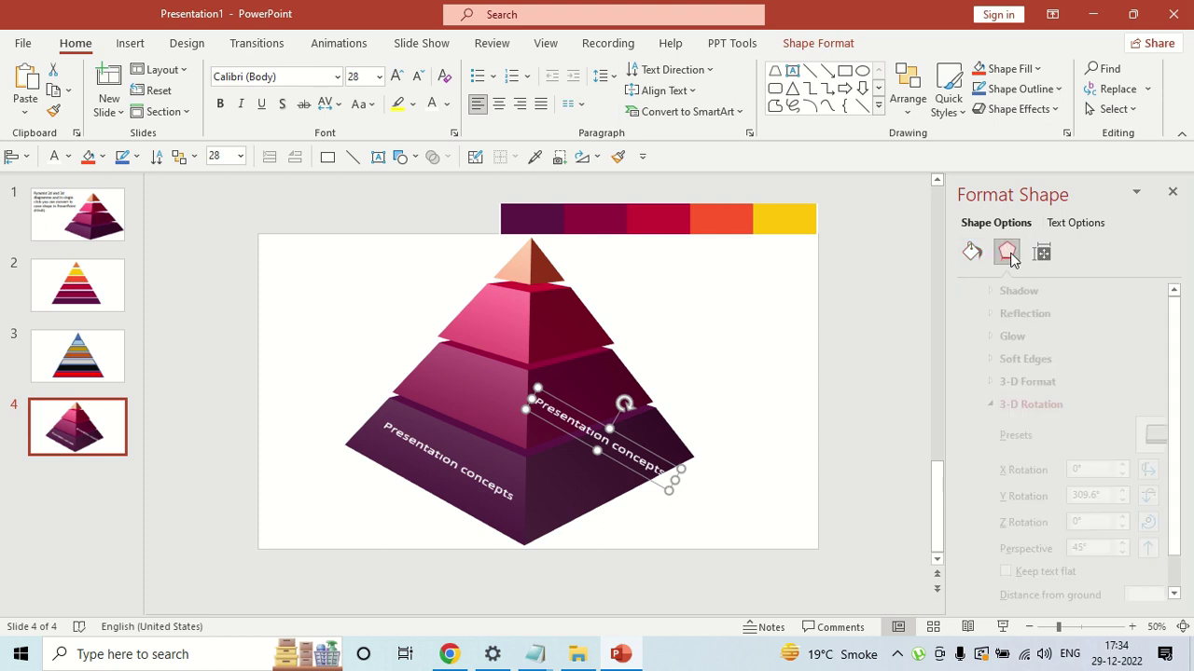
{"action": "left_click", "coordinate": [1152, 436]}
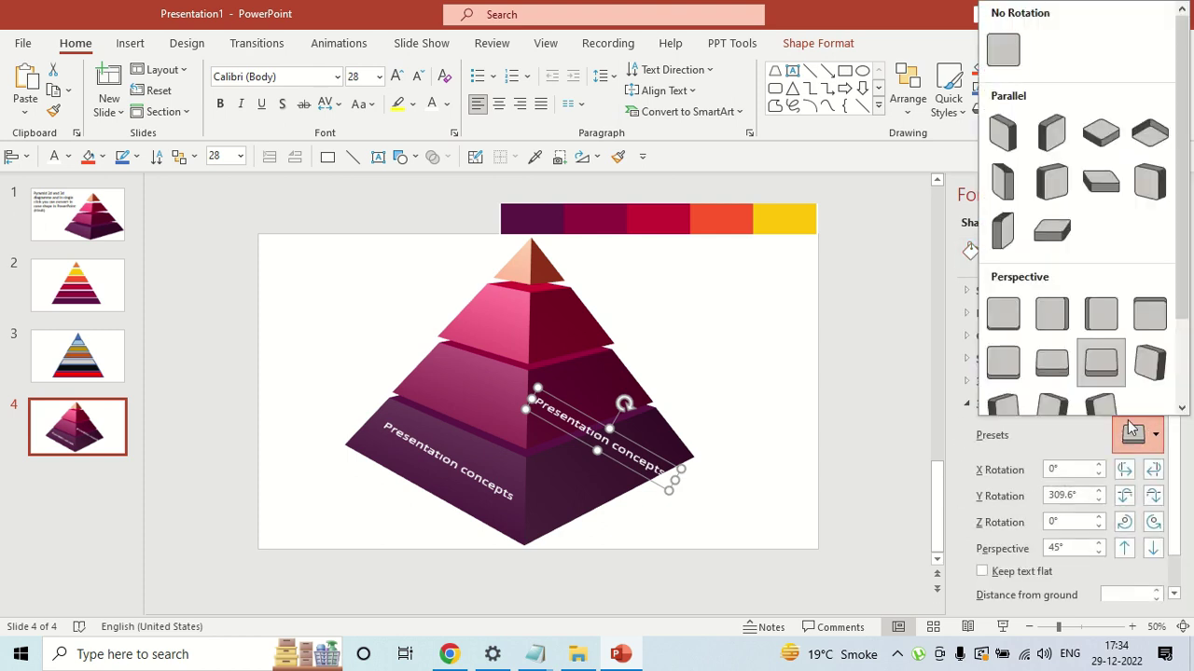
{"action": "left_click", "coordinate": [1013, 371]}
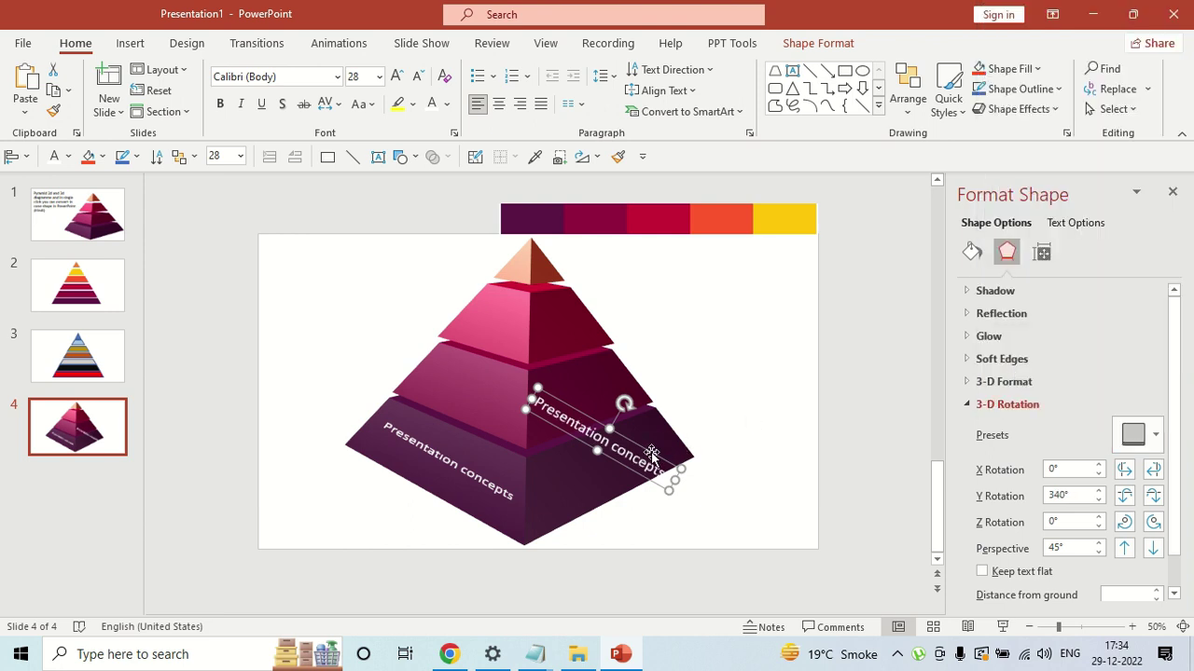
{"action": "left_click_drag", "start_coordinate": [650, 450], "coordinate": [550, 425]}
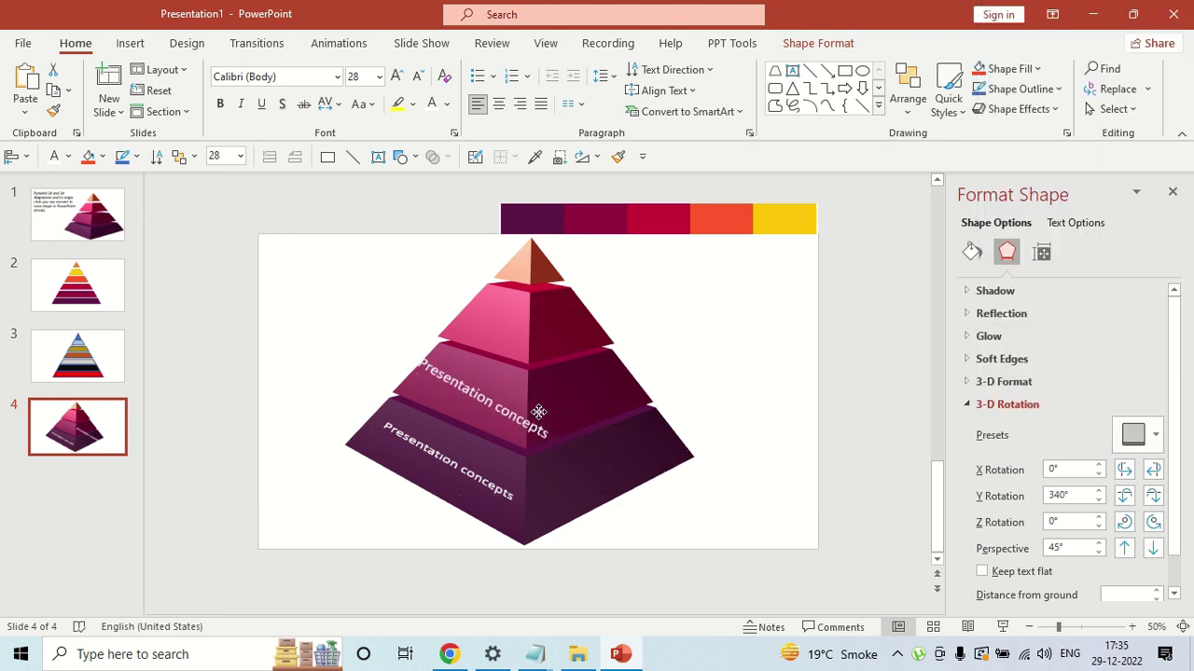
{"action": "left_click_drag", "start_coordinate": [507, 363], "coordinate": [516, 395]}
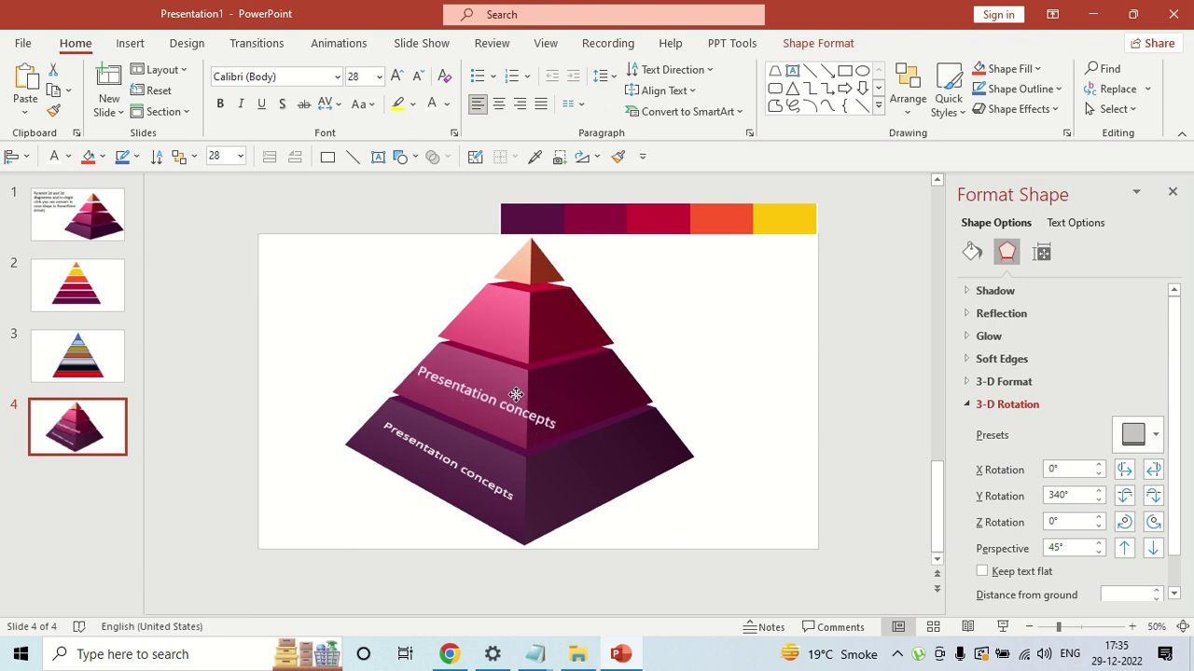
{"action": "left_click", "coordinate": [741, 356]}
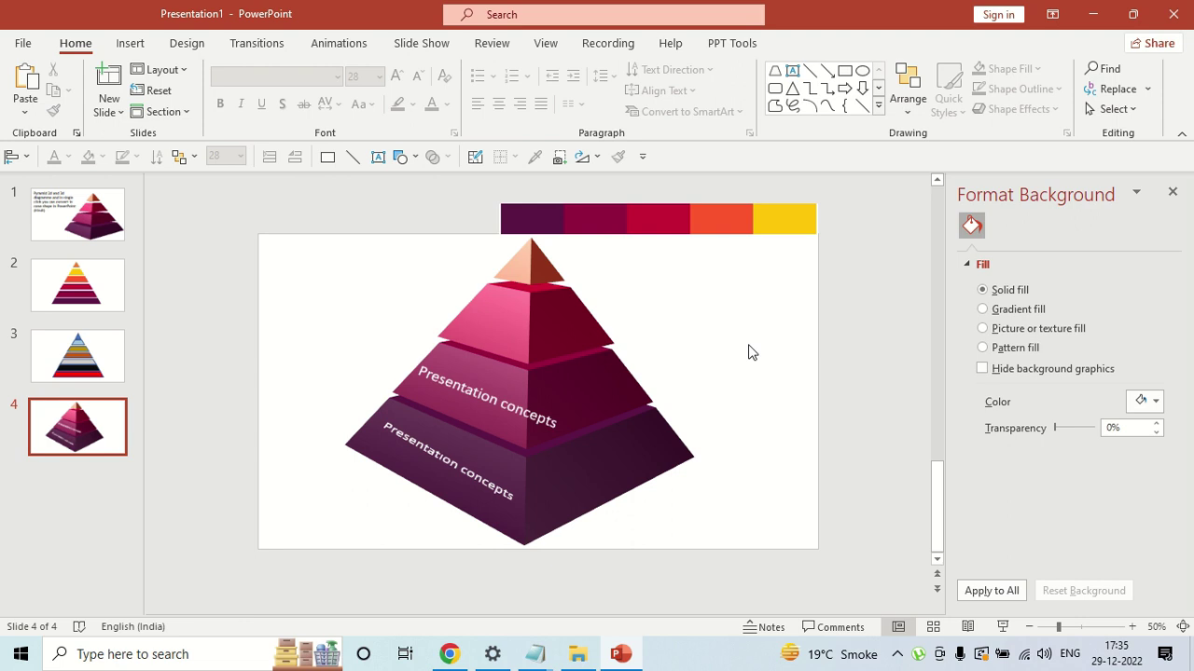
Adjust the middle-tier copy, then move it off the pyramid to the slide's right edge
{"action": "left_click", "coordinate": [539, 415]}
{"action": "left_click", "coordinate": [522, 416]}
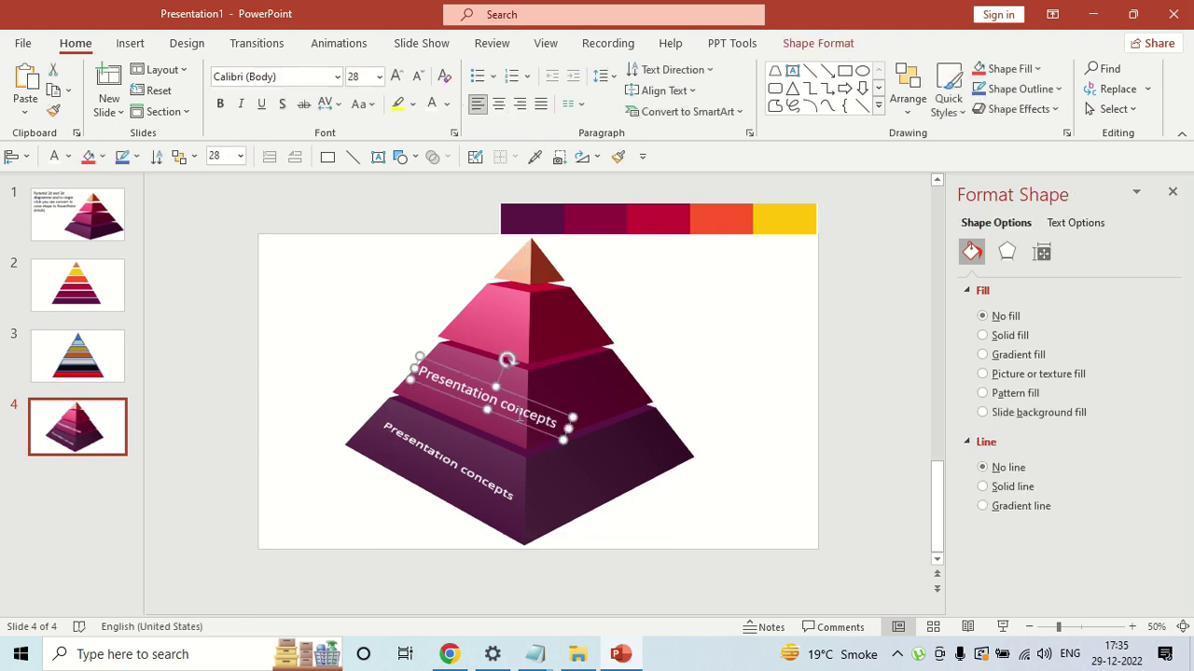
{"action": "key", "text": "Delete"}
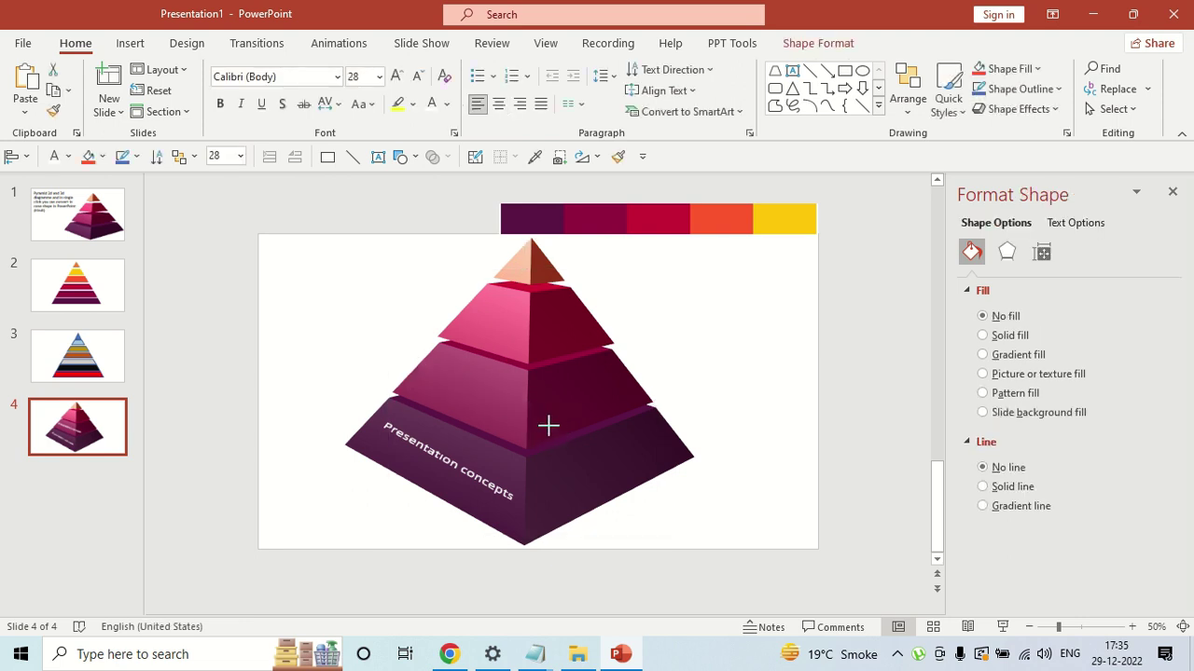
{"action": "key", "text": "ctrl+z"}
{"action": "left_click", "coordinate": [539, 425]}
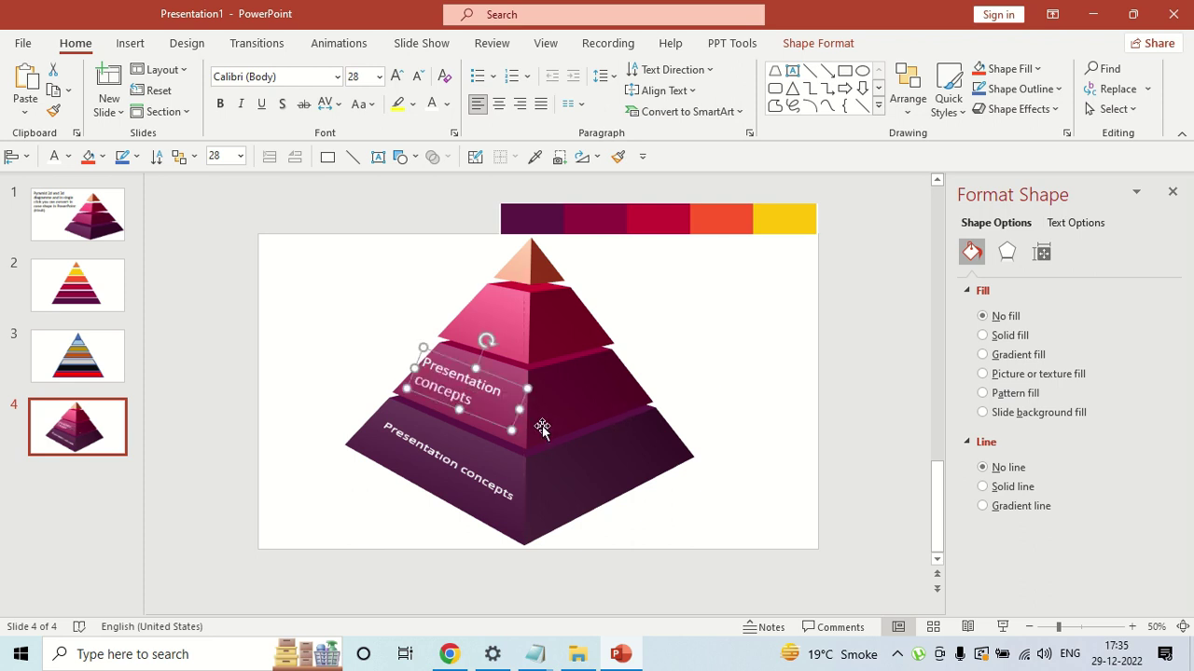
{"action": "left_click_drag", "start_coordinate": [515, 419], "coordinate": [527, 428]}
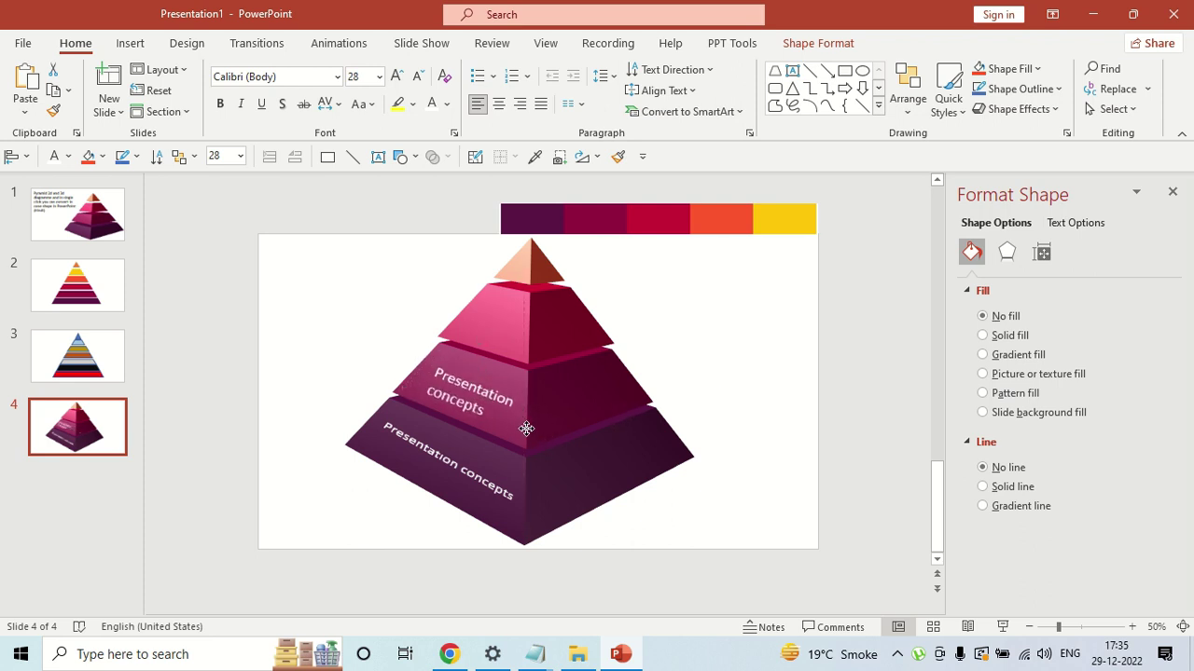
{"action": "left_click", "coordinate": [718, 389]}
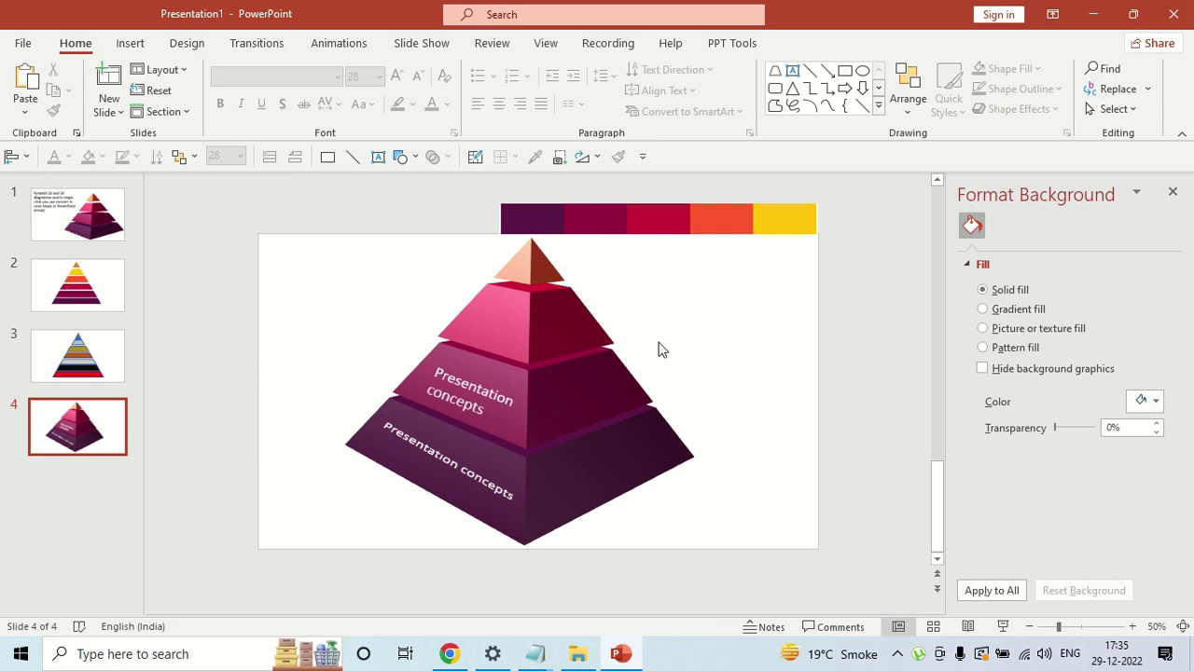
{"action": "left_click", "coordinate": [462, 400]}
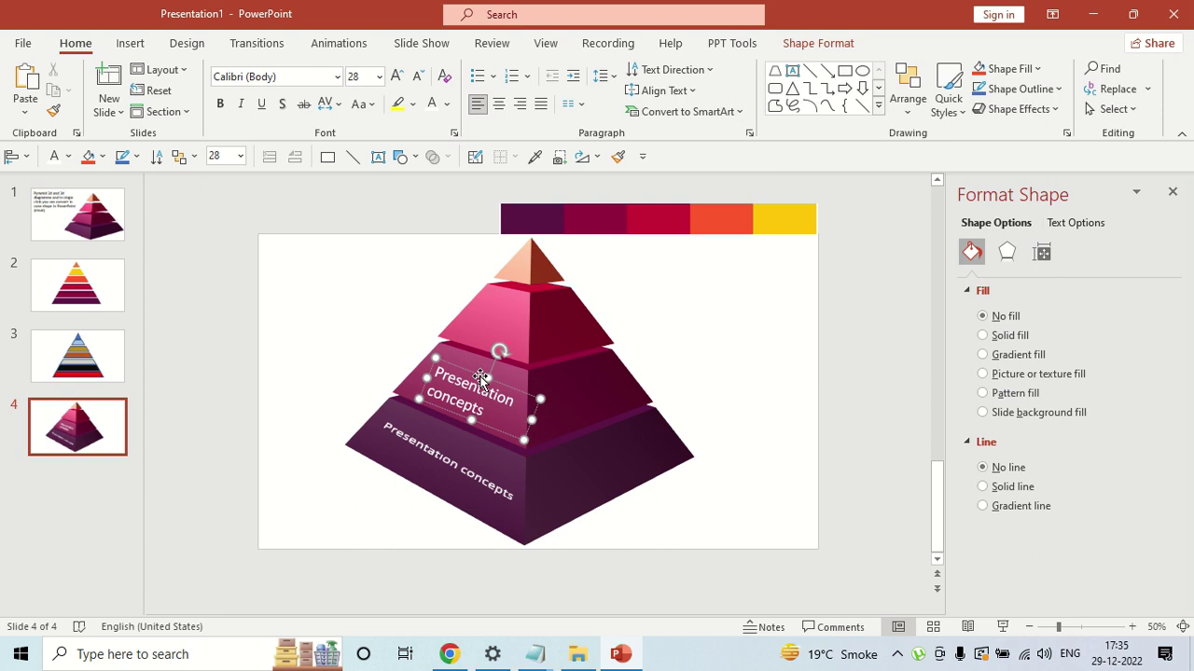
{"action": "mouse_move", "coordinate": [480, 378]}
{"action": "left_mouse_down"}
{"action": "mouse_move", "coordinate": [380, 321]}
{"action": "mouse_move", "coordinate": [805, 341]}
{"action": "left_mouse_up"}
{"action": "left_click", "coordinate": [493, 468]}
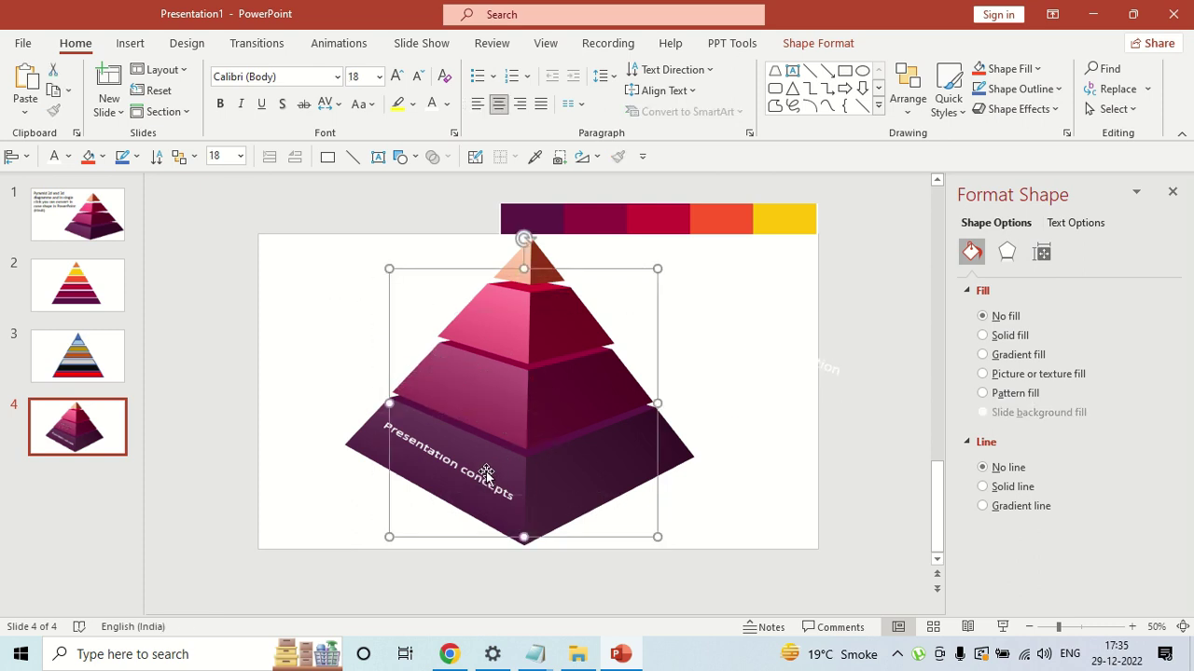
Move the bottom label to the right, then change the pyramid into a stacked cone and lower it slightly
{"action": "left_click", "coordinate": [493, 468]}
{"action": "left_click_drag", "start_coordinate": [491, 468], "coordinate": [846, 365]}
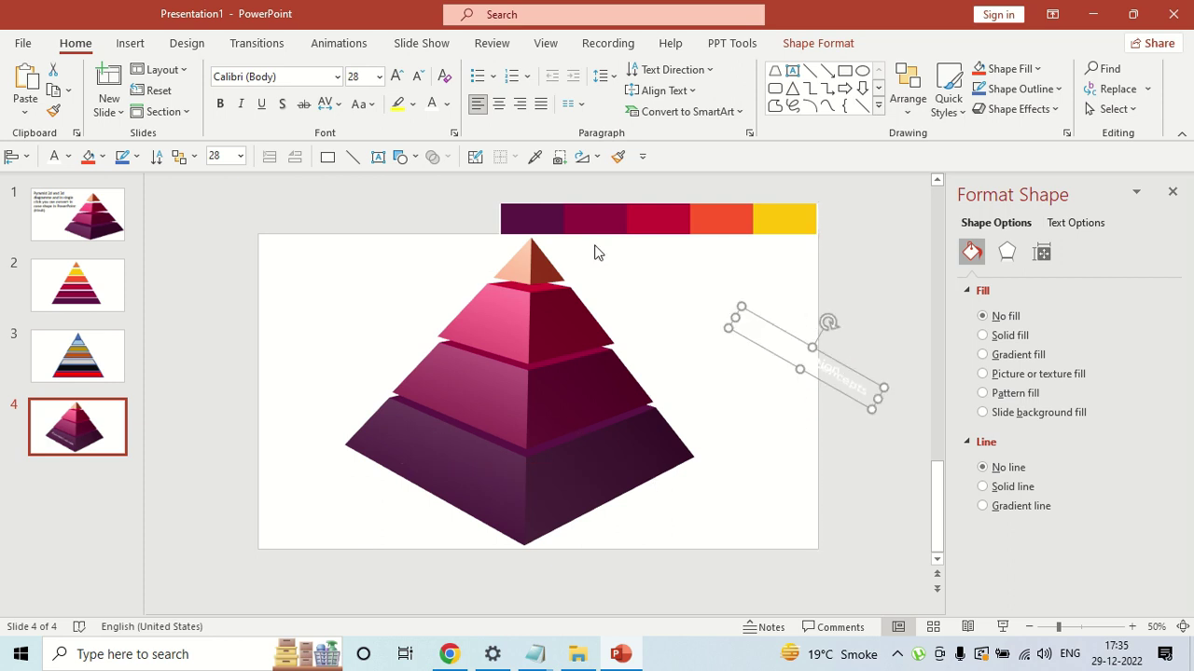
{"action": "left_click", "coordinate": [589, 327]}
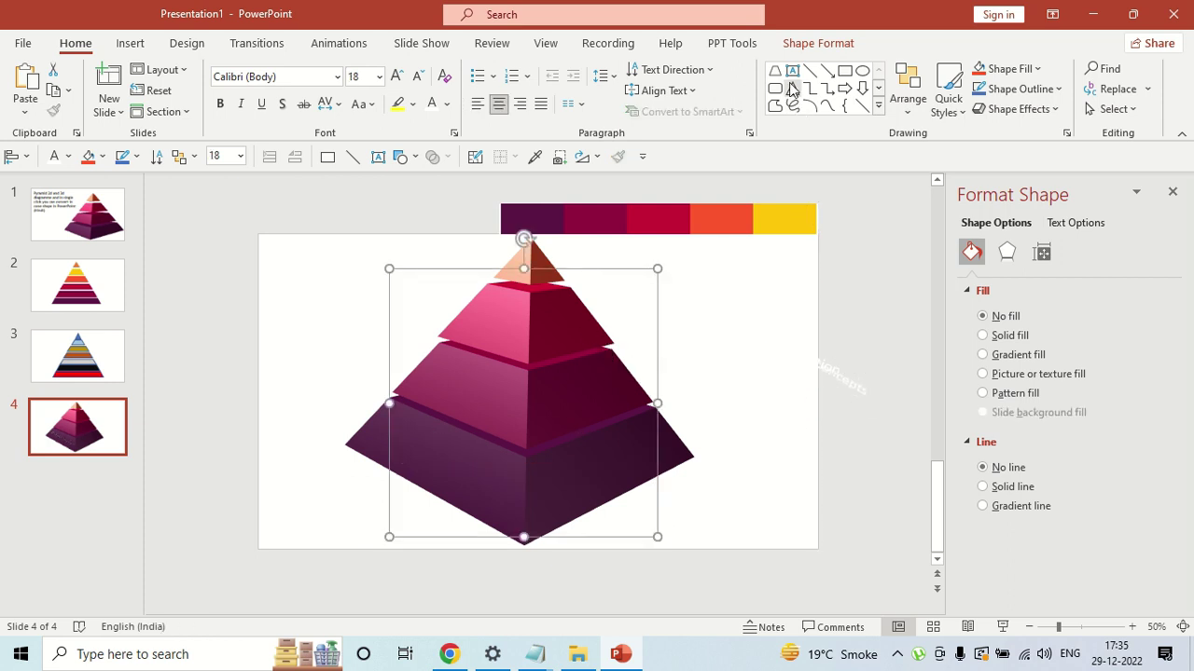
{"action": "left_click", "coordinate": [818, 43]}
{"action": "left_click", "coordinate": [195, 77]}
{"action": "mouse_move", "coordinate": [198, 92]}
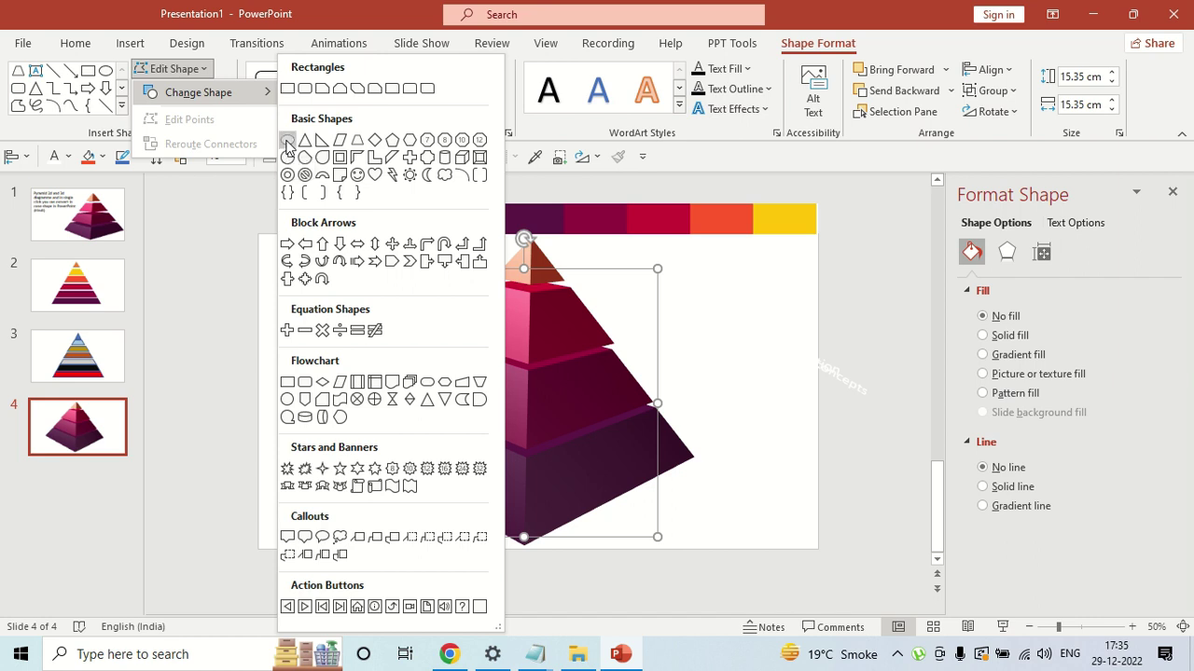
{"action": "left_click", "coordinate": [288, 140]}
{"action": "left_click_drag", "start_coordinate": [594, 267], "coordinate": [594, 287]}
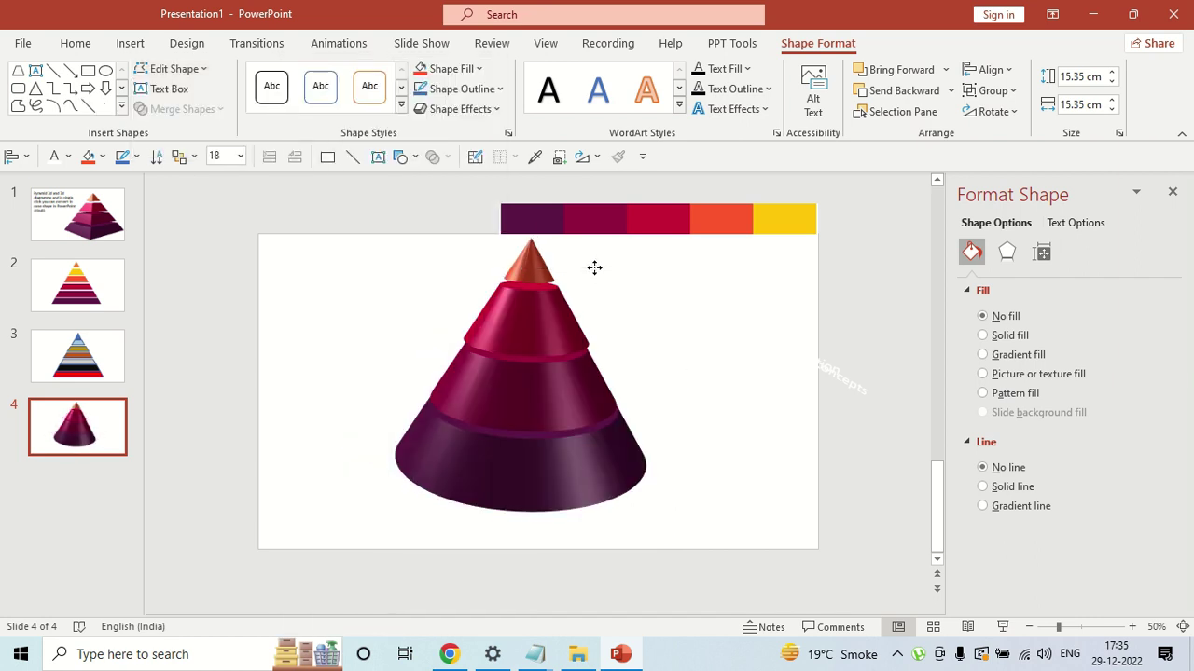
{"action": "left_click", "coordinate": [733, 361]}
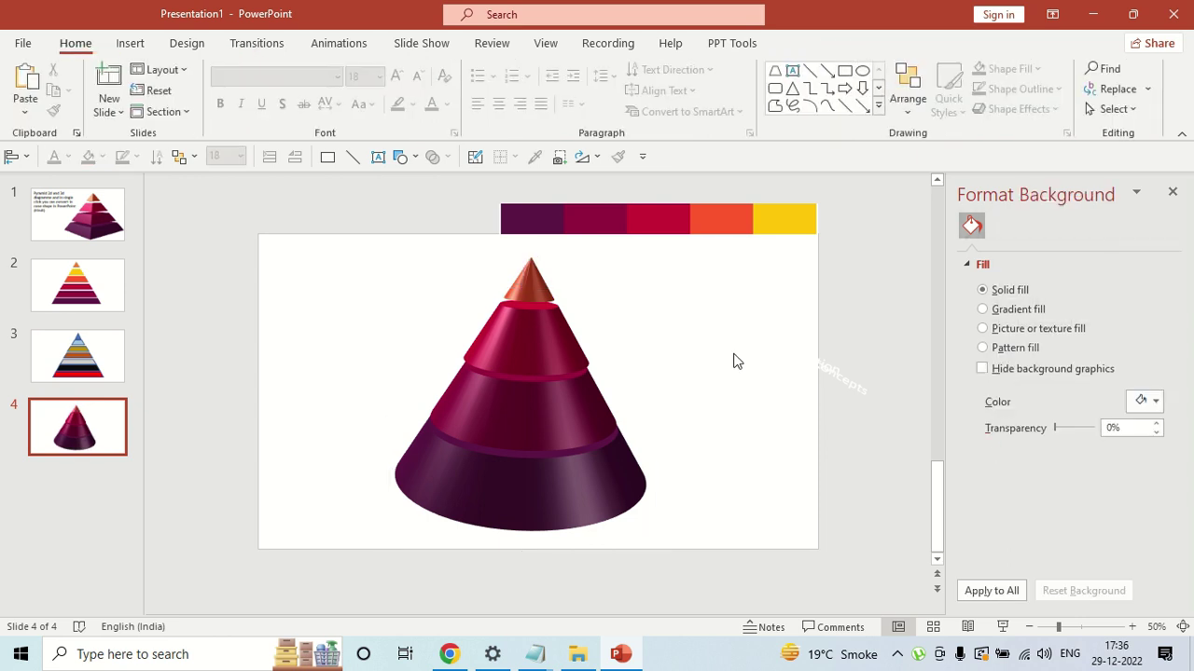